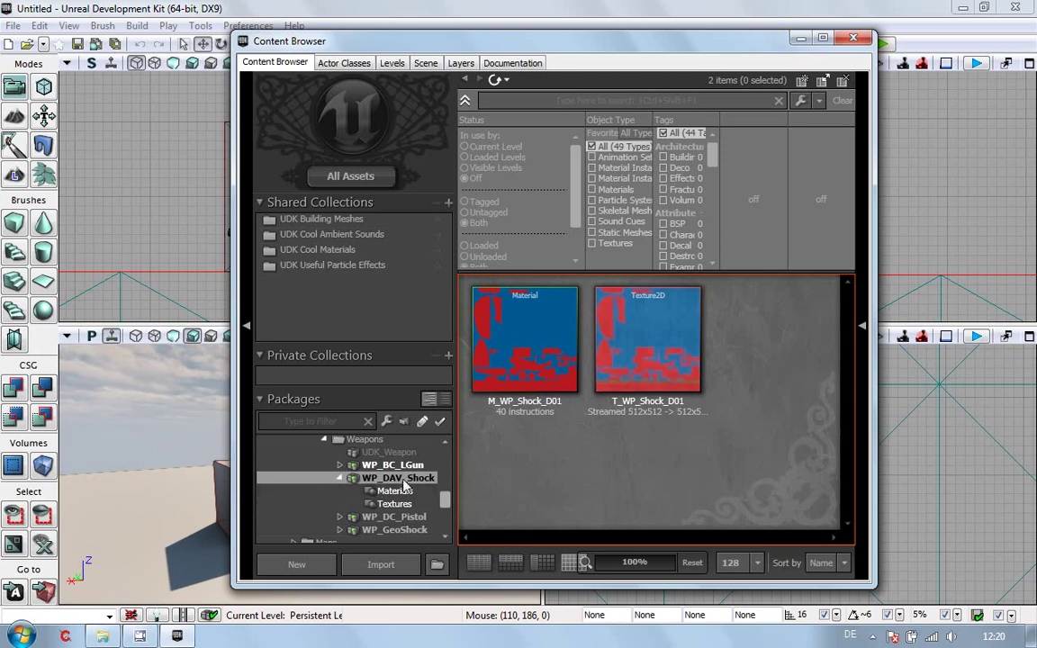
pyautogui.moveTo(446, 499); pyautogui.dragTo(447, 488)
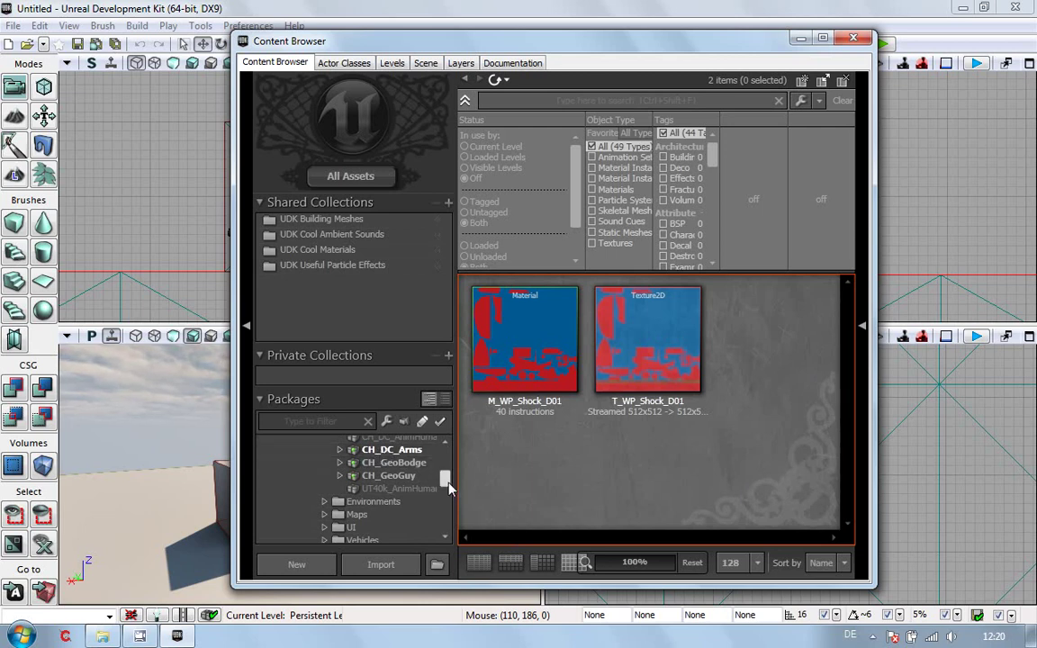
pyautogui.moveTo(448, 487); pyautogui.dragTo(448, 480)
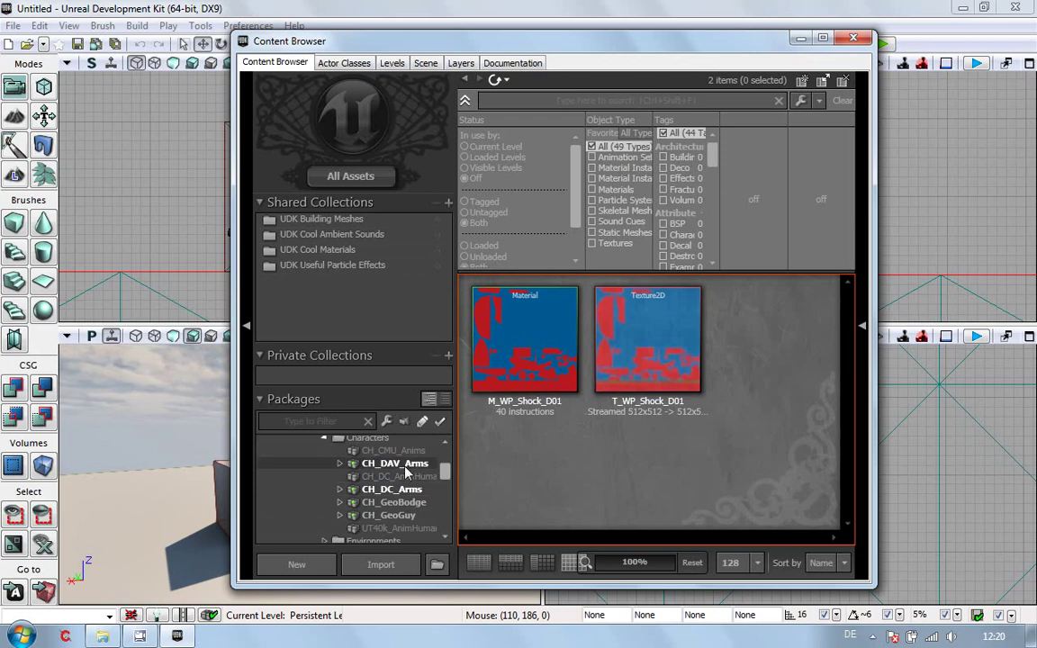
pyautogui.moveTo(445, 473); pyautogui.dragTo(443, 505)
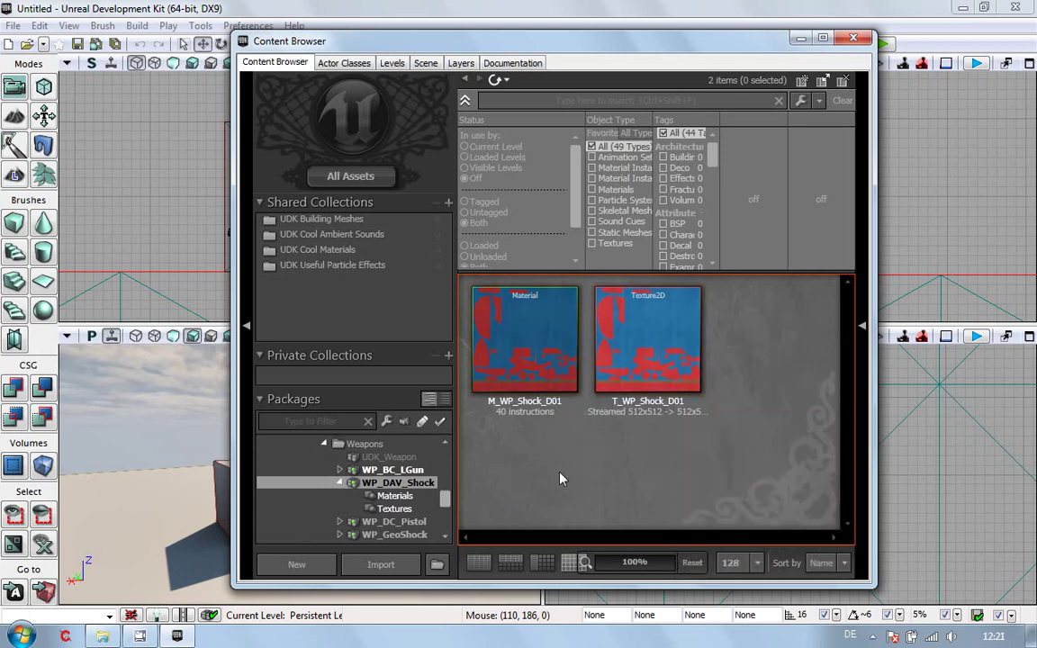
# - Start an asset import and browse to the UT3Tutorials folder inside Warhammer40k on drive E
pyautogui.click(401, 567)
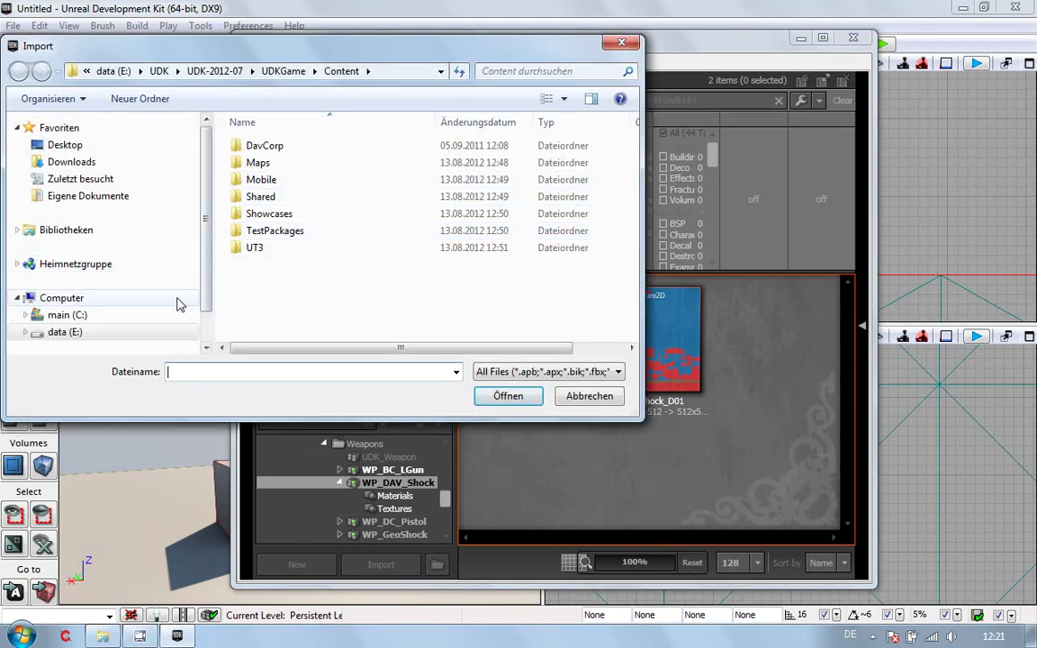
pyautogui.click(109, 72)
pyautogui.scroll(-2, 629, 337)
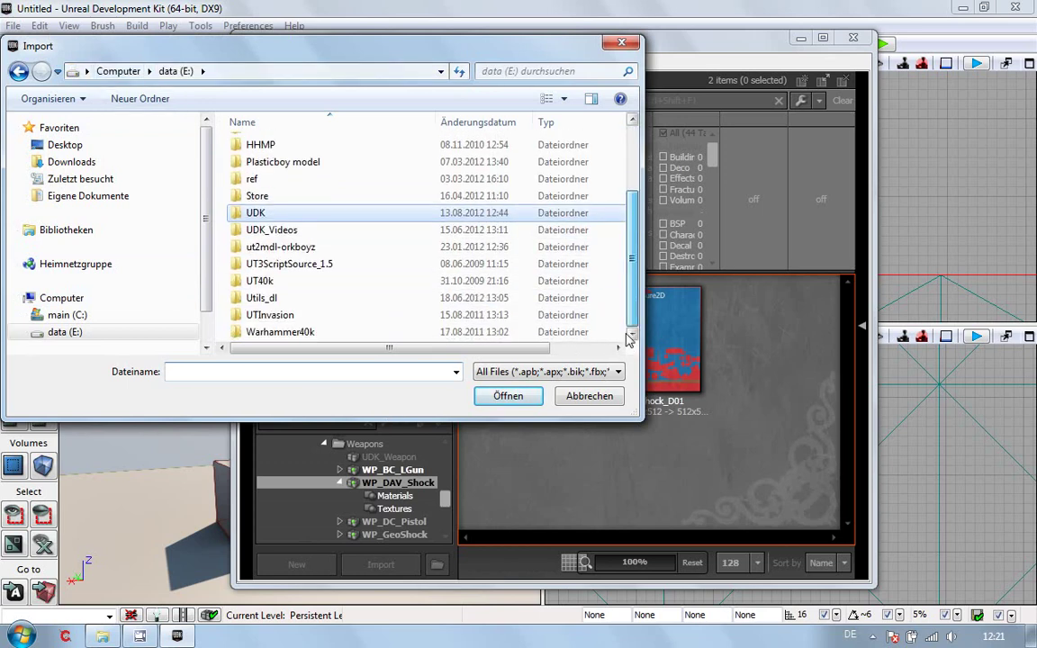
pyautogui.click(253, 333)
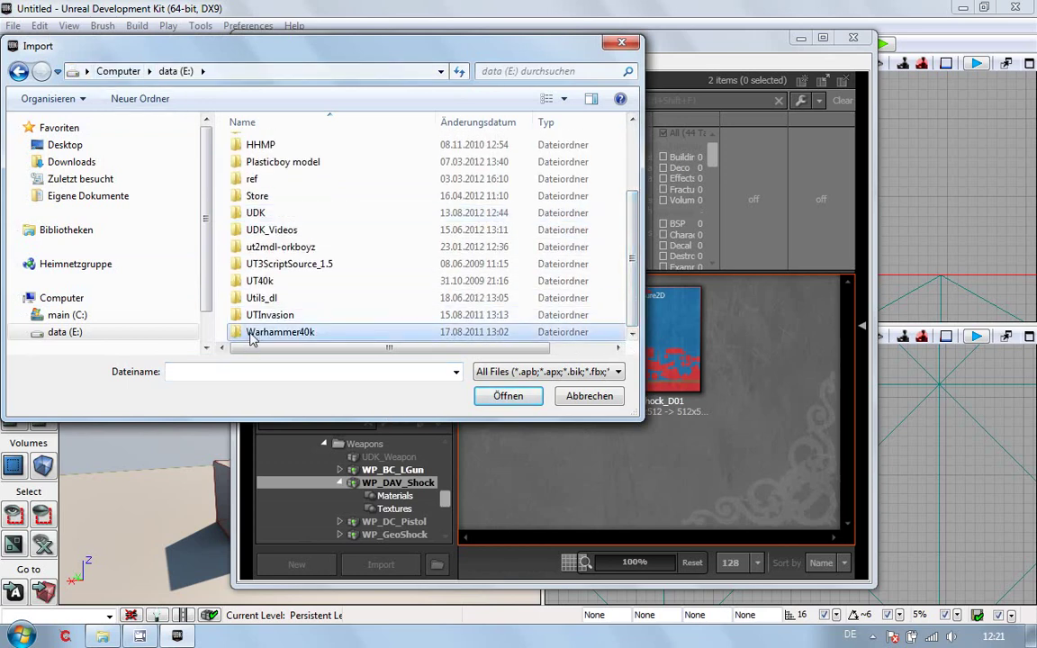
pyautogui.doubleClick(297, 333)
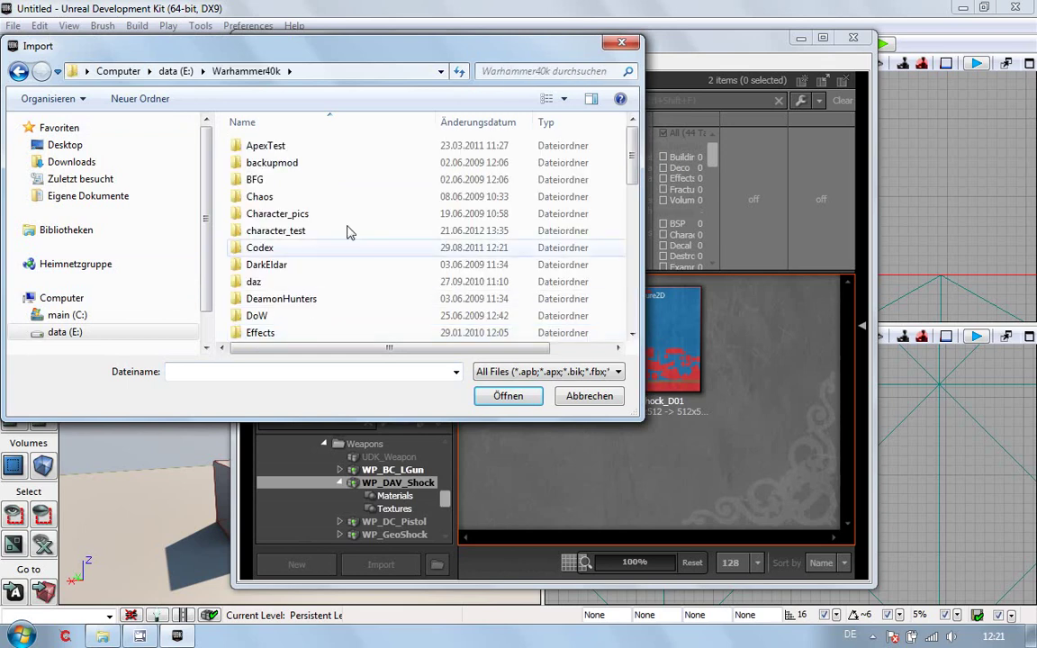
pyautogui.scroll(-10, 356, 216)
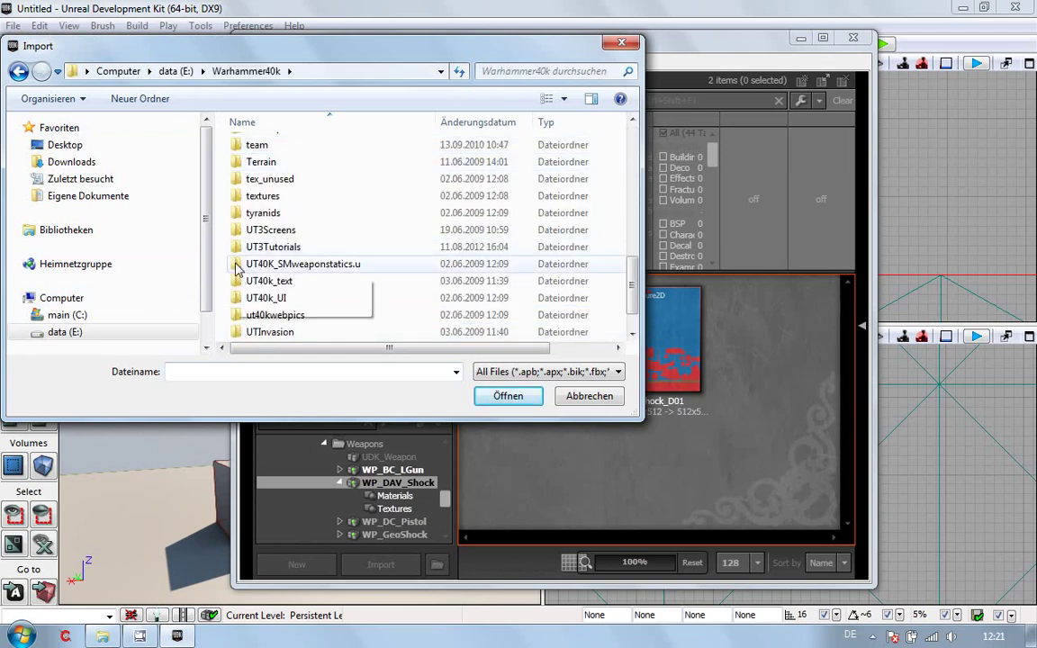
pyautogui.doubleClick(270, 246)
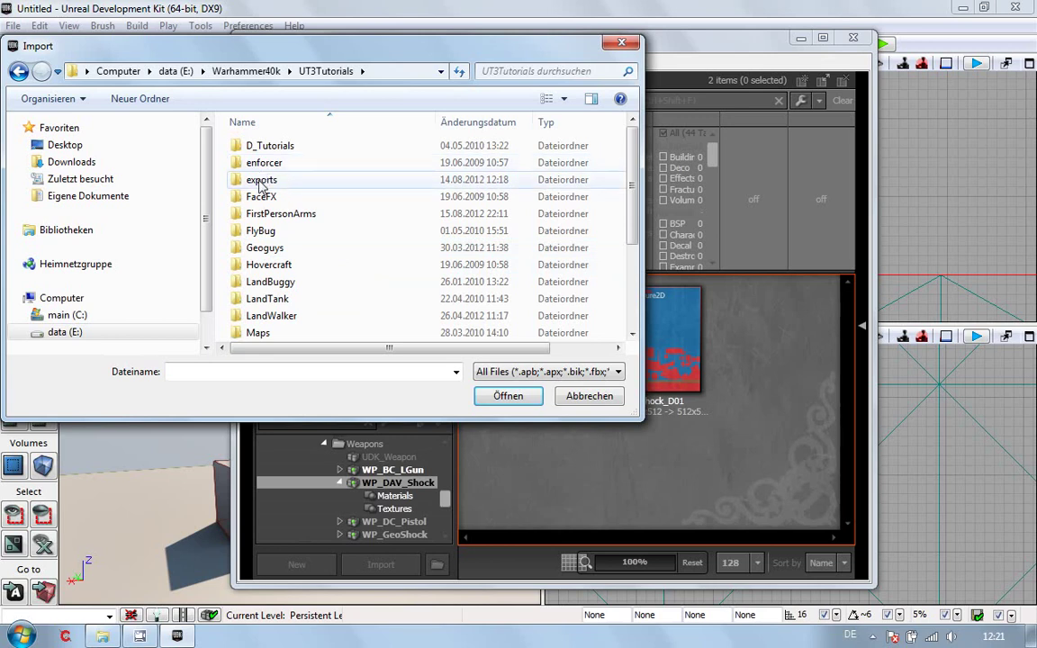
# - Import SK_WP_Shock.PSK from the exports folder into the WP_DAV_Shock package with the grouping Mesh
pyautogui.click(261, 180)
pyautogui.click(261, 181)
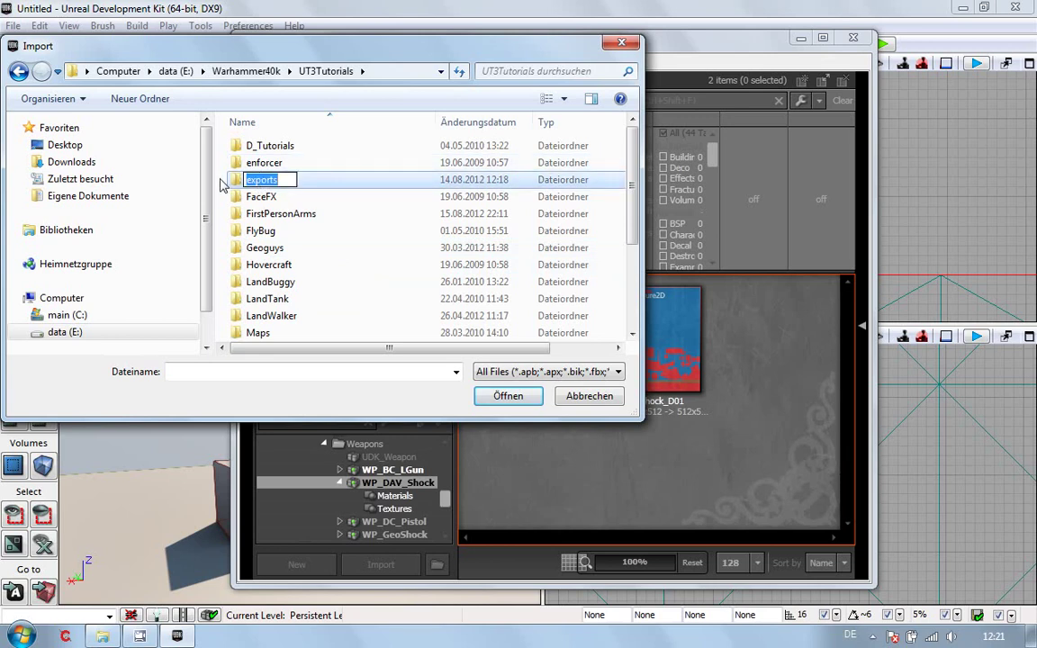
pyautogui.click(236, 184)
pyautogui.doubleClick(236, 183)
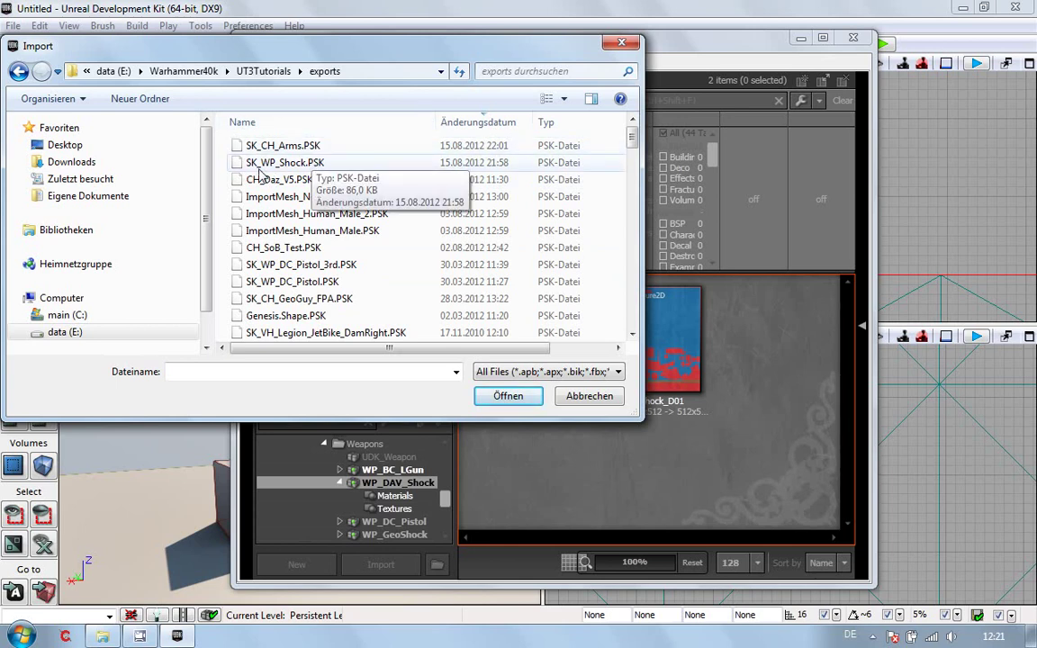
pyautogui.click(270, 165)
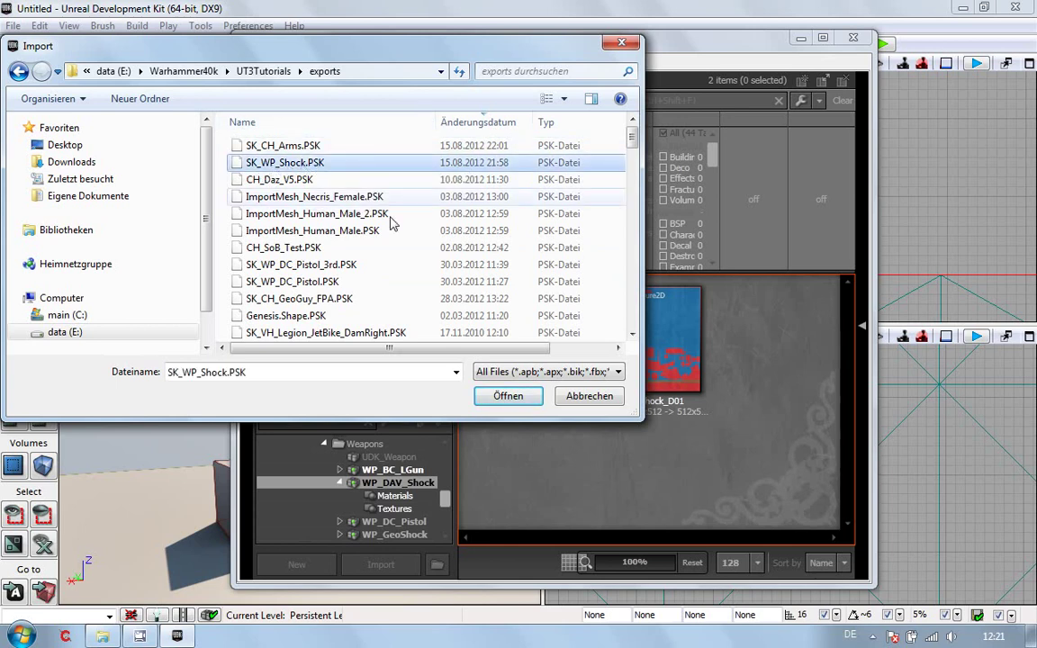
pyautogui.click(526, 399)
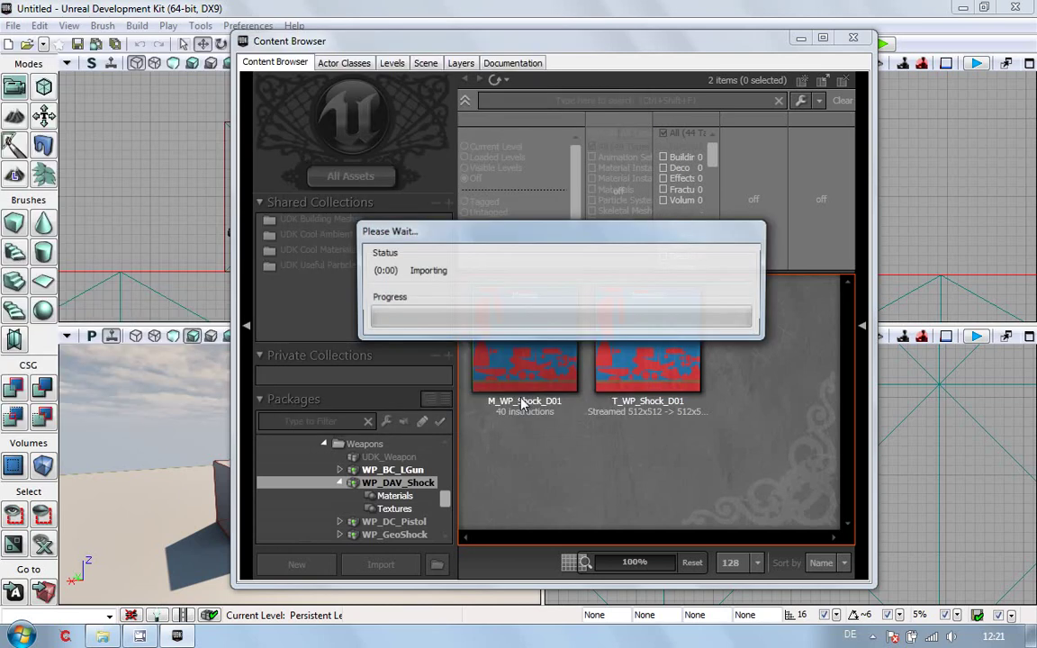
pyautogui.click(490, 295)
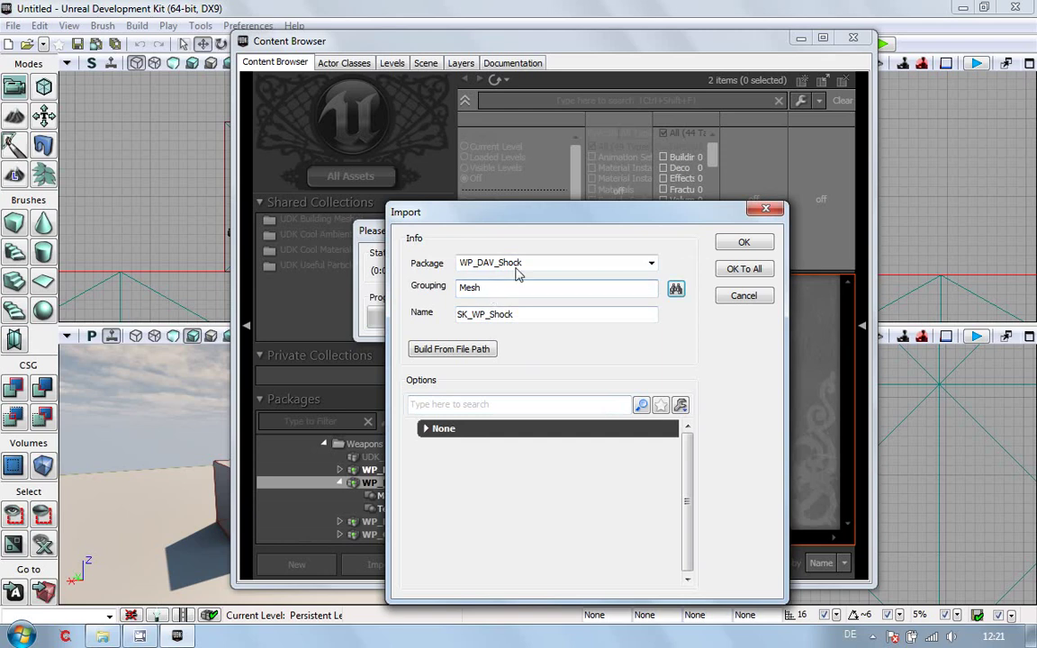
pyautogui.click(742, 243)
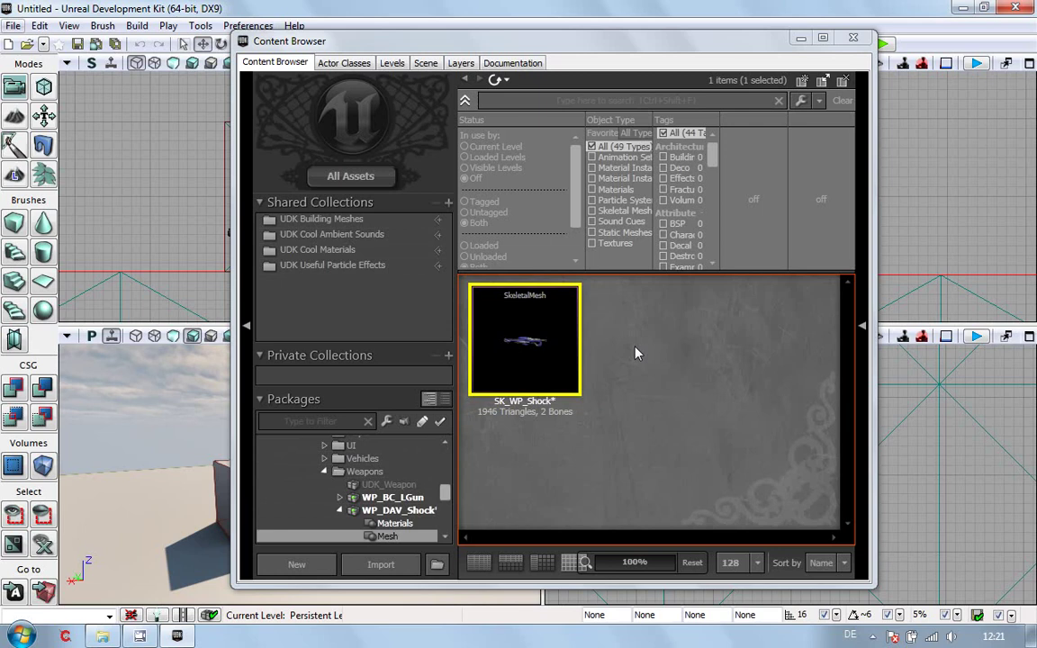
# - Open the imported SK_WP_Shock skeletal mesh in the AnimSet Editor, enlarge the editor window and find the mesh's Materials property
pyautogui.doubleClick(524, 349)
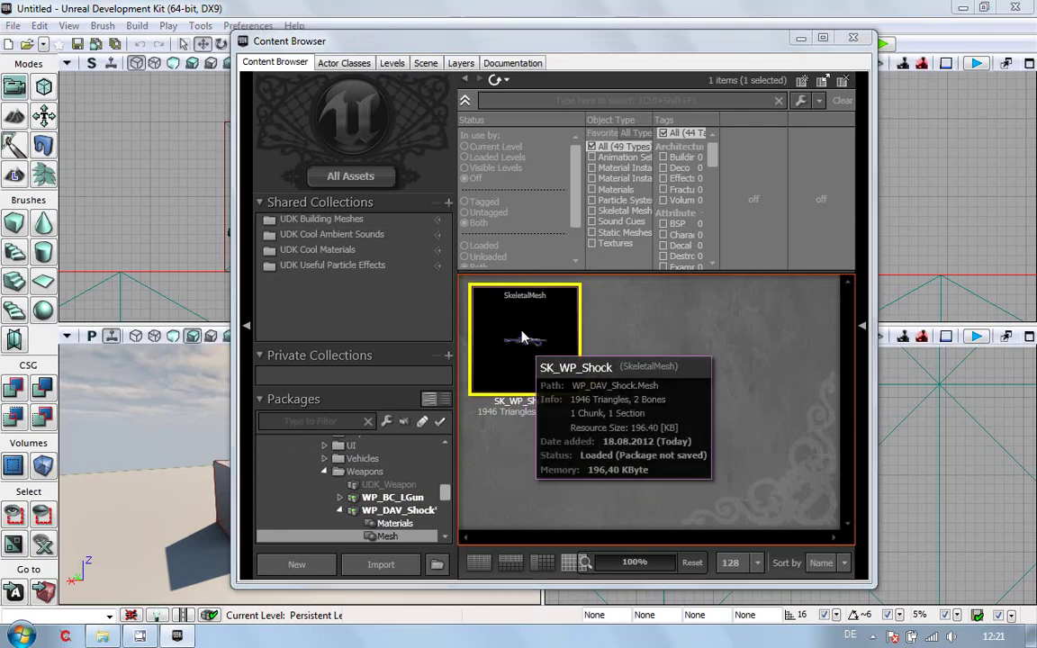
pyautogui.moveTo(757, 275)
pyautogui.mouseDown()
pyautogui.moveTo(738, 270)
pyautogui.moveTo(757, 275)
pyautogui.mouseUp()
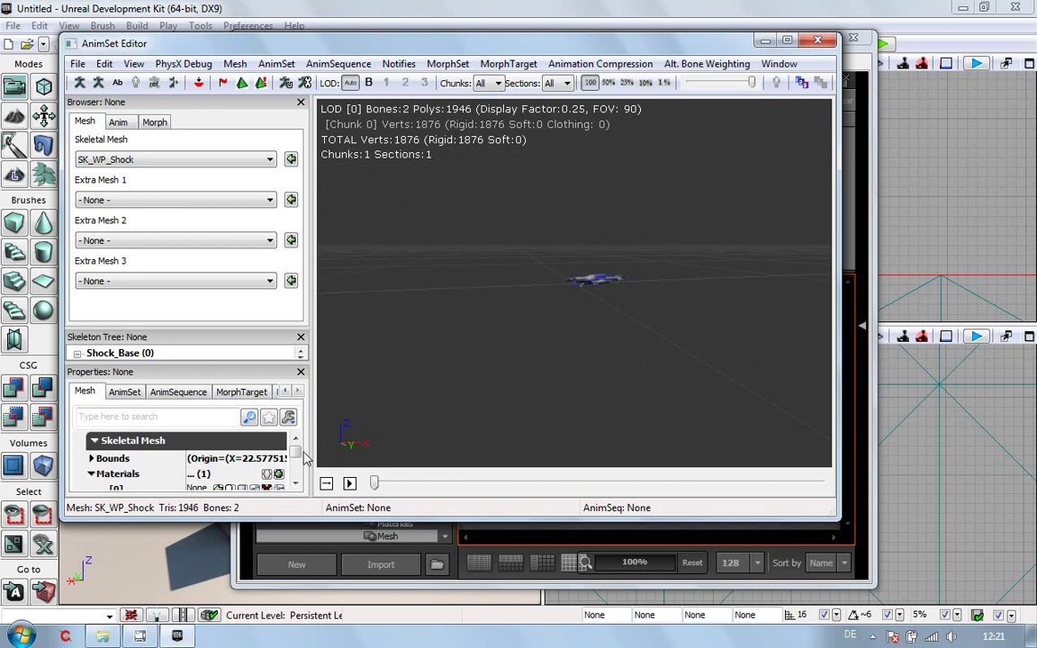
pyautogui.scroll(-5, 270, 418)
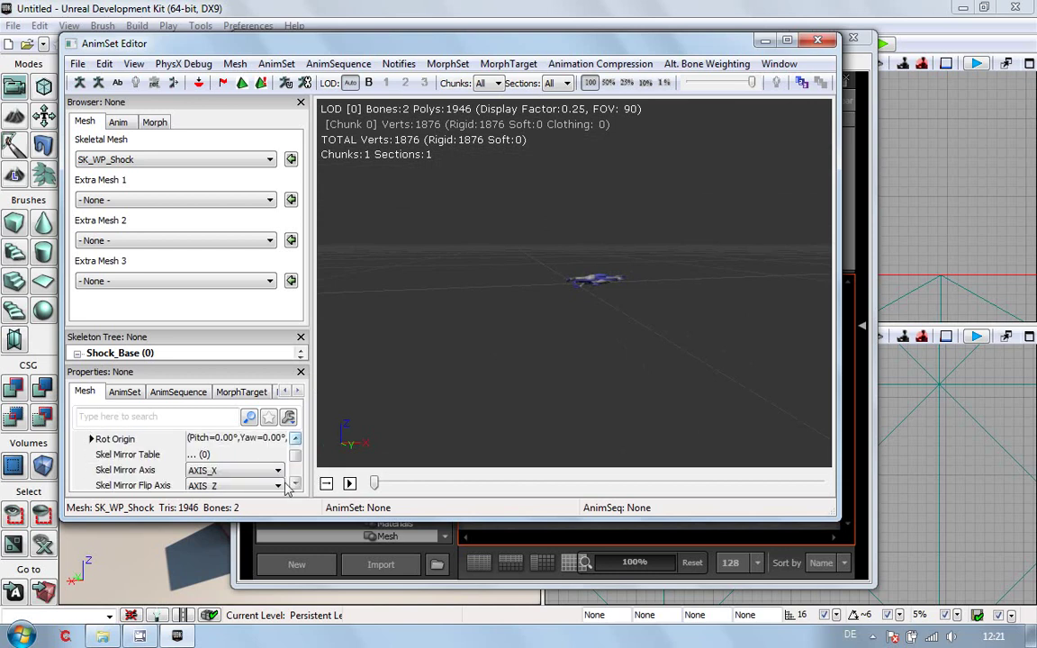
pyautogui.moveTo(280, 521); pyautogui.dragTo(287, 563)
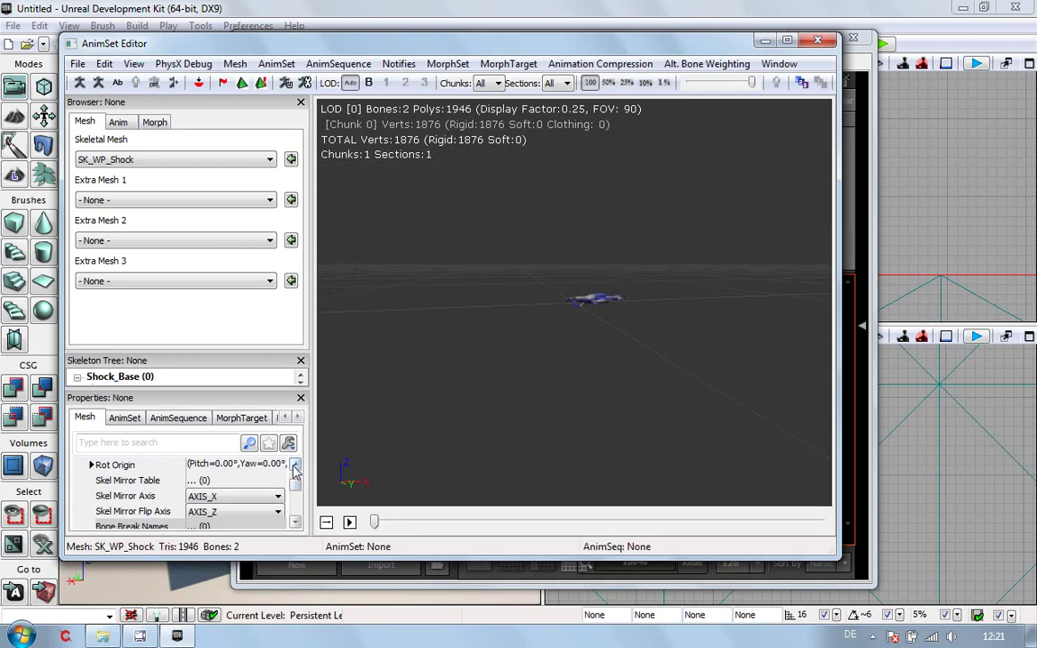
pyautogui.click(294, 465)
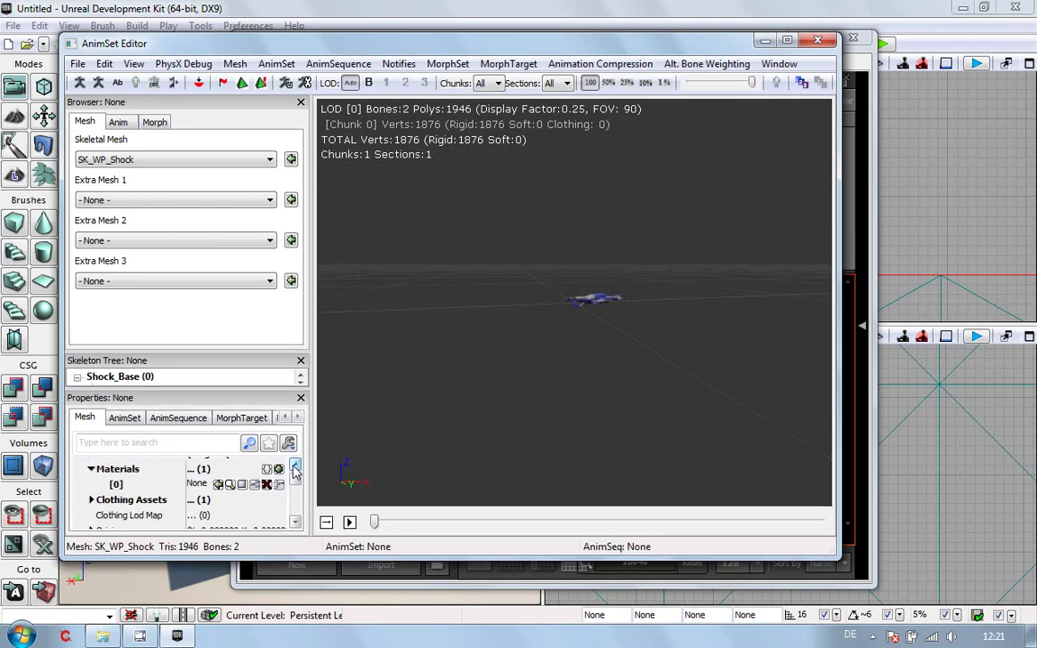
pyautogui.click(294, 467)
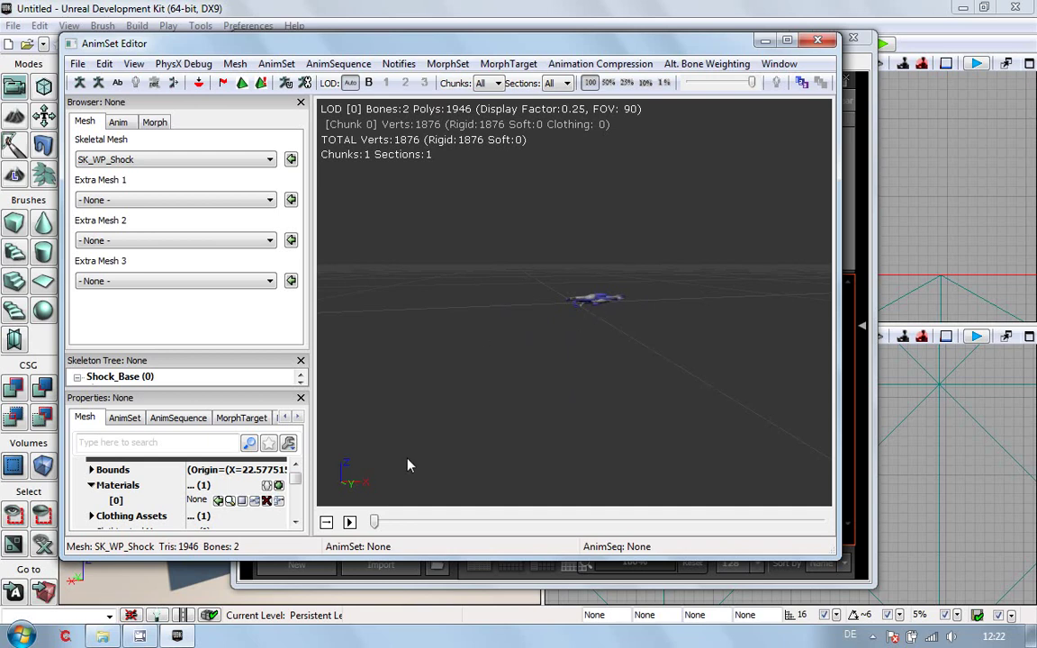
# - Assign the M_WP_Shock_D01 material from the WP_DAV_Shock package to material slot [0] of the mesh
pyautogui.click(684, 583)
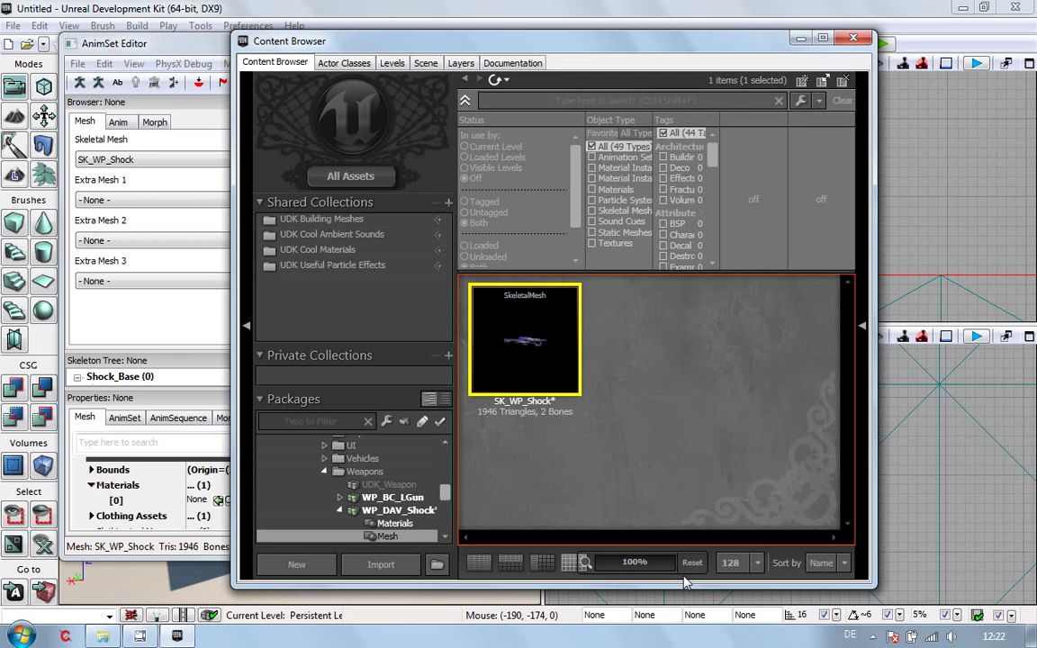
pyautogui.click(417, 524)
pyautogui.click(504, 352)
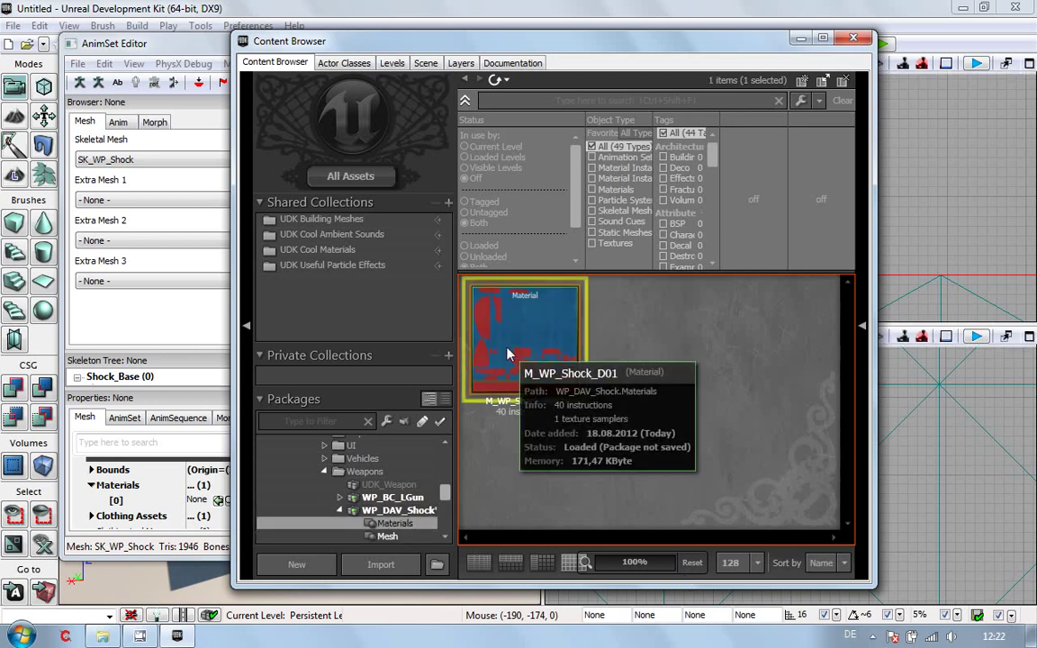
pyautogui.click(166, 503)
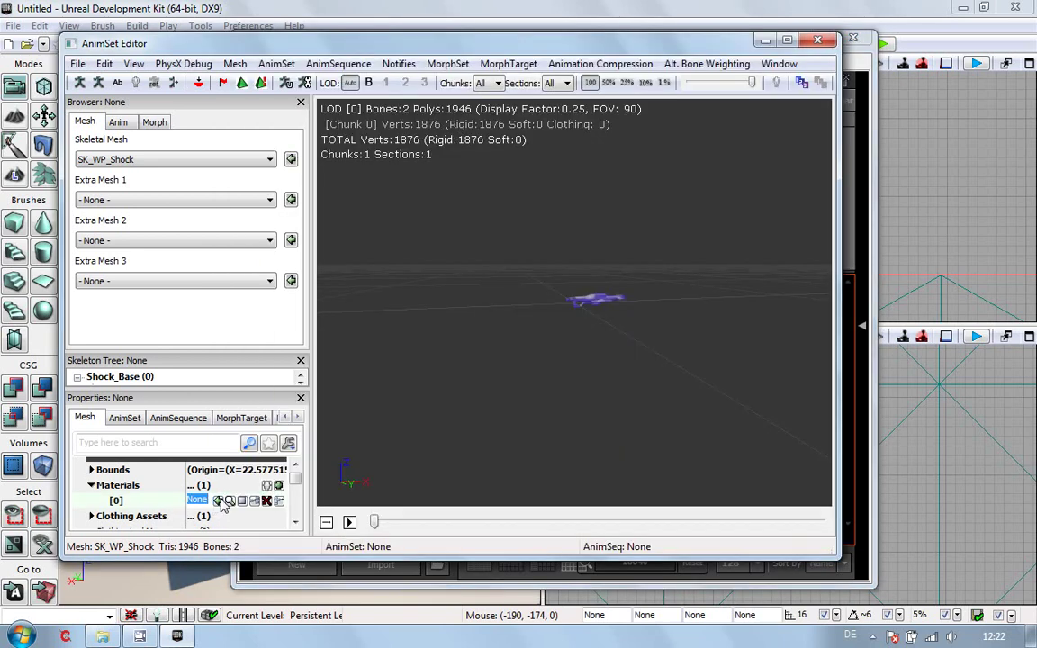
pyautogui.click(218, 500)
# - Open the Socket Manager for the SK_WP_Shock mesh and place its window over the AnimSet Editor
pyautogui.moveTo(609, 352)
pyautogui.mouseDown()
pyautogui.moveTo(397, 477)
pyautogui.moveTo(621, 351)
pyautogui.mouseUp()
pyautogui.moveTo(669, 296); pyautogui.dragTo(710, 162, button='right')
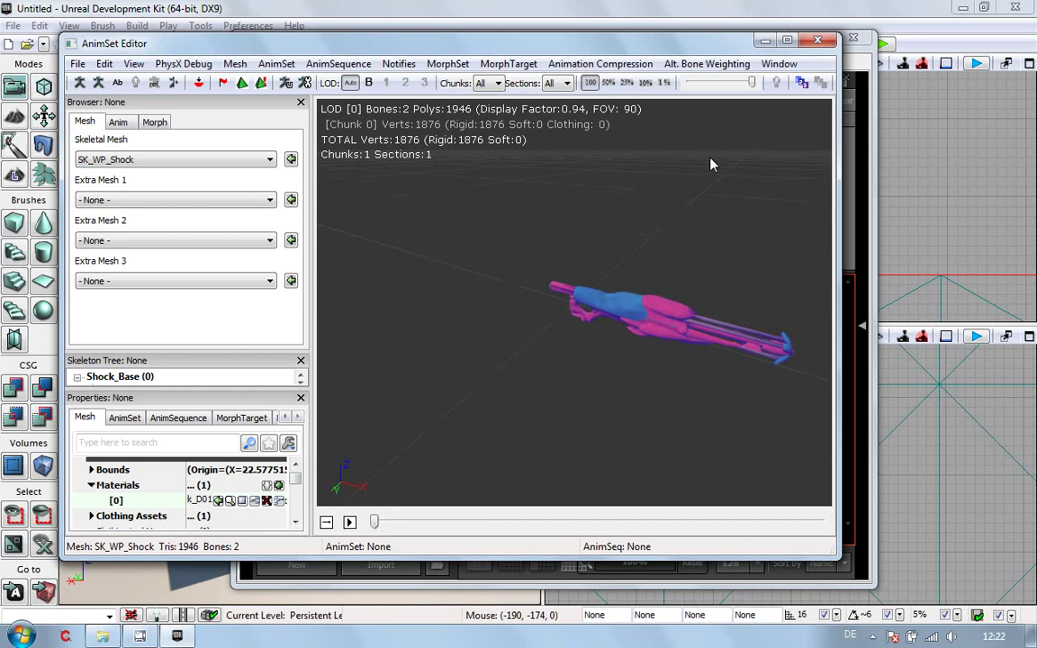
pyautogui.moveTo(661, 407); pyautogui.dragTo(834, 261)
pyautogui.moveTo(510, 394); pyautogui.dragTo(489, 399)
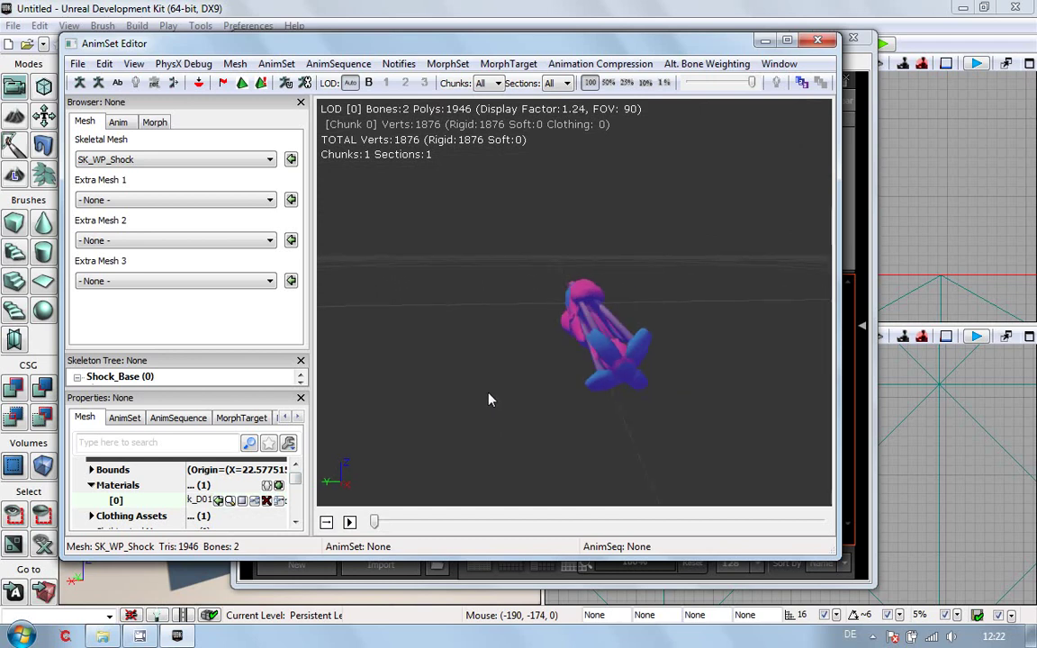
pyautogui.click(199, 83)
pyautogui.moveTo(769, 367); pyautogui.dragTo(569, 169)
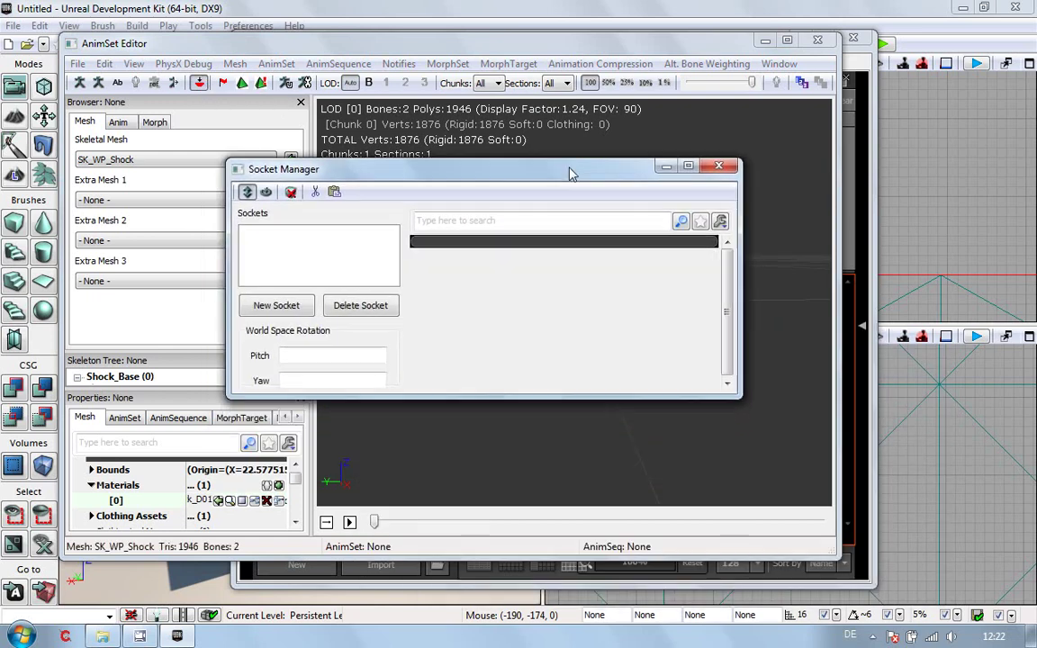
# - Switch to ConTEXT and open the recent UDK-2012-07 scripts UTWeap_ShockRifle.uc and UTAttachment_ShockRifle.uc
pyautogui.click(64, 635)
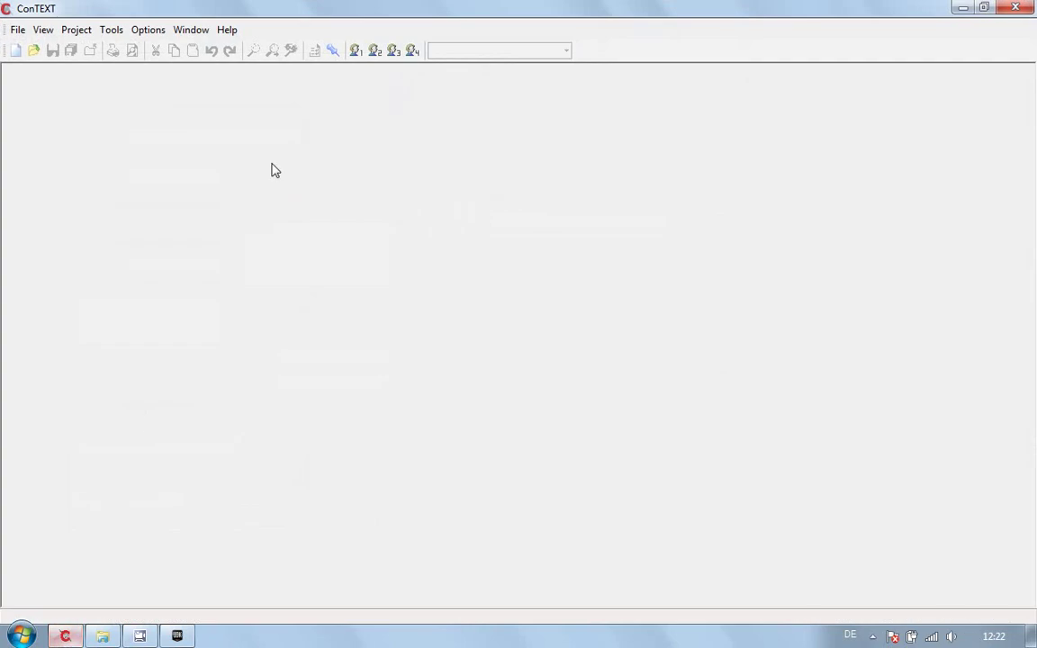
pyautogui.click(20, 29)
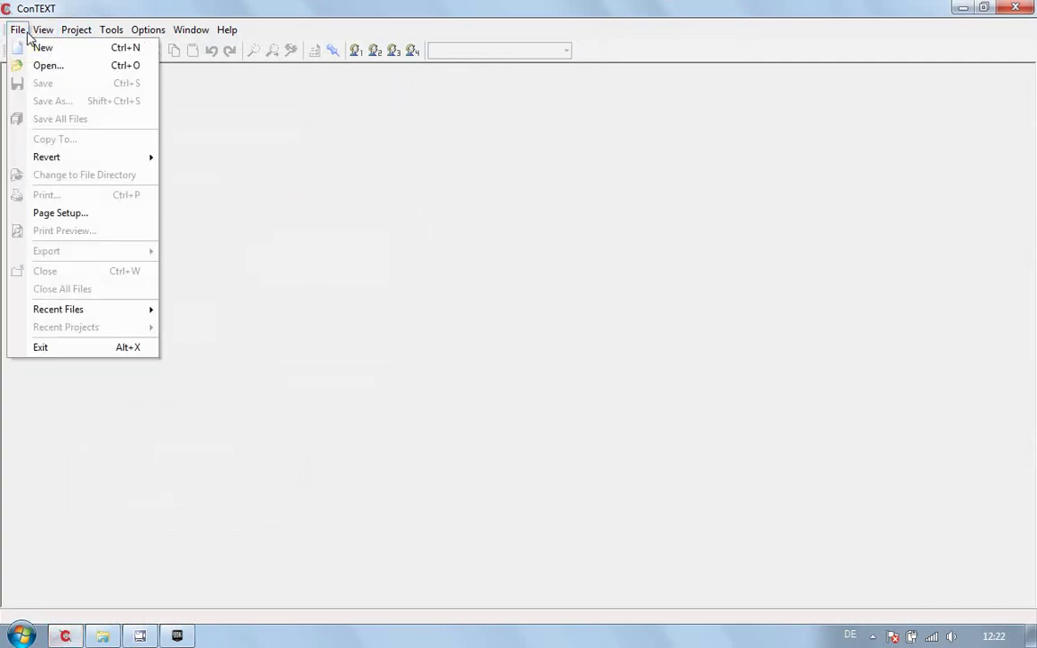
pyautogui.moveTo(117, 310)
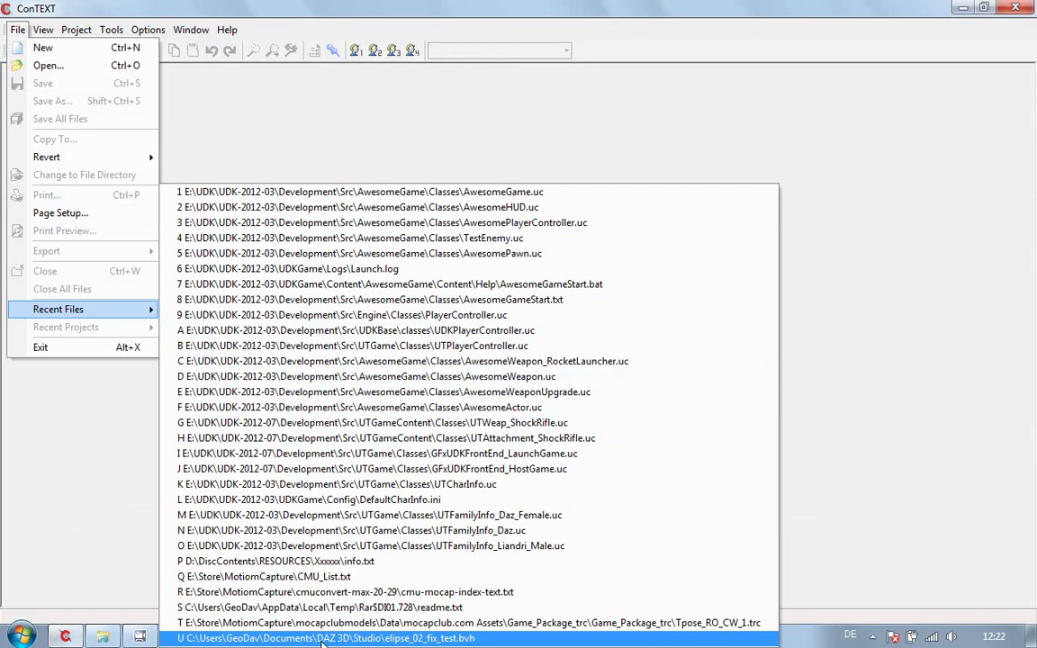
pyautogui.click(403, 424)
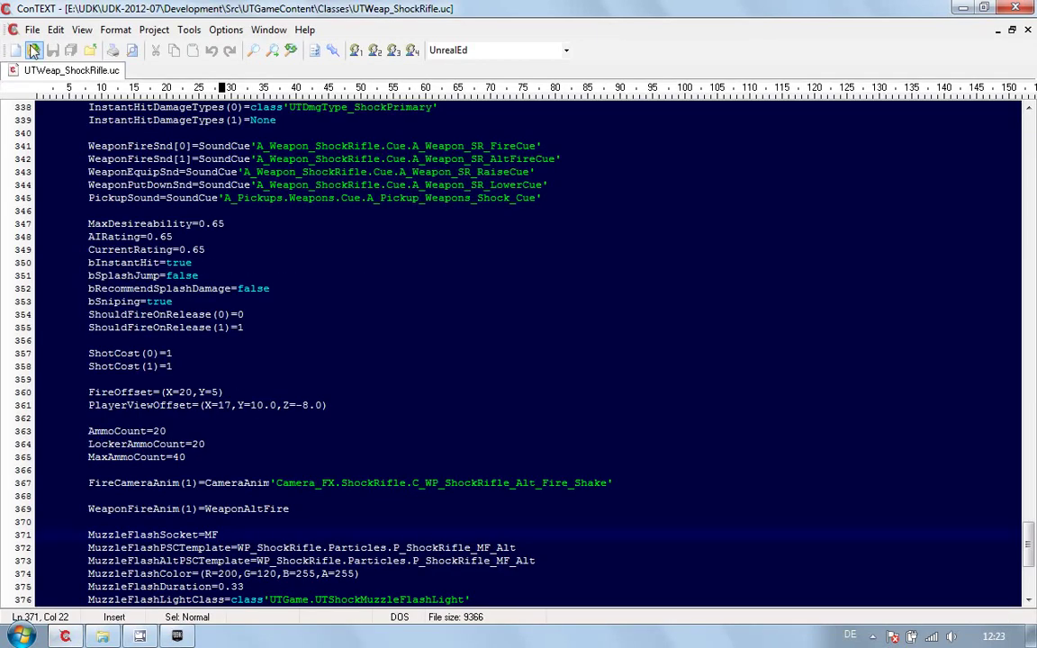
pyautogui.click(34, 31)
pyautogui.moveTo(126, 388)
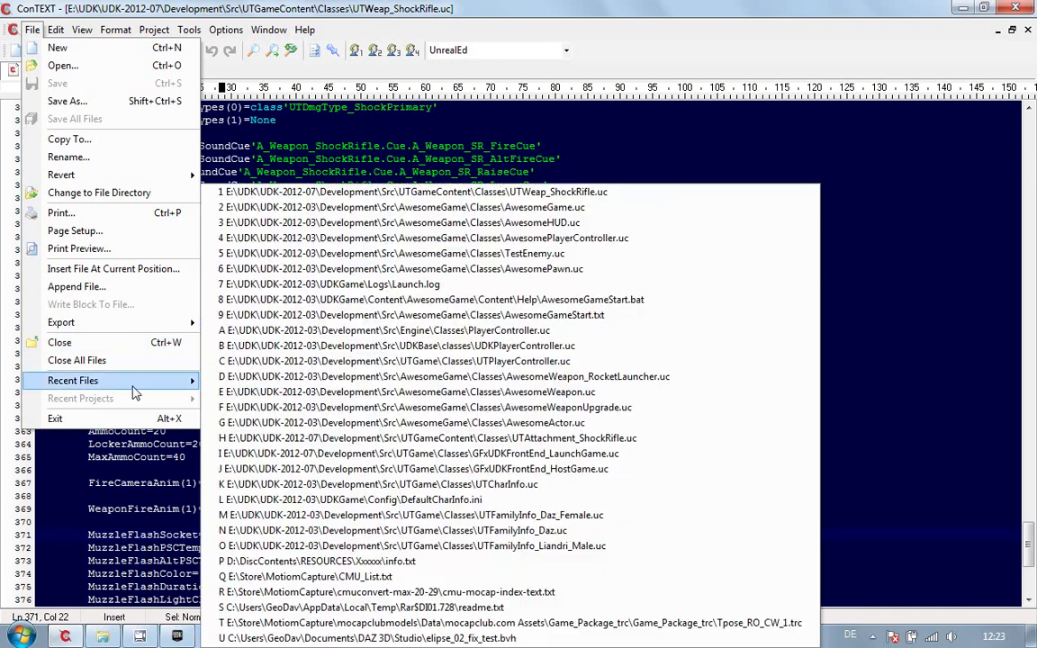
pyautogui.click(455, 439)
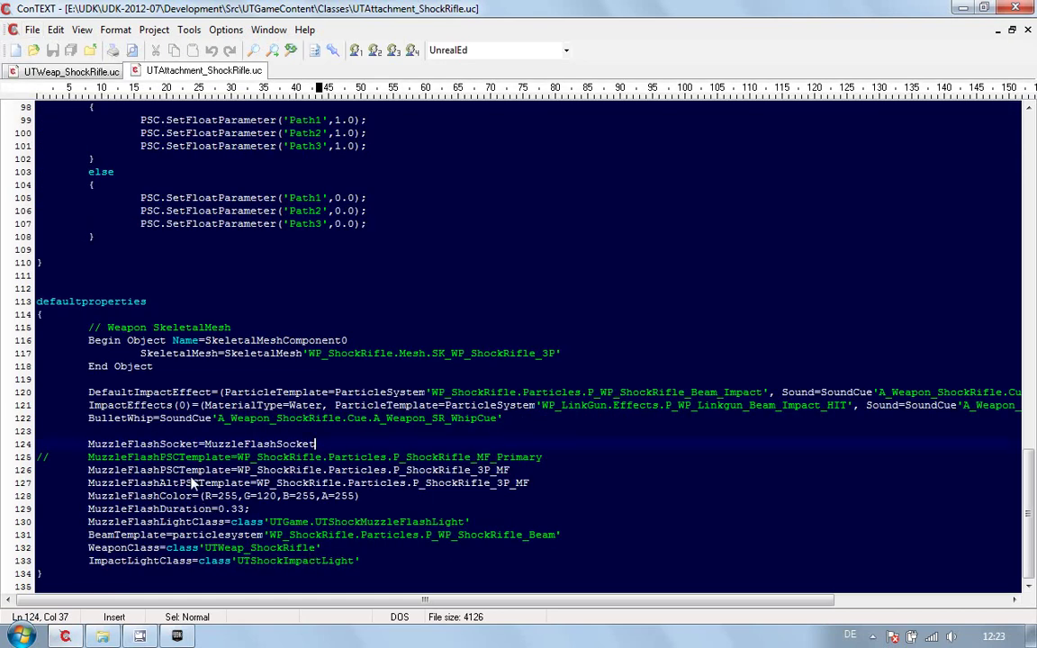
# - Copy the MuzzleFlashSocket value from the default properties of UTAttachment_ShockRifle.uc and switch back to UDK
pyautogui.moveTo(204, 444); pyautogui.dragTo(316, 443)
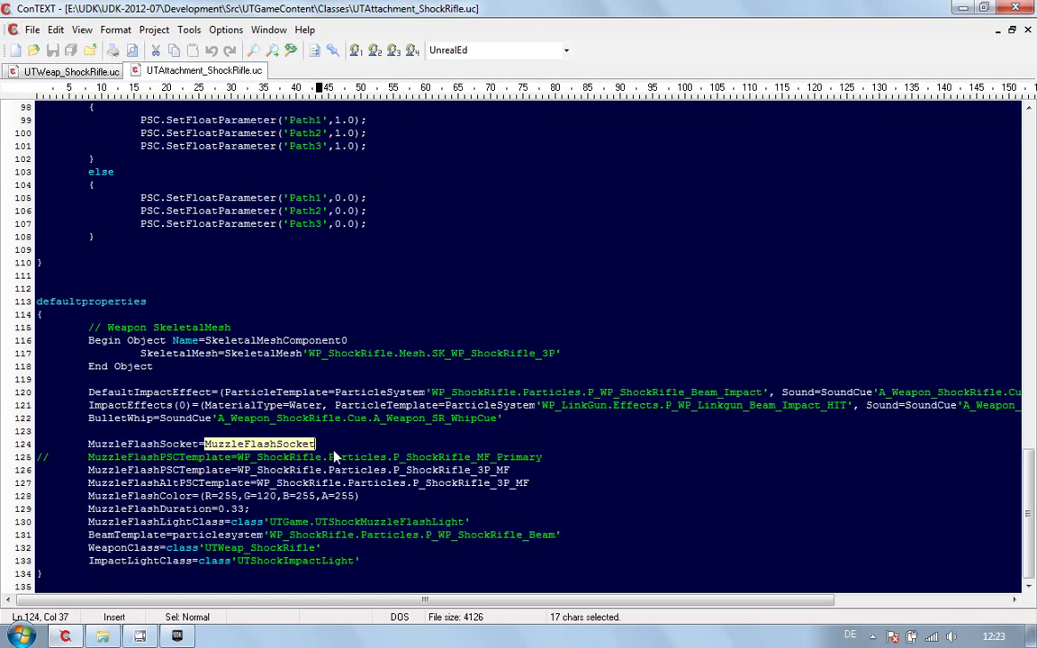
pyautogui.rightClick(304, 459)
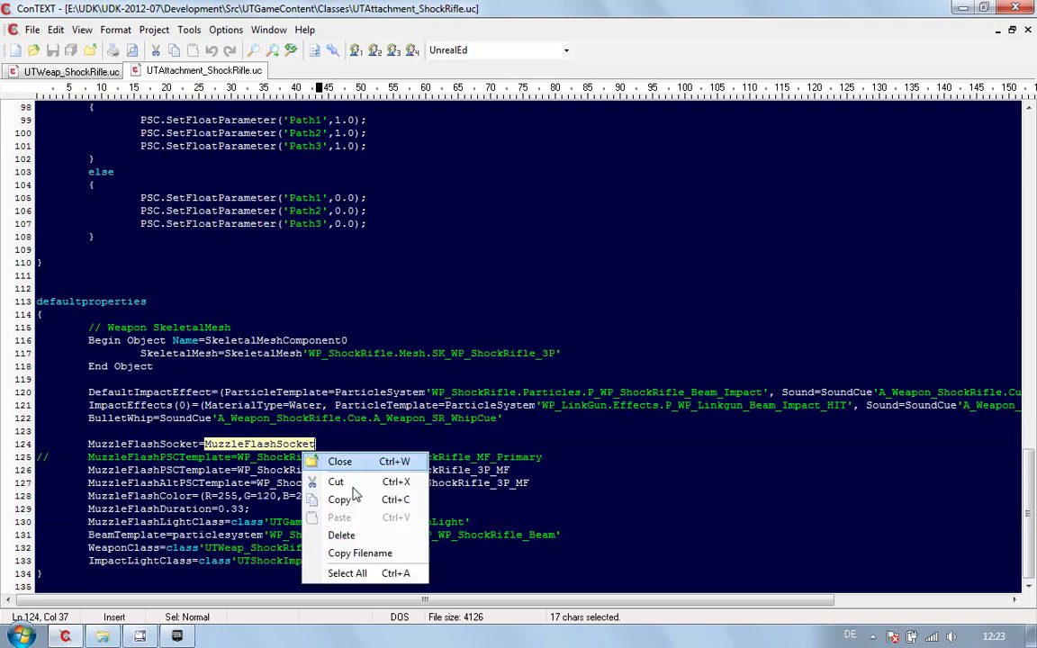
pyautogui.click(342, 497)
pyautogui.hotkey('alt', 'Tab')
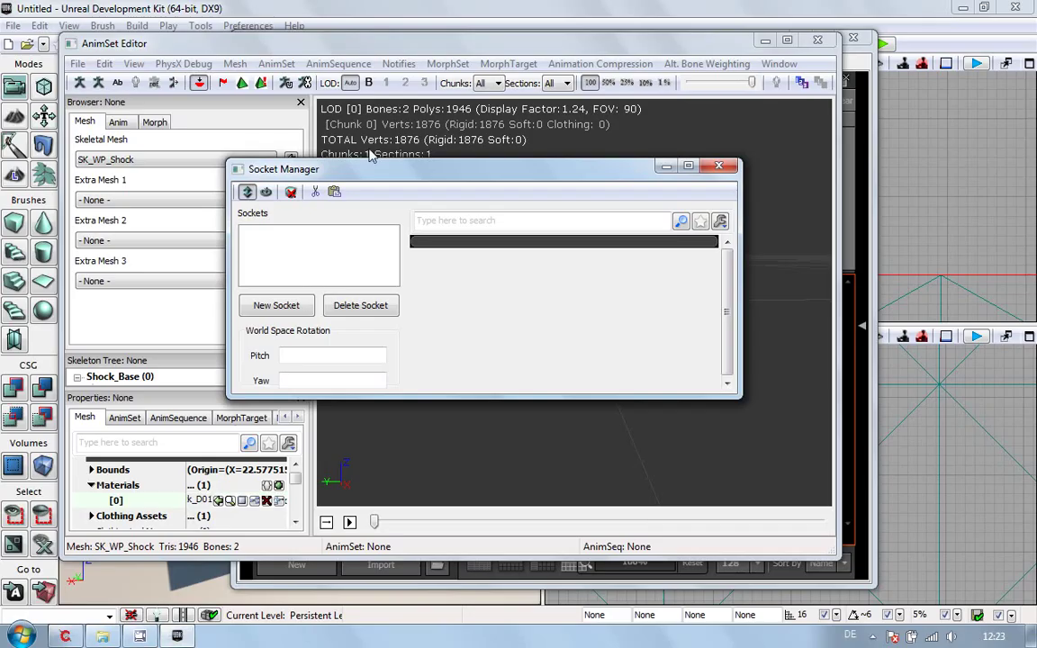
# - Create a new socket on the Shock_Fire bone and name it MuzzleFlashSocket by pasting the copied name
pyautogui.click(268, 306)
pyautogui.click(559, 300)
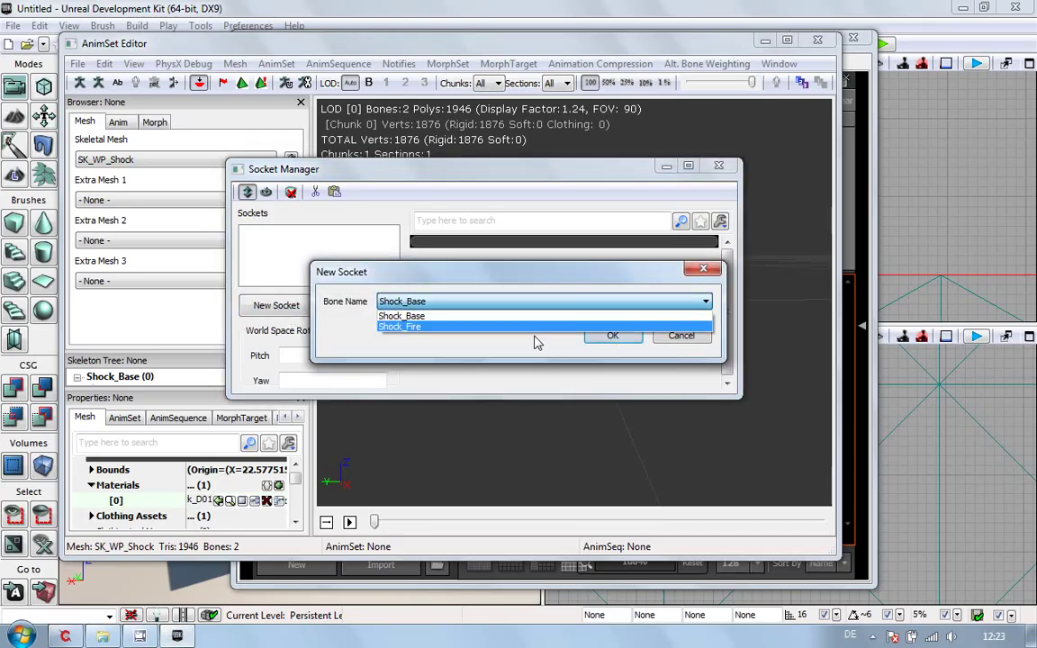
pyautogui.click(533, 342)
pyautogui.click(522, 300)
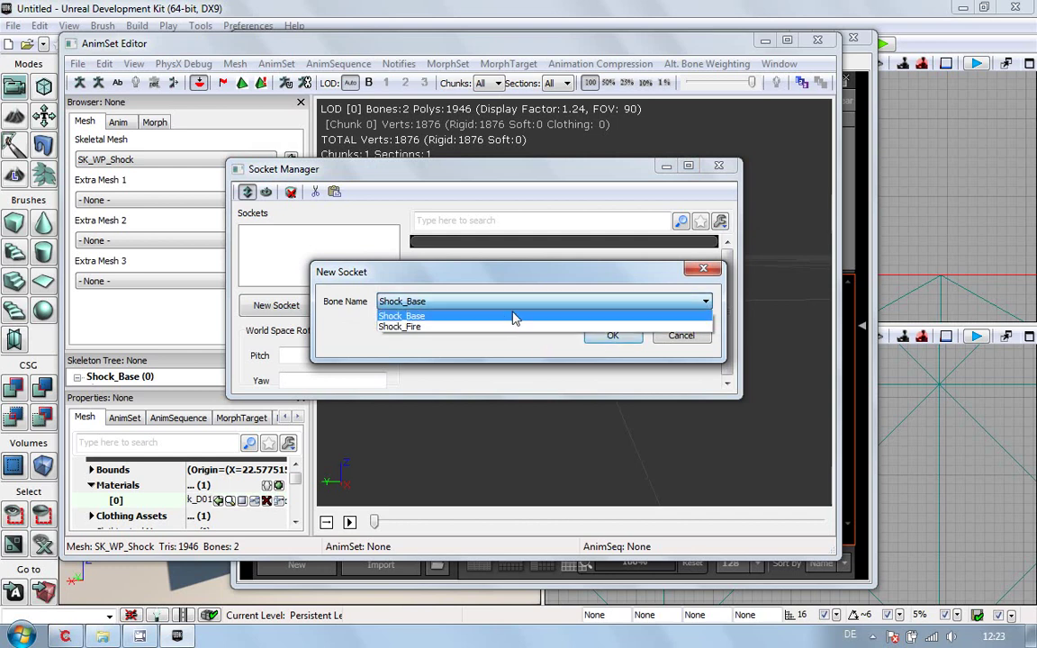
pyautogui.click(505, 326)
pyautogui.click(612, 335)
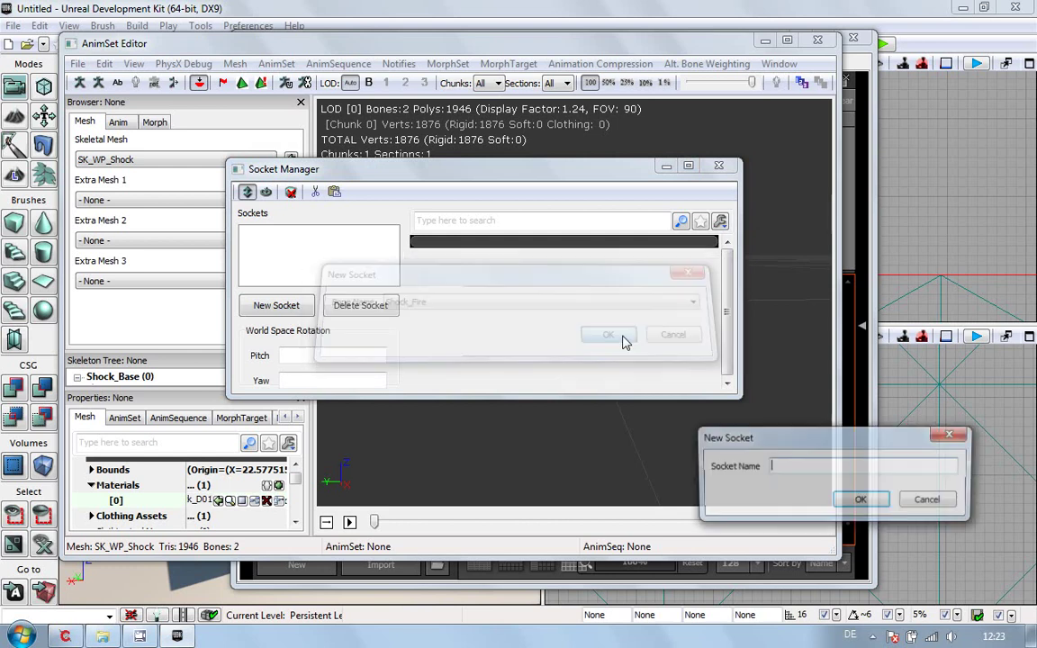
pyautogui.rightClick(747, 430)
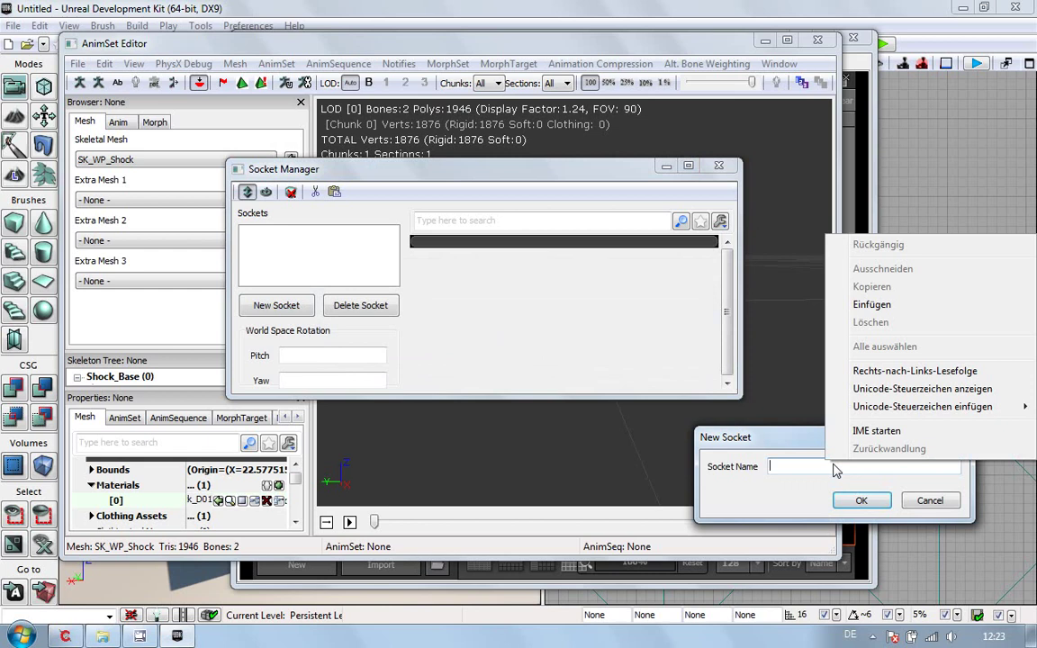
pyautogui.click(873, 305)
pyautogui.click(862, 501)
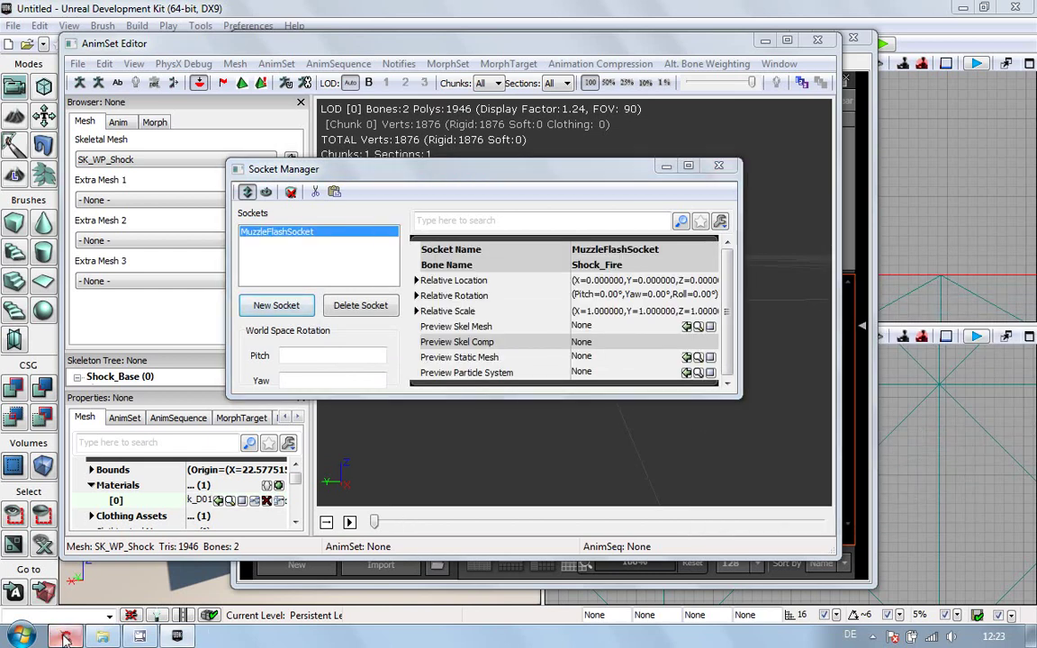
# - Switch to ConTEXT, copy the muzzle flash socket name MF from UTWeap_ShockRifle.uc, and return to UDK
pyautogui.hotkey('alt', 'Tab')
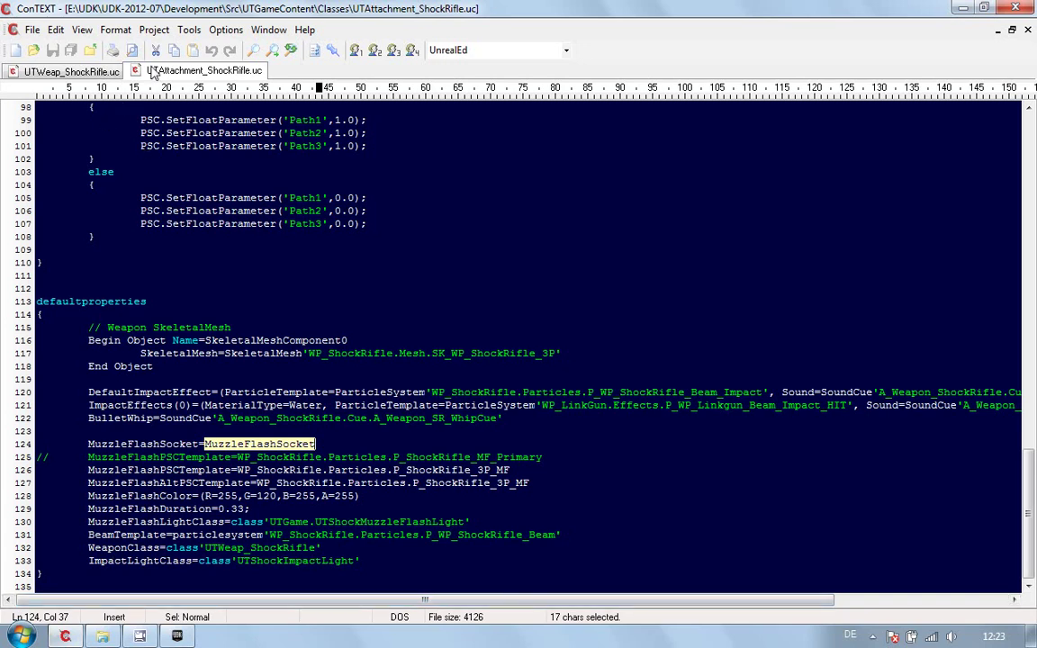
pyautogui.middleClick(89, 77)
pyautogui.click(88, 74)
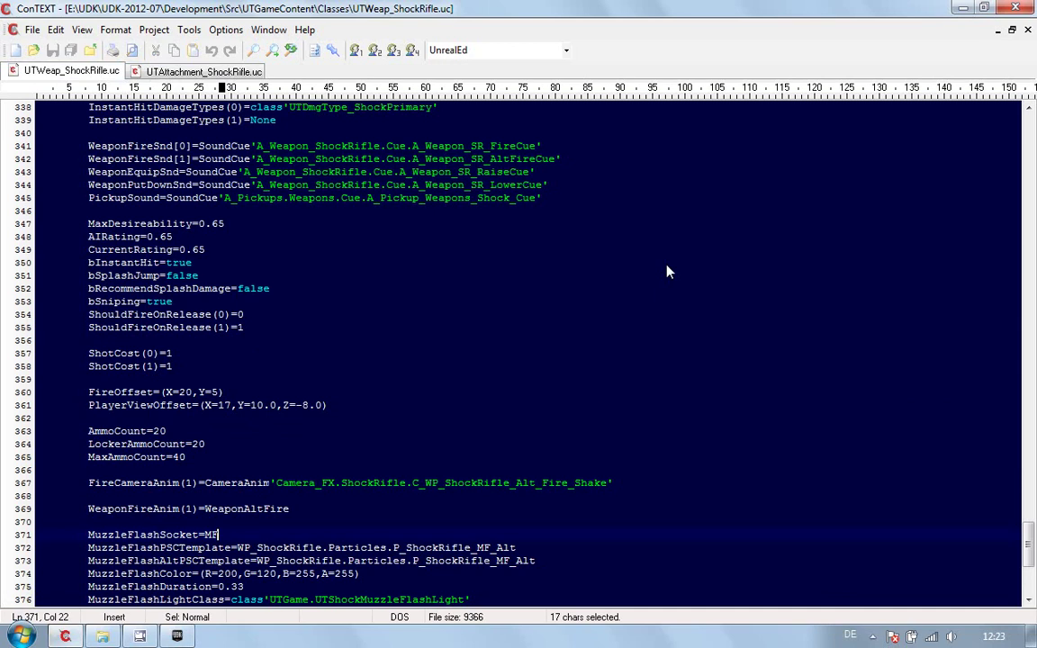
pyautogui.scroll(5, 667, 271)
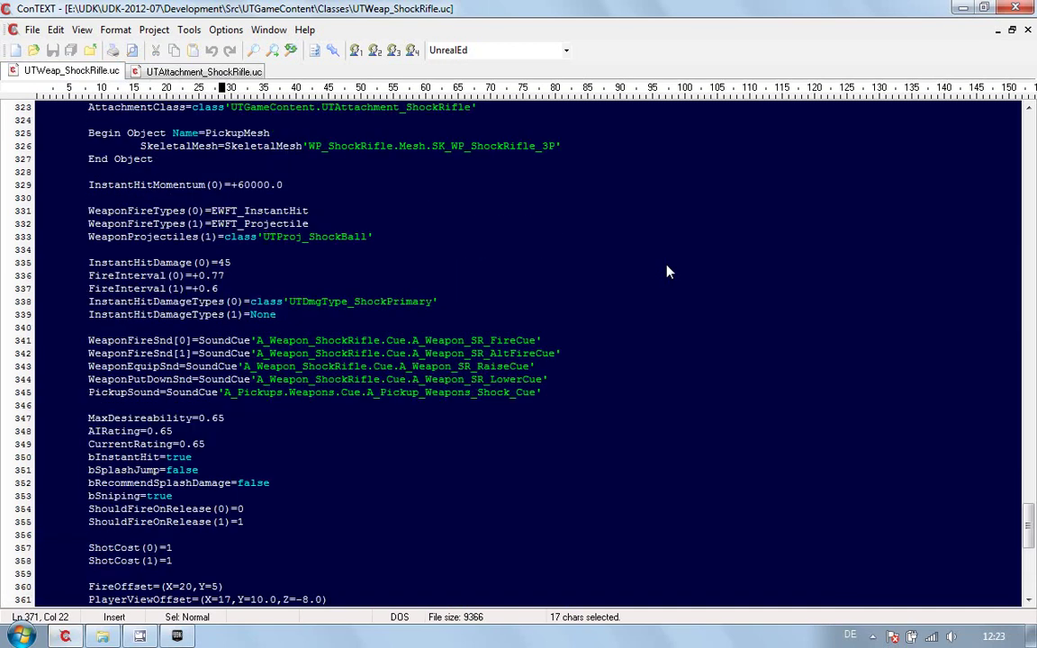
pyautogui.scroll(-3, 667, 271)
pyautogui.scroll(-3, 667, 271)
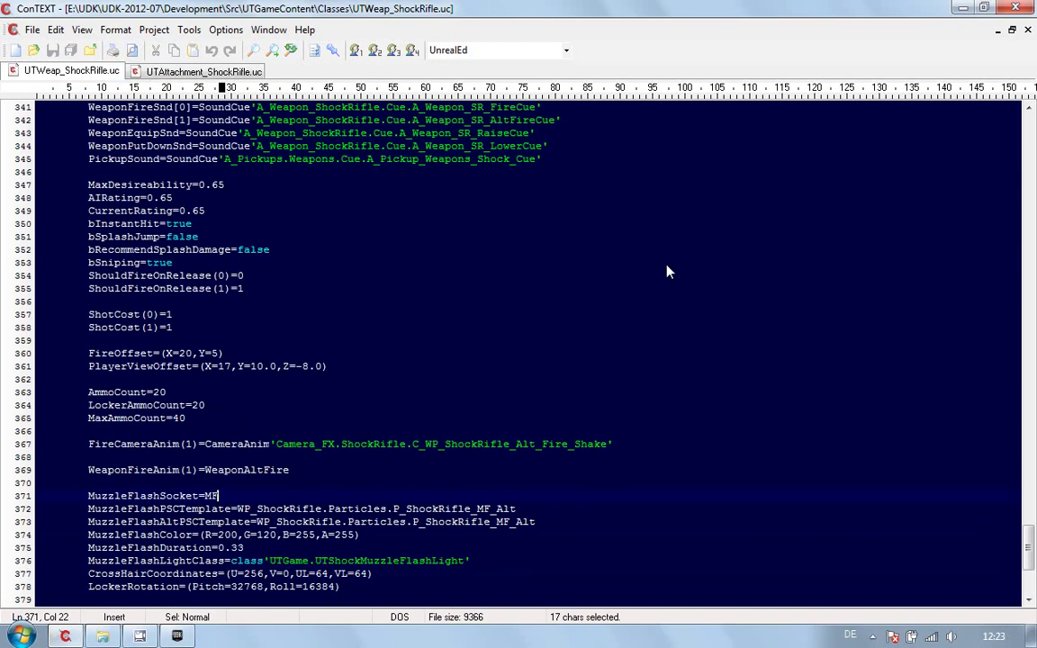
pyautogui.doubleClick(213, 496)
pyautogui.rightClick(216, 498)
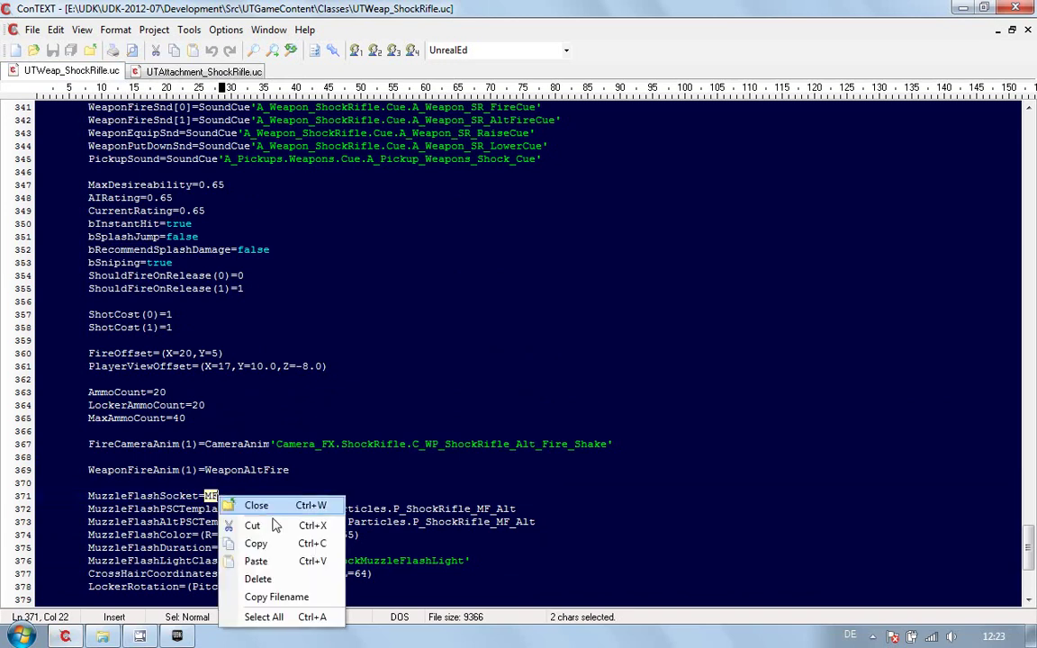
pyautogui.click(257, 539)
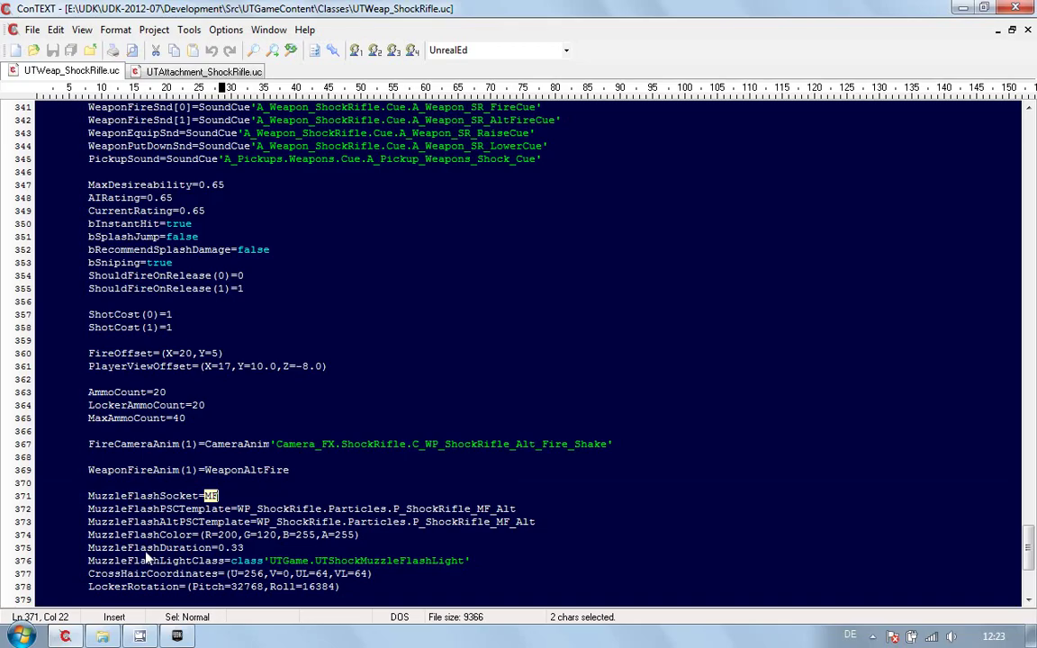
pyautogui.hotkey('alt', 'Tab')
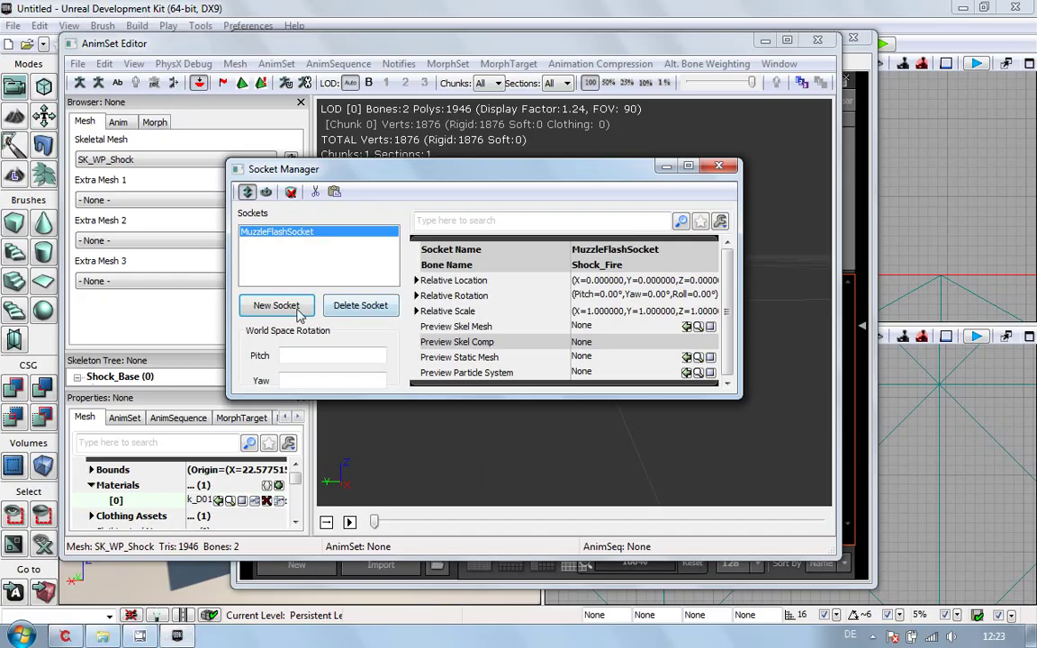
# - Add a second socket named MF to the Shock_Fire bone and close the Socket Manager
pyautogui.click(275, 306)
pyautogui.click(496, 304)
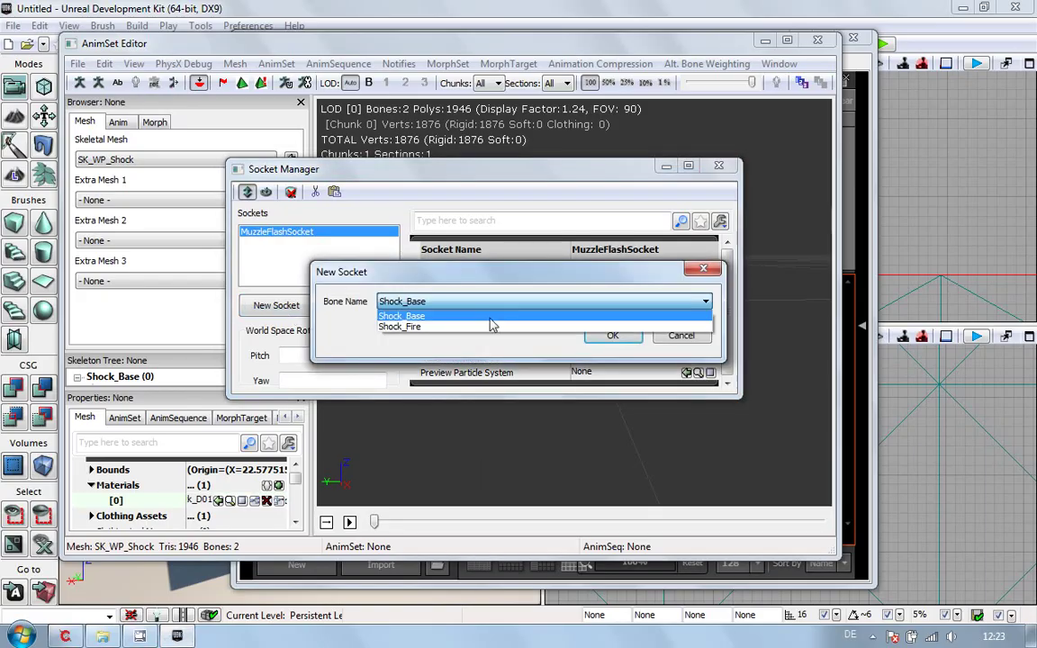
pyautogui.click(493, 327)
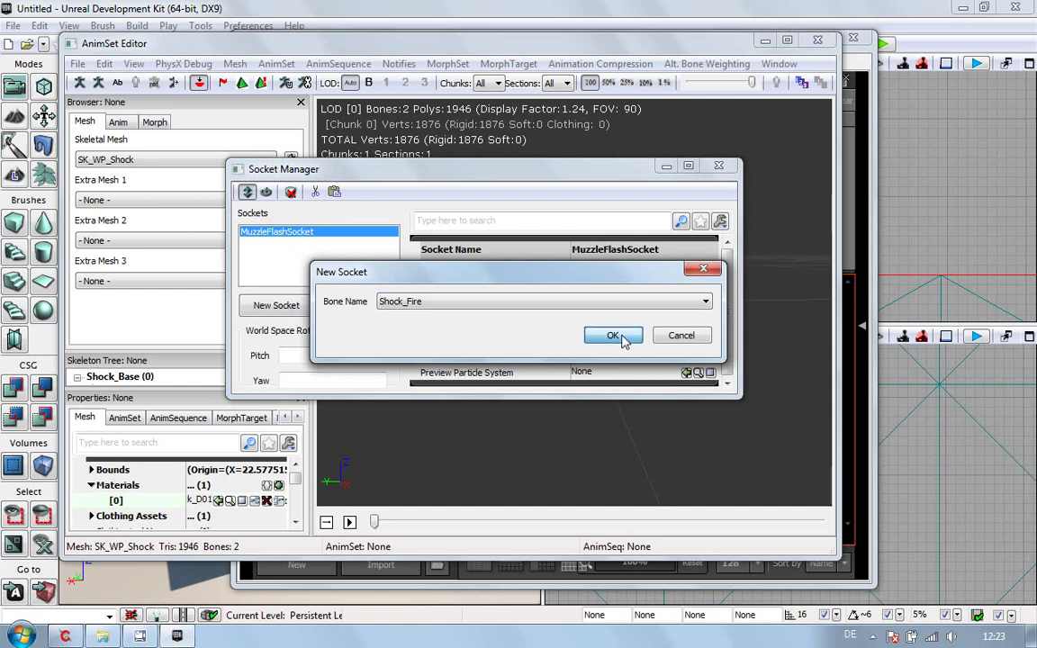
pyautogui.click(614, 335)
pyautogui.rightClick(819, 469)
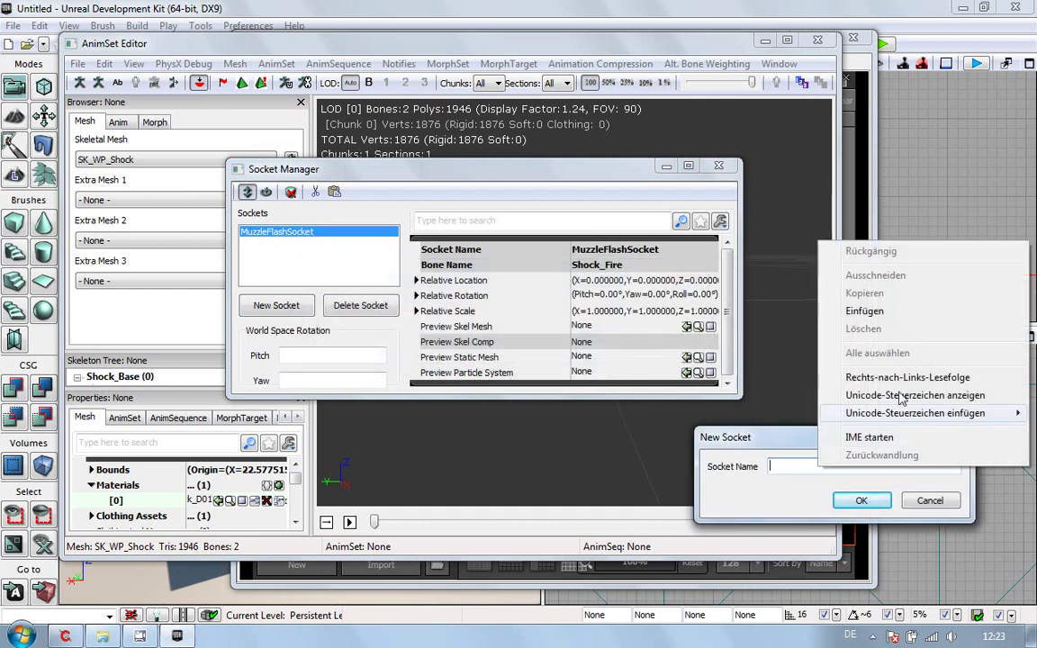
pyautogui.click(891, 310)
pyautogui.click(862, 502)
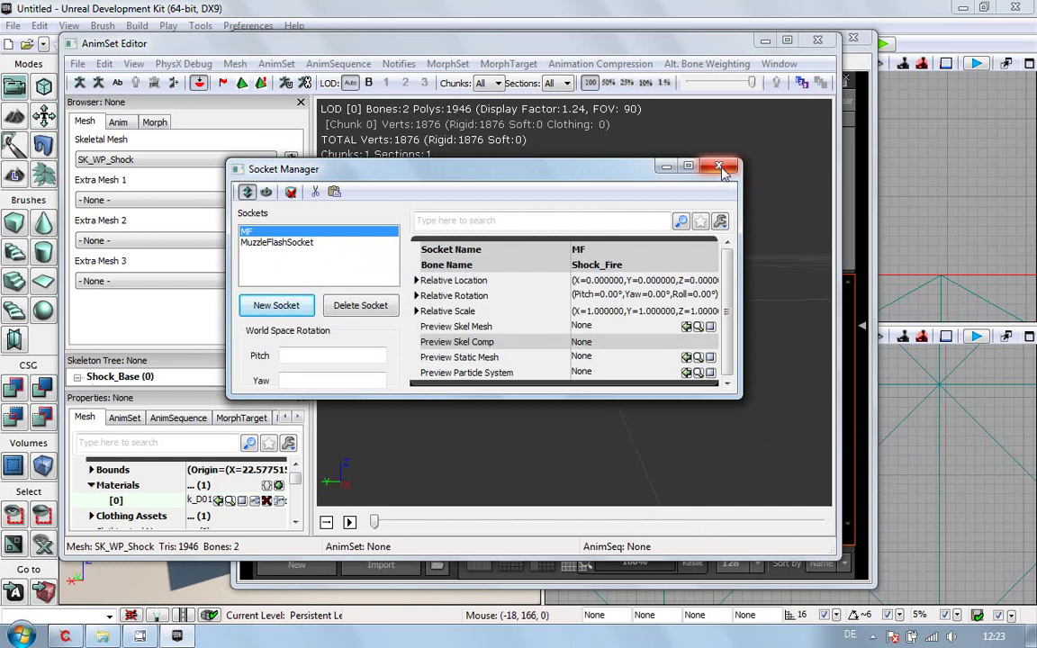
pyautogui.click(719, 167)
# - Close the AnimSet Editor and save the WP_DAV_Shock package
pyautogui.moveTo(484, 394); pyautogui.dragTo(402, 297)
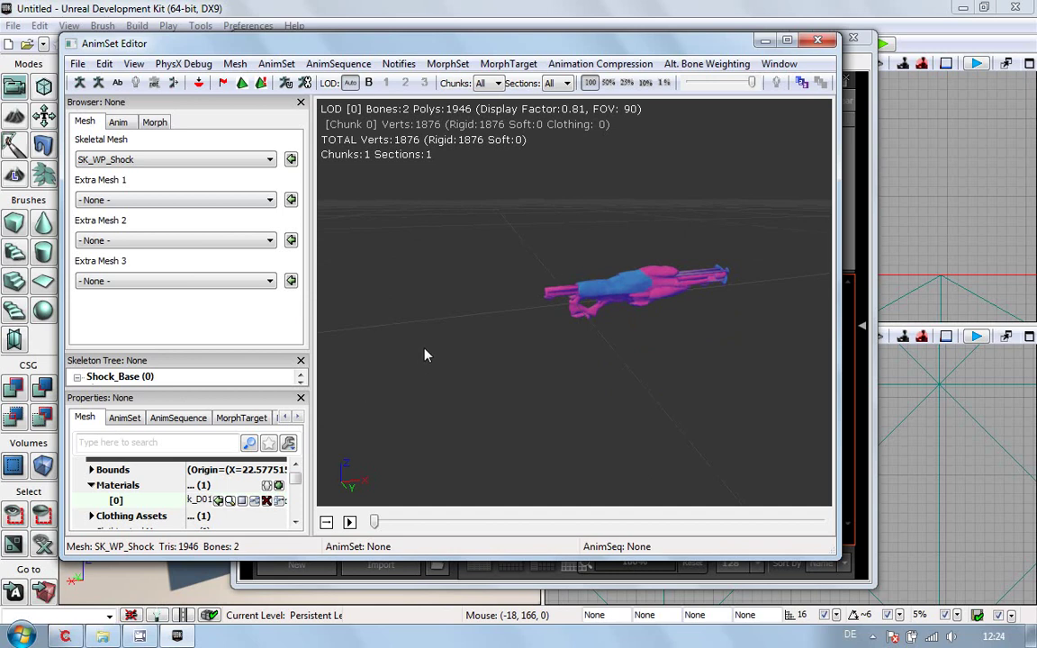
pyautogui.click(817, 40)
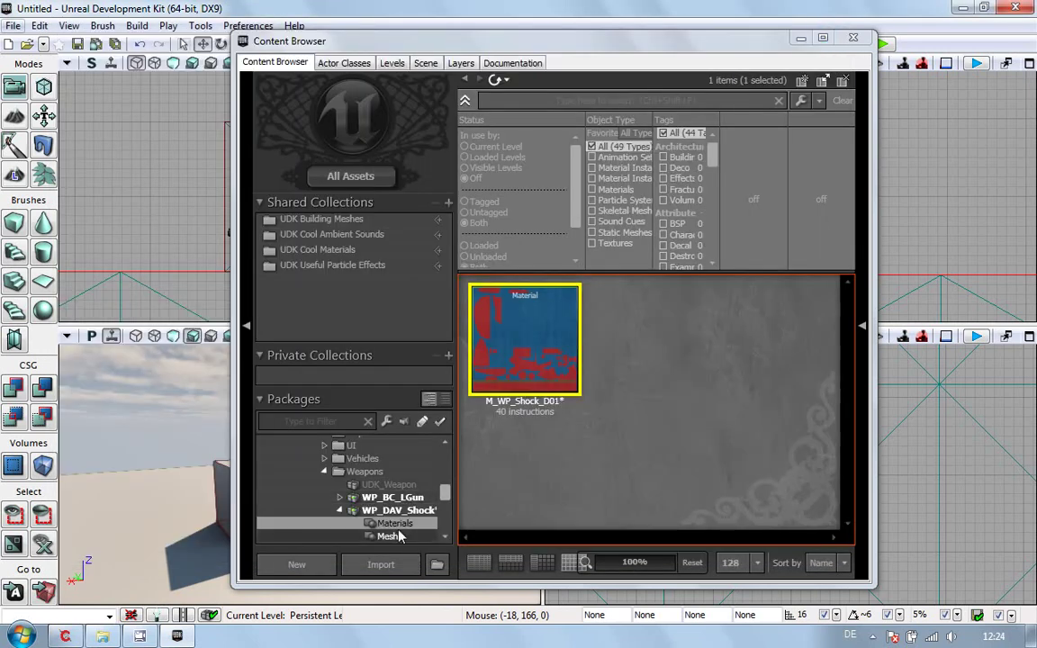
pyautogui.rightClick(410, 509)
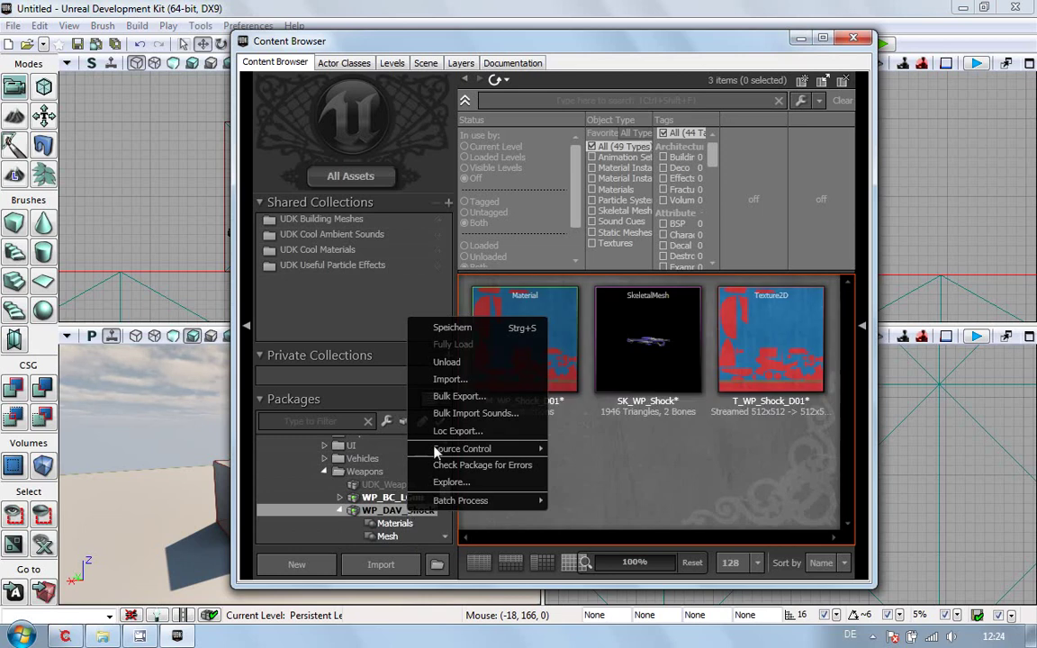
pyautogui.click(452, 328)
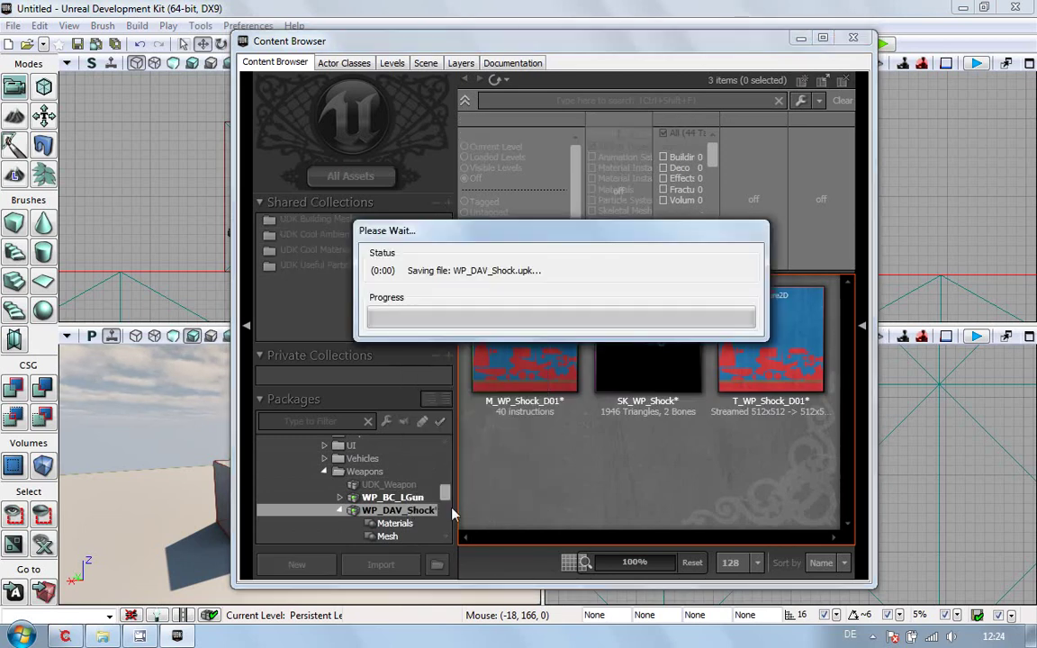
# - Import SK_CH_Arms.PSK from the exports folder into the CH_DAV_Arms package with the grouping Mesh
pyautogui.moveTo(447, 495); pyautogui.dragTo(445, 471)
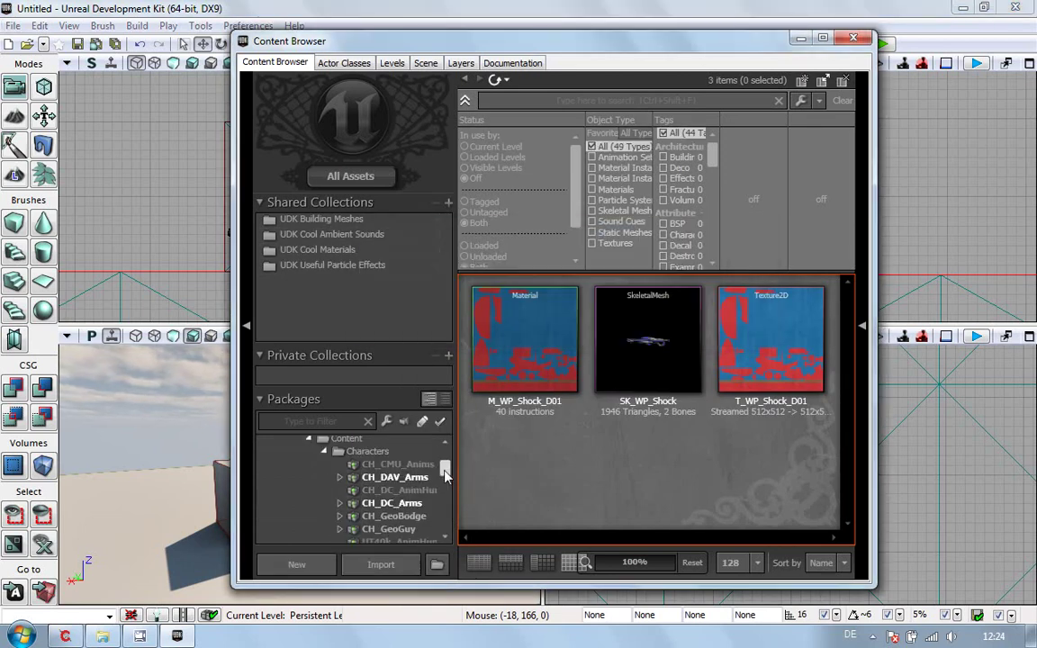
pyautogui.doubleClick(348, 478)
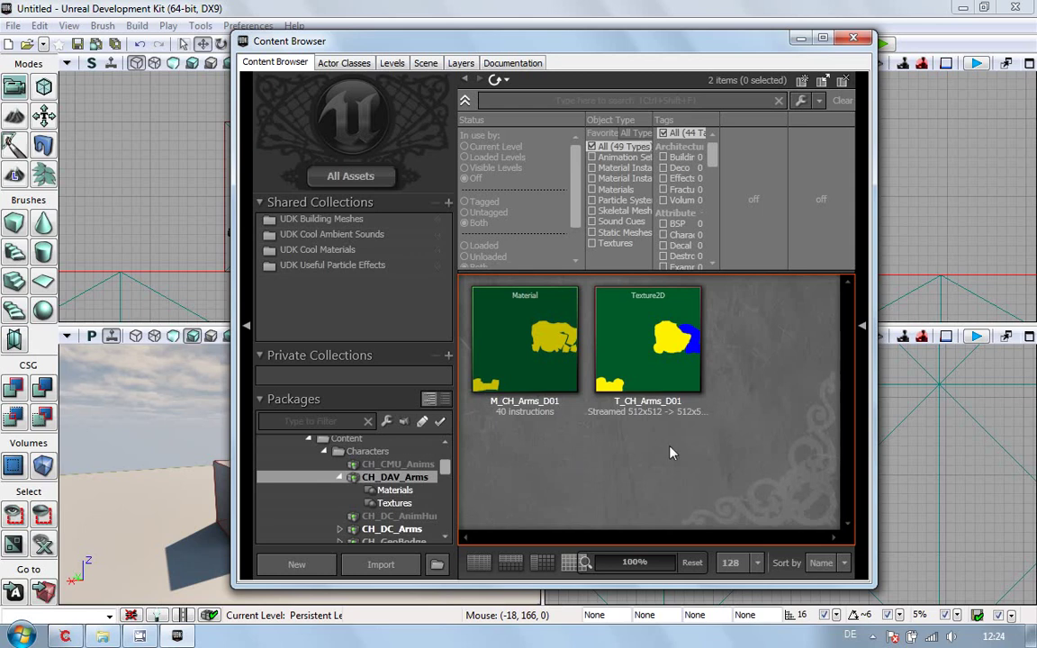
pyautogui.click(381, 564)
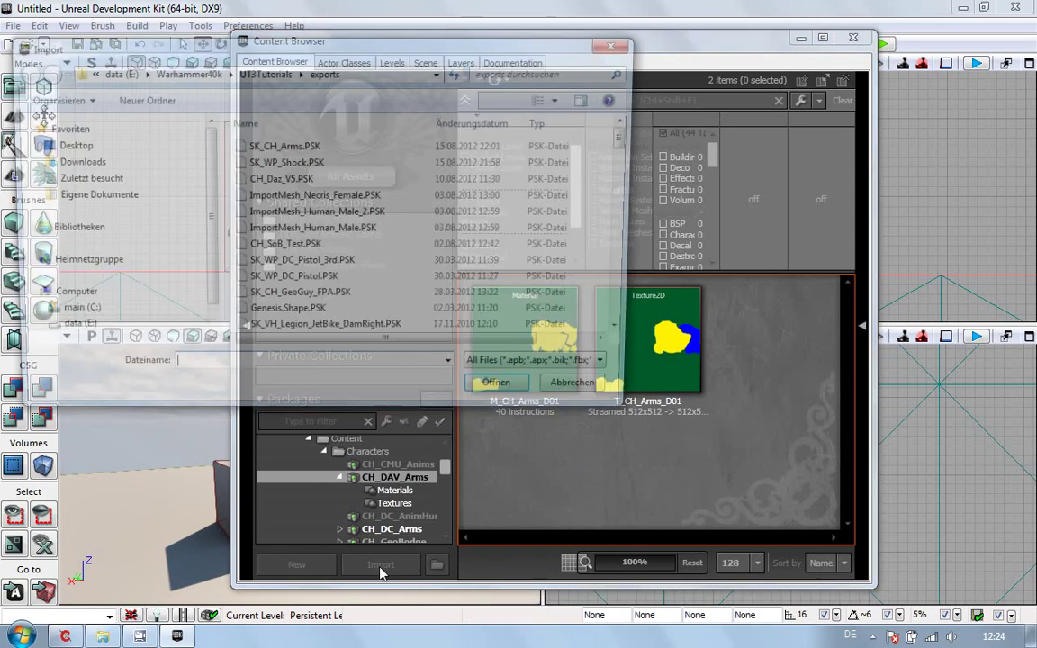
pyautogui.click(297, 145)
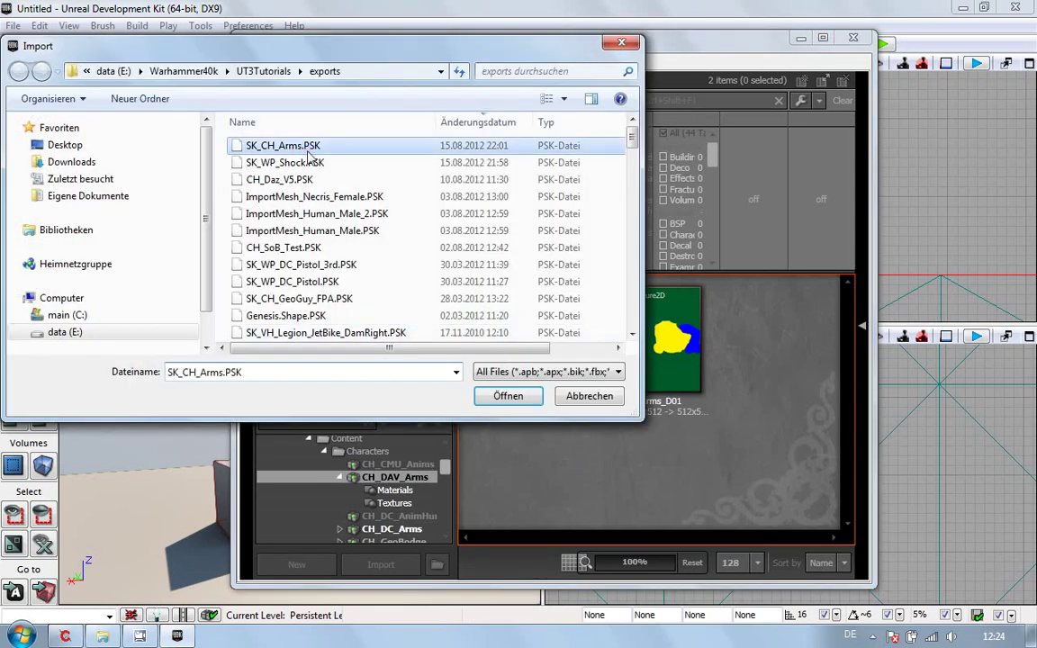
pyautogui.click(509, 396)
pyautogui.click(499, 289)
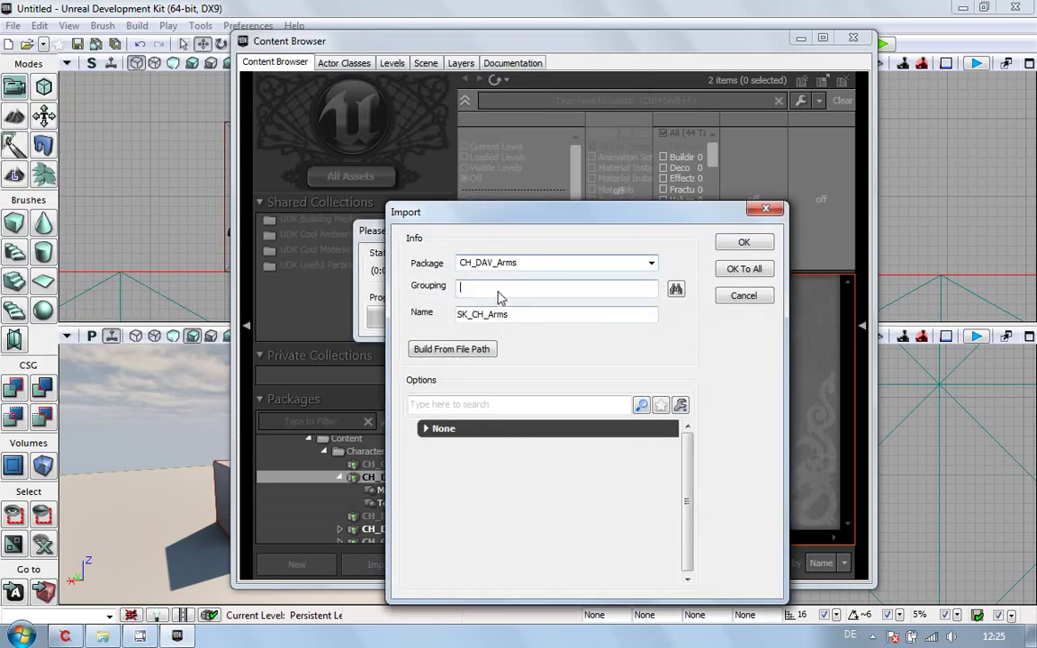
pyautogui.write('Mesh')
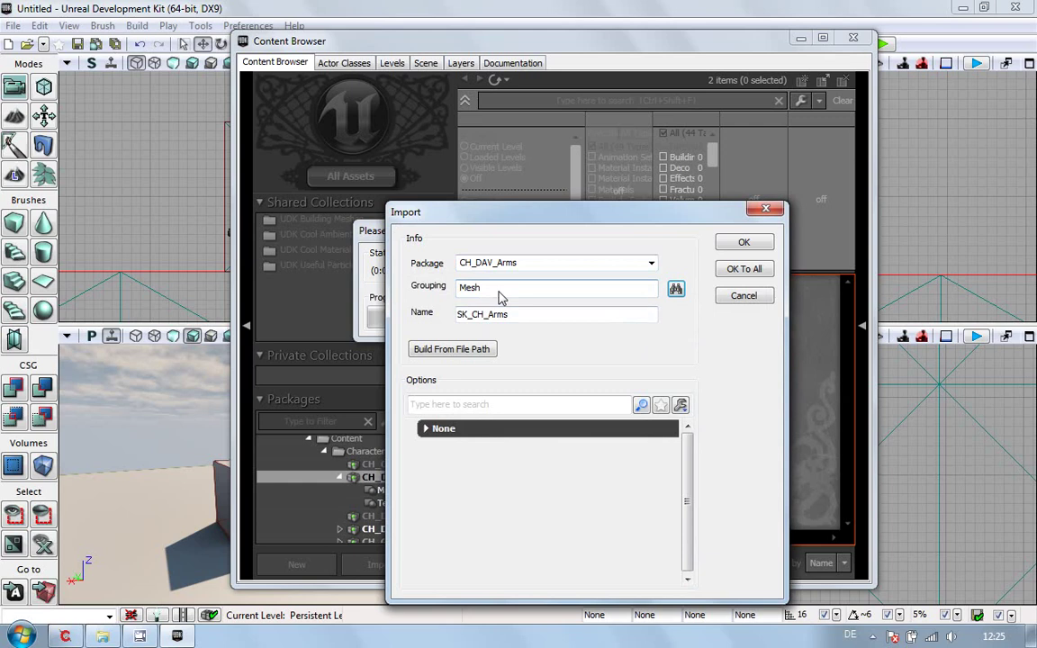
pyautogui.click(746, 243)
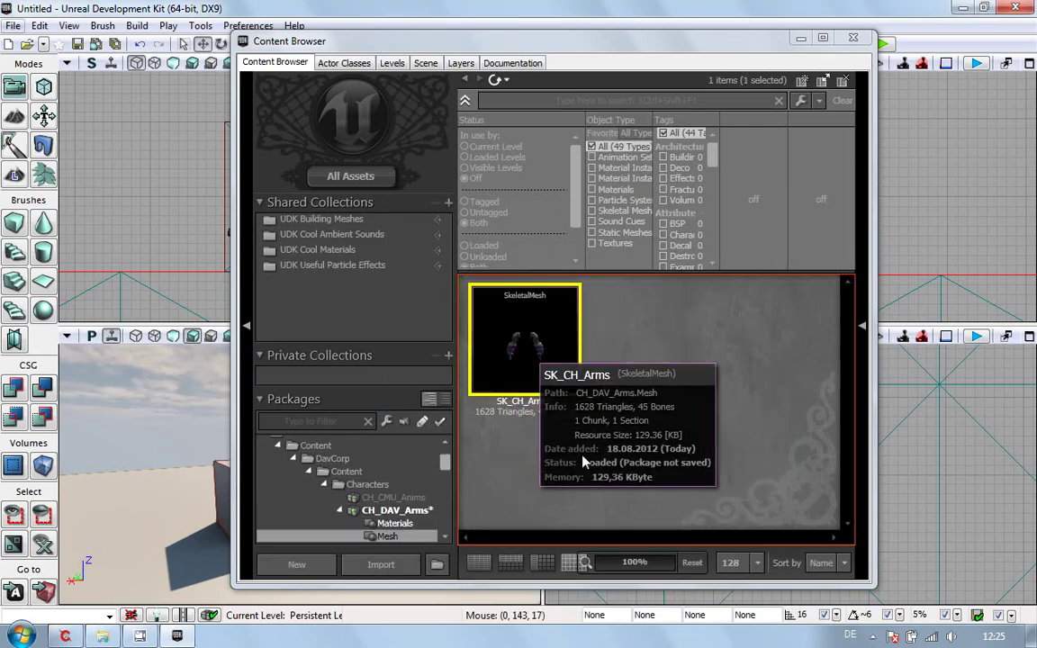
# - Open the SK_CH_Arms skeletal mesh in the AnimSet Editor and bring both arms into view
pyautogui.doubleClick(523, 337)
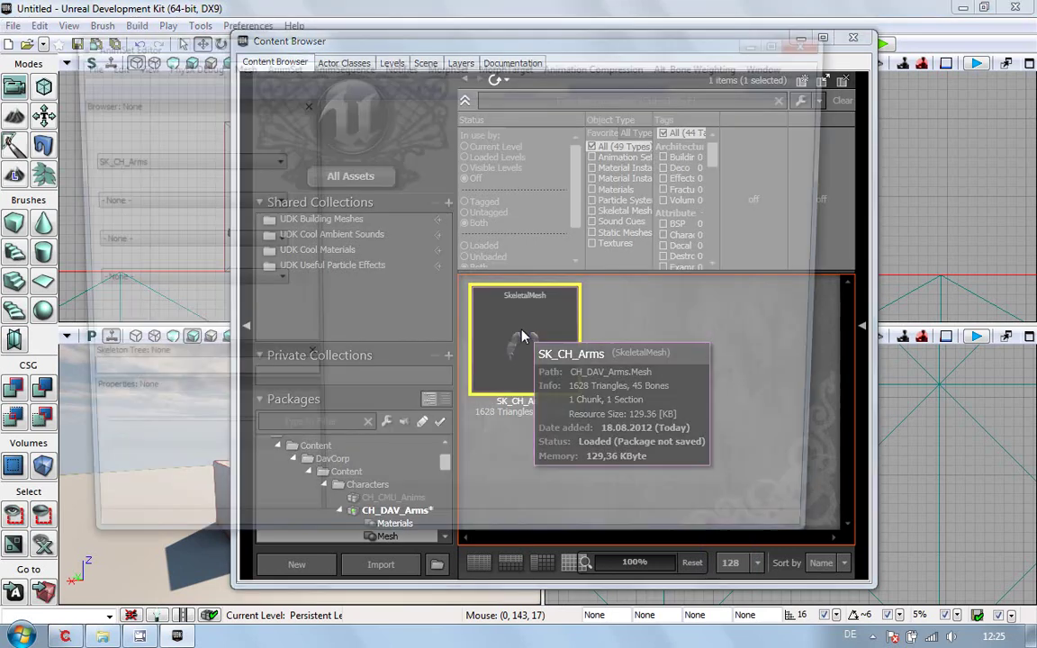
pyautogui.moveTo(502, 370); pyautogui.dragTo(502, 375)
pyautogui.scroll(3, 494, 238)
pyautogui.moveTo(492, 209); pyautogui.dragTo(526, 435)
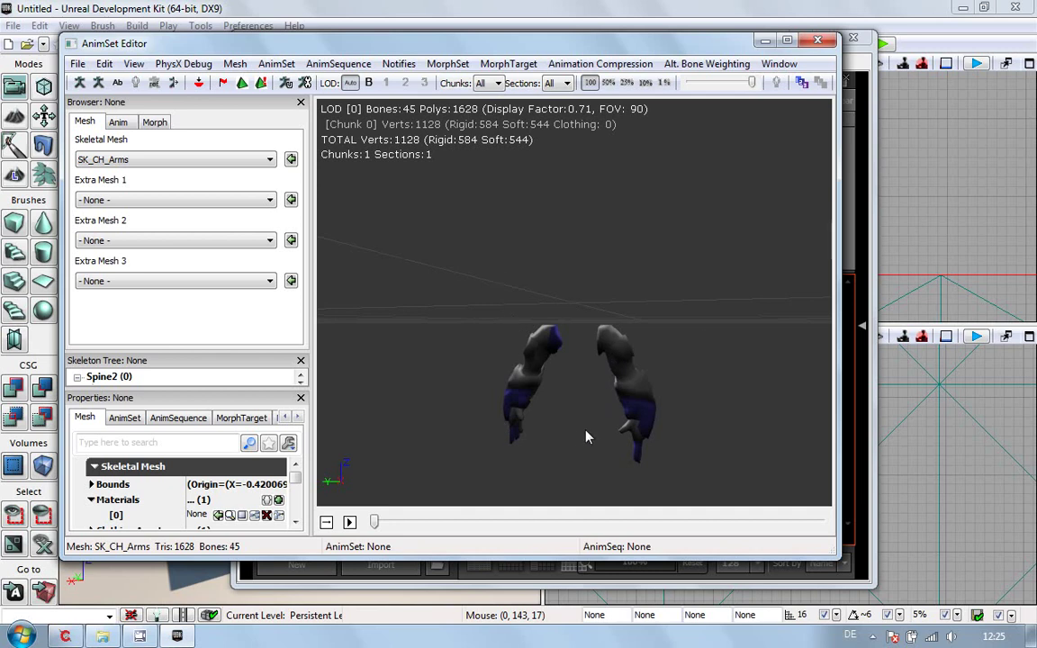
# - Assign the M_CH_Arms_D01 material from the CH_DAV_Arms package to material slot [0] of the arms mesh
pyautogui.click(872, 525)
pyautogui.click(395, 524)
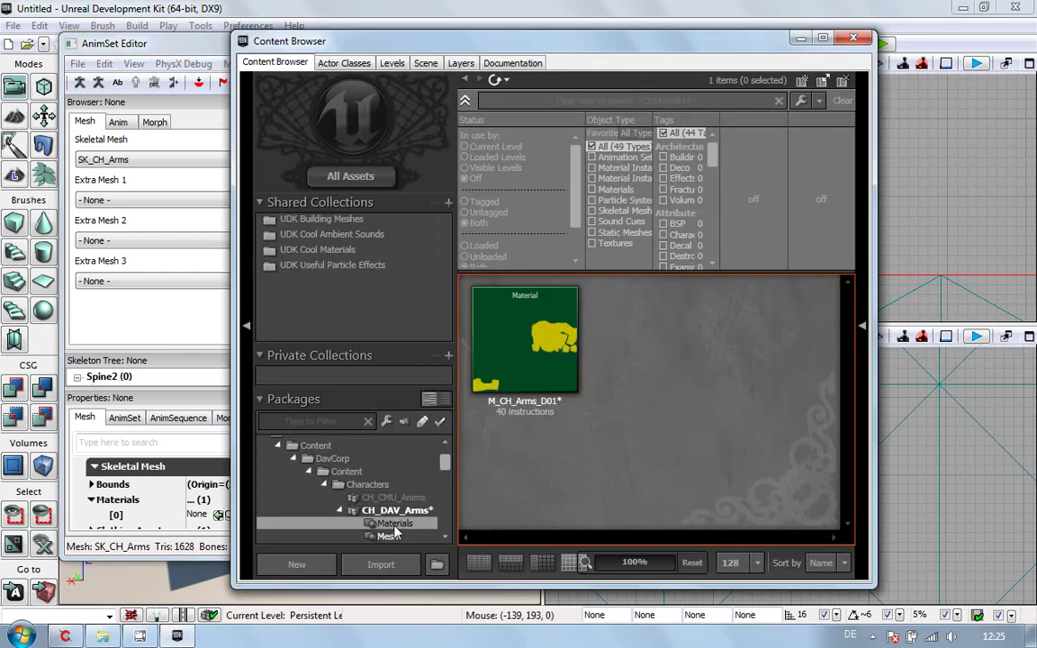
pyautogui.click(498, 298)
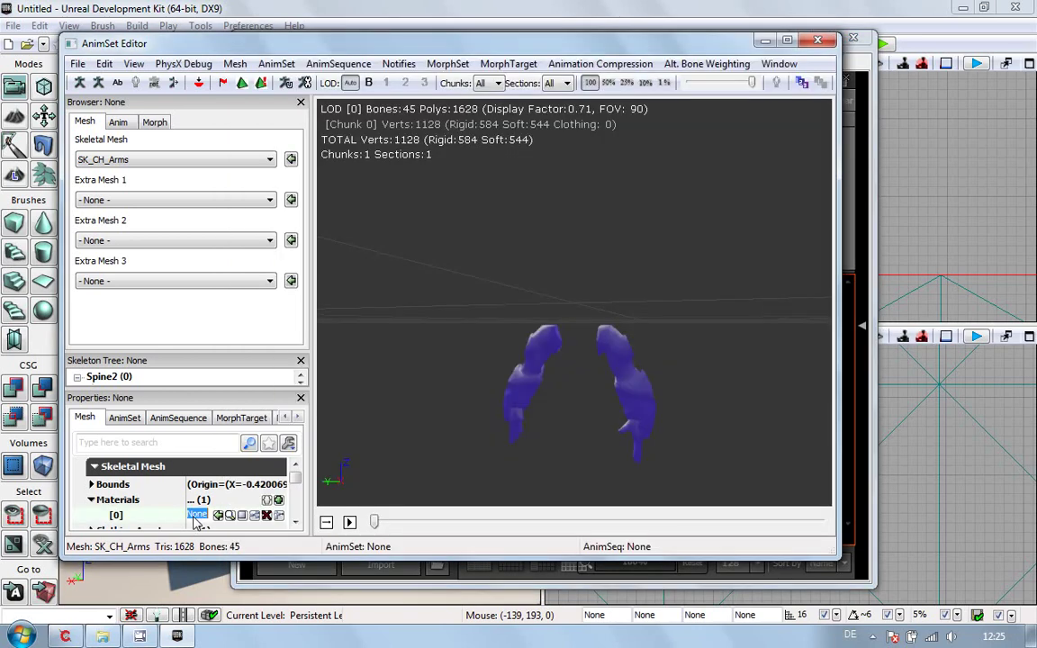
pyautogui.click(177, 470)
pyautogui.click(218, 514)
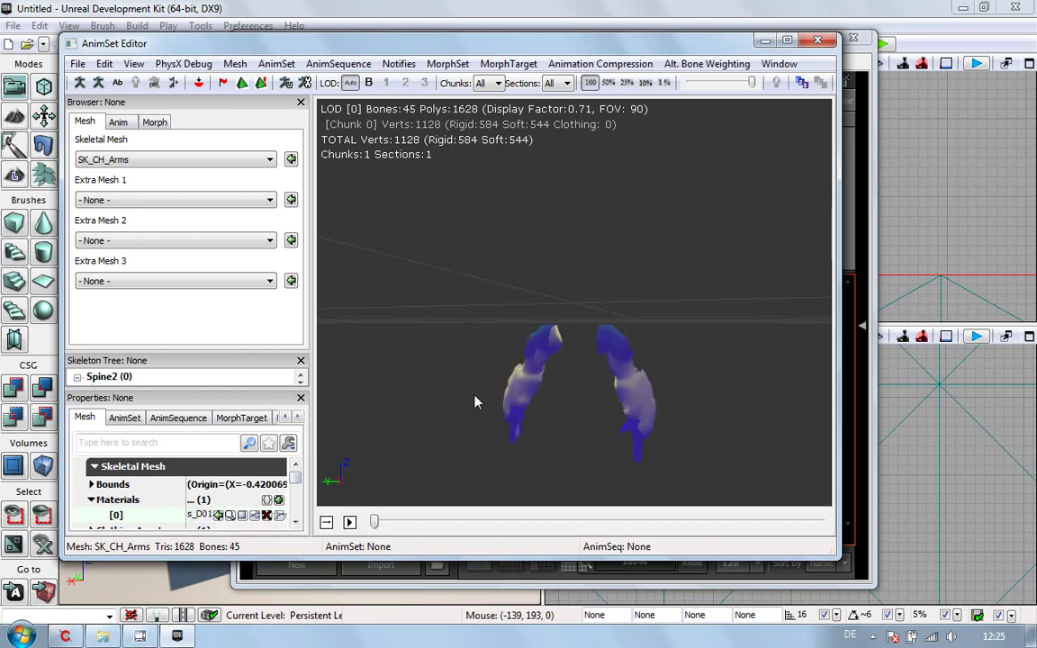
# - Check the textured arms from several sides, leave the AnimSet Editor and save the CH_DAV_Arms package
pyautogui.moveTo(589, 389); pyautogui.dragTo(319, 346)
pyautogui.moveTo(405, 418); pyautogui.dragTo(660, 488)
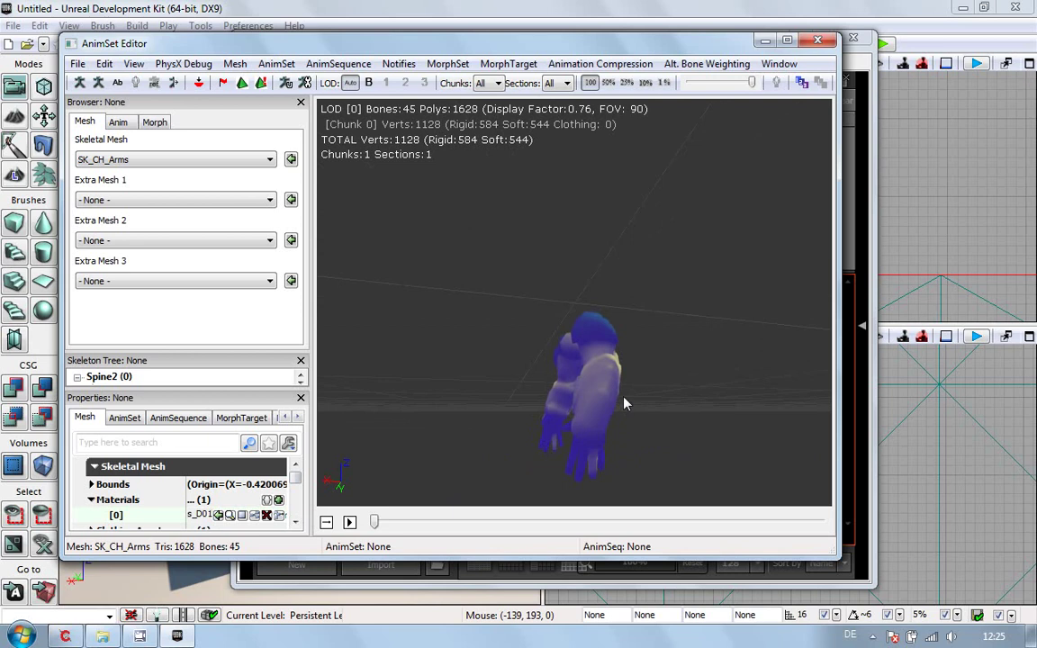
pyautogui.moveTo(526, 384); pyautogui.dragTo(559, 408)
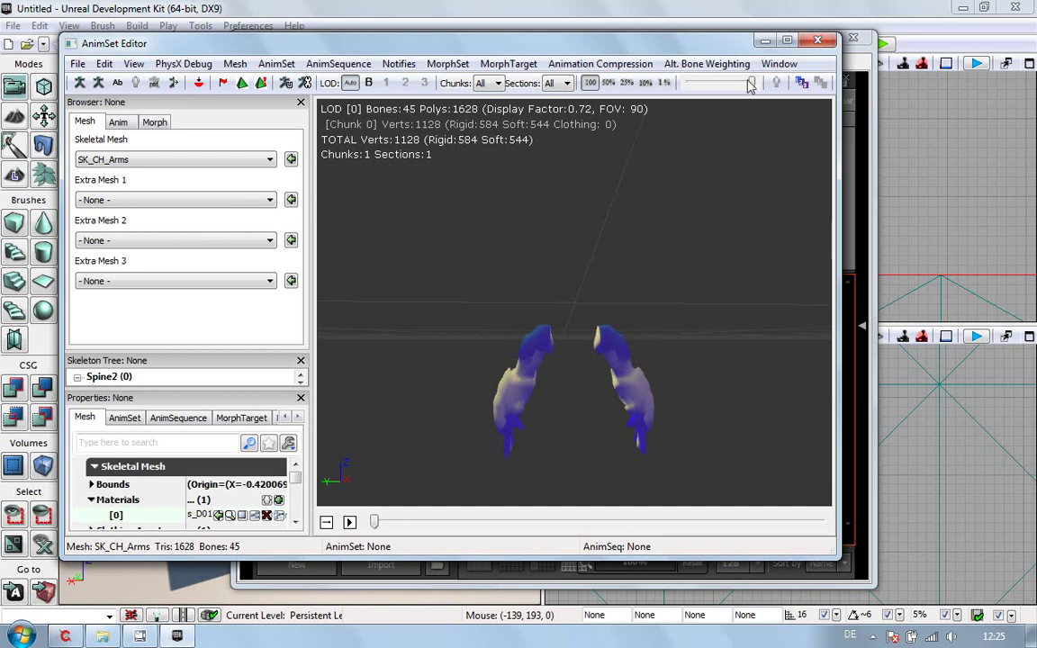
pyautogui.click(763, 40)
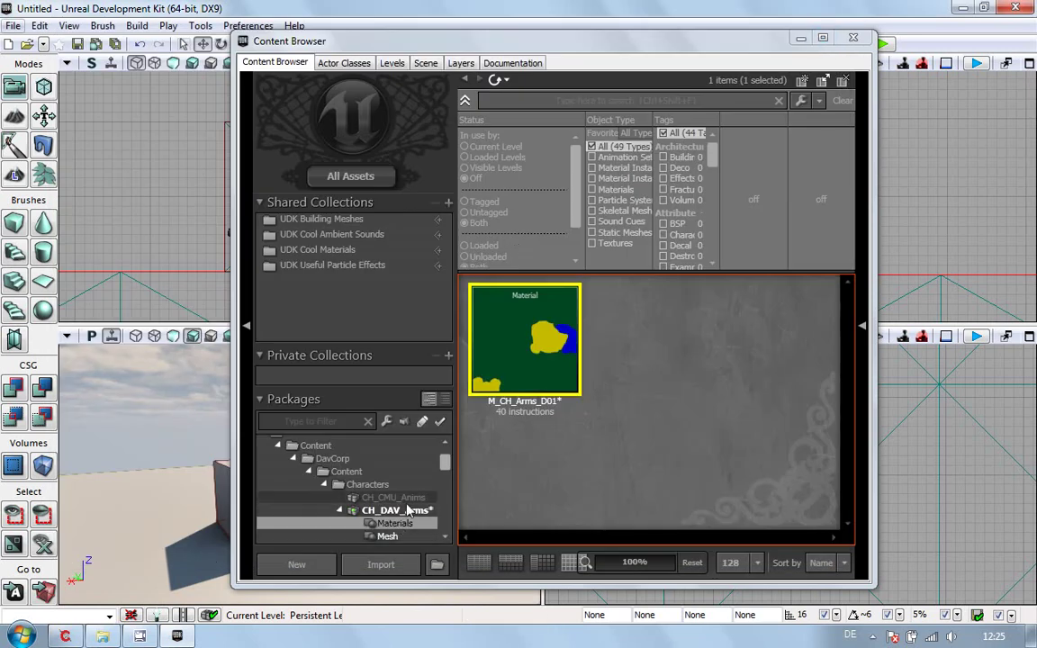
pyautogui.click(407, 510)
pyautogui.rightClick(407, 510)
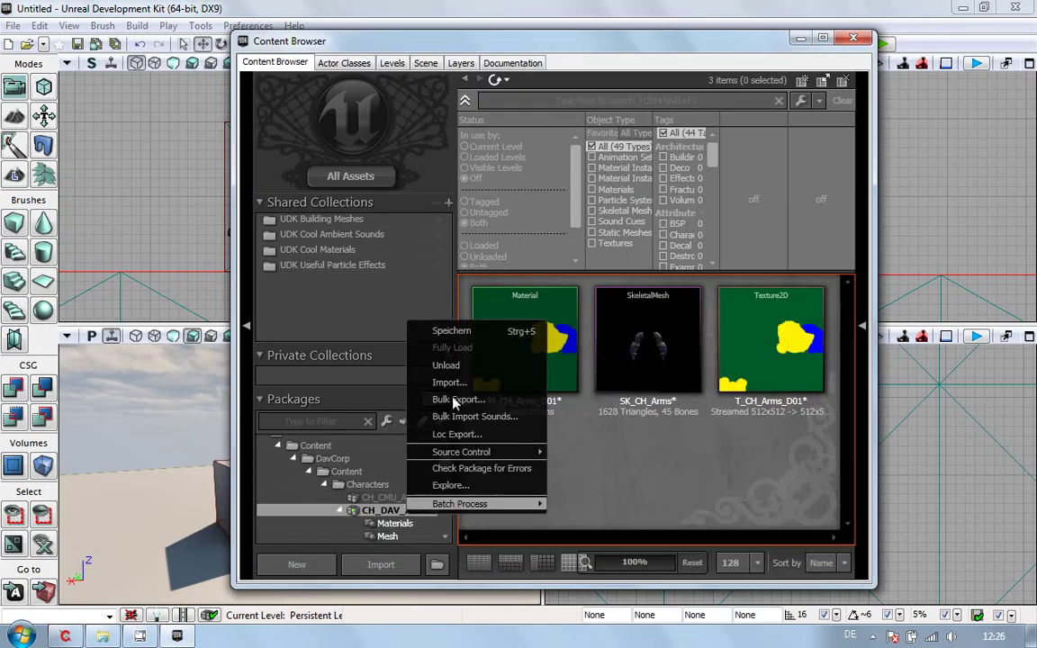
pyautogui.click(450, 331)
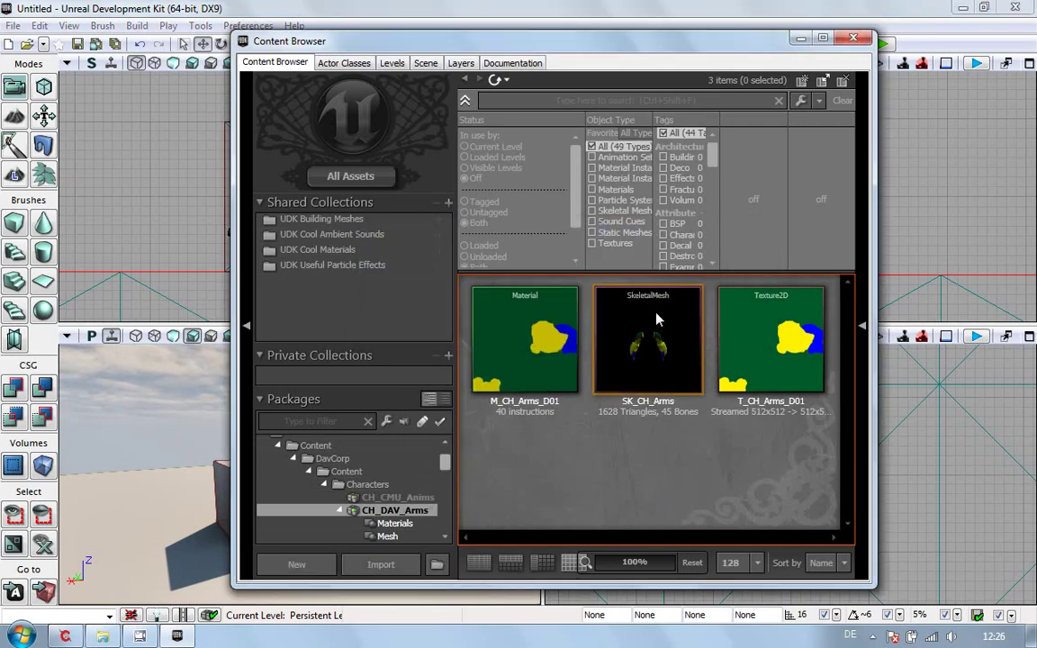
# - Show the assets of the WP_DAV_Shock package from the Weapons folder in the Content Browser
pyautogui.moveTo(644, 373)
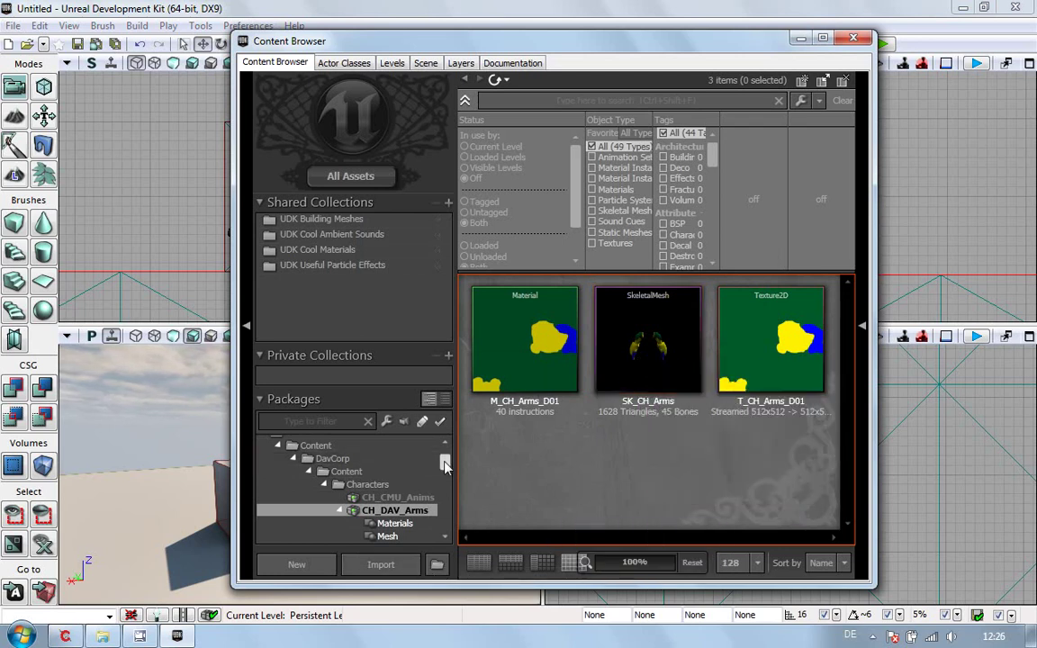
pyautogui.moveTo(442, 462)
pyautogui.mouseDown()
pyautogui.moveTo(444, 491)
pyautogui.moveTo(443, 468)
pyautogui.mouseUp()
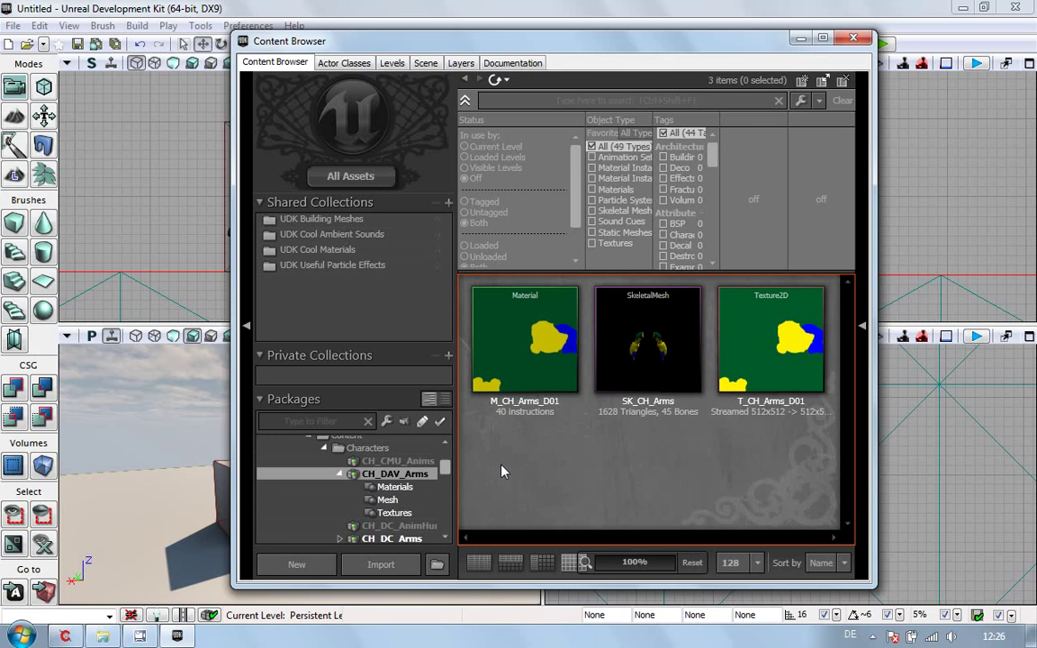
pyautogui.moveTo(446, 475); pyautogui.dragTo(441, 504)
pyautogui.scroll(-3, 441, 504)
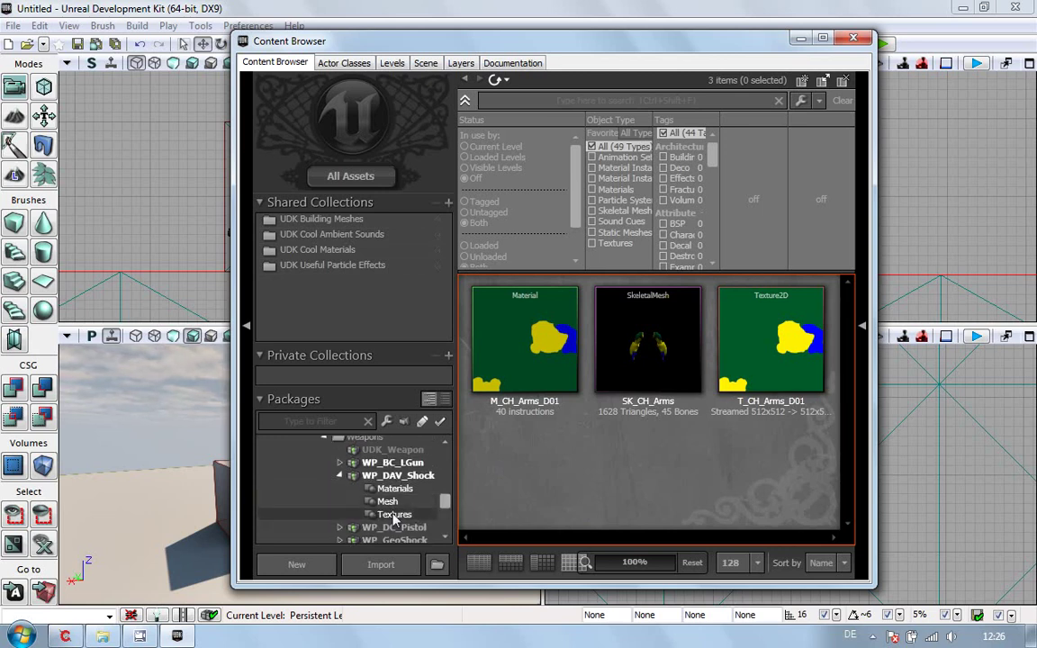
pyautogui.click(369, 477)
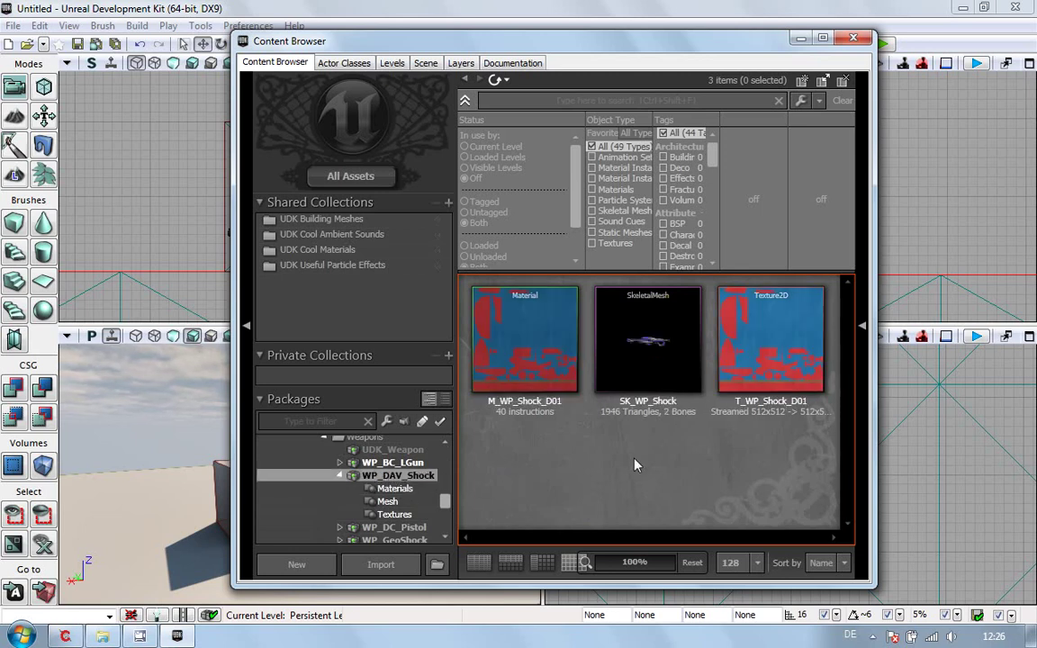
# - Create a new AnimSet from the SK_WP_Shock mesh in WP_DAV_Shock with the grouping Anims and the name K_WP_Shock_Base
pyautogui.moveTo(656, 345)
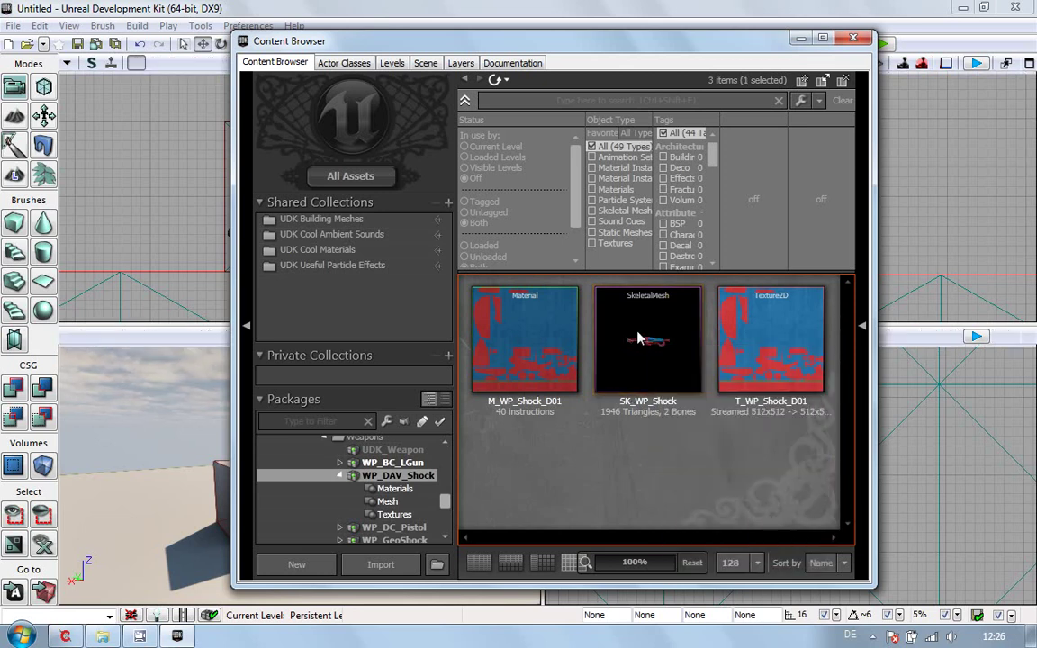
pyautogui.rightClick(636, 339)
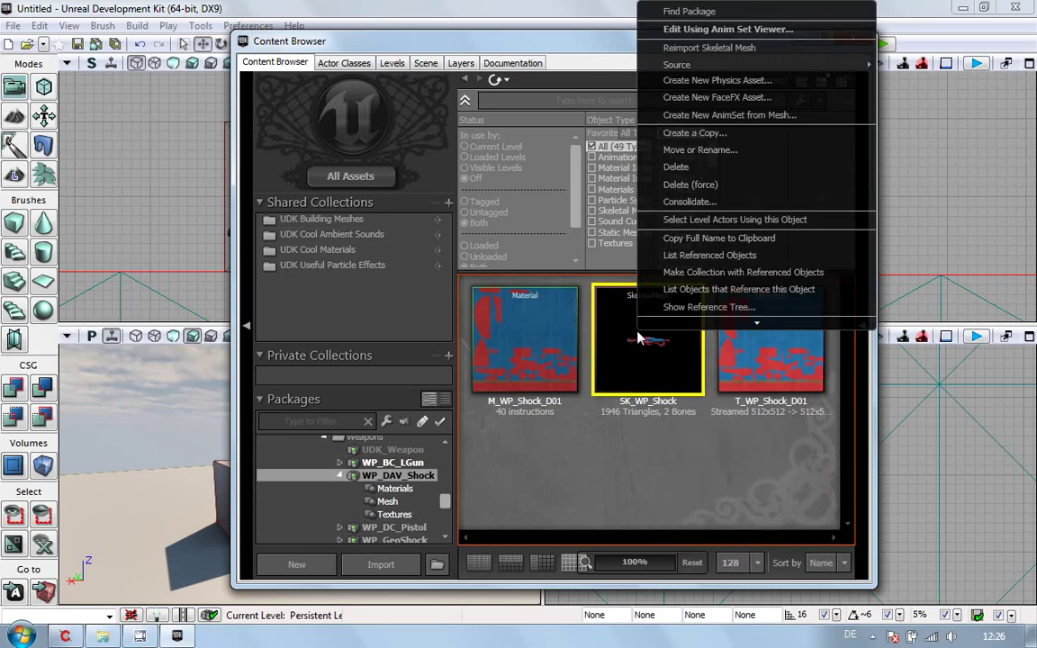
pyautogui.click(766, 101)
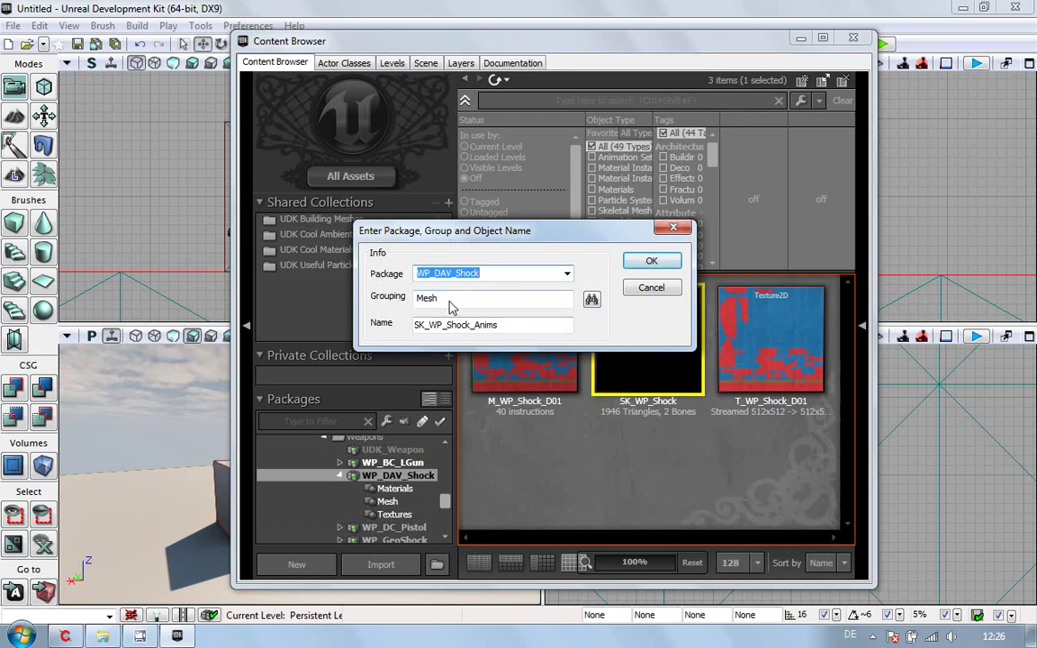
pyautogui.press('Tab')
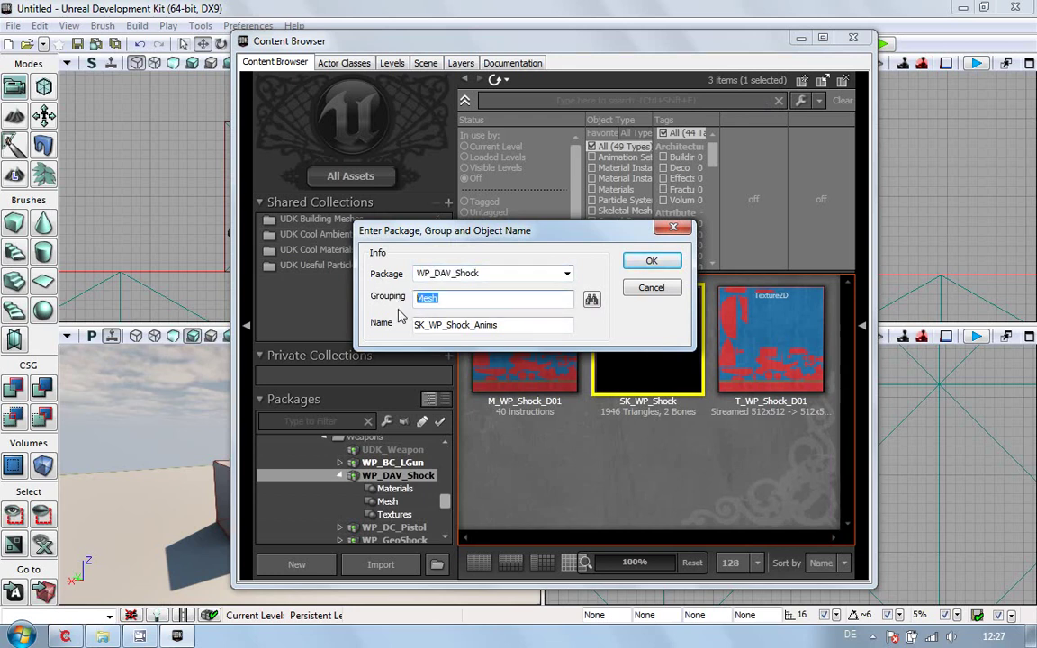
pyautogui.write('An')
pyautogui.click(536, 328)
pyautogui.press('BackSpace')
pyautogui.press('BackSpace')
pyautogui.press('BackSpace')
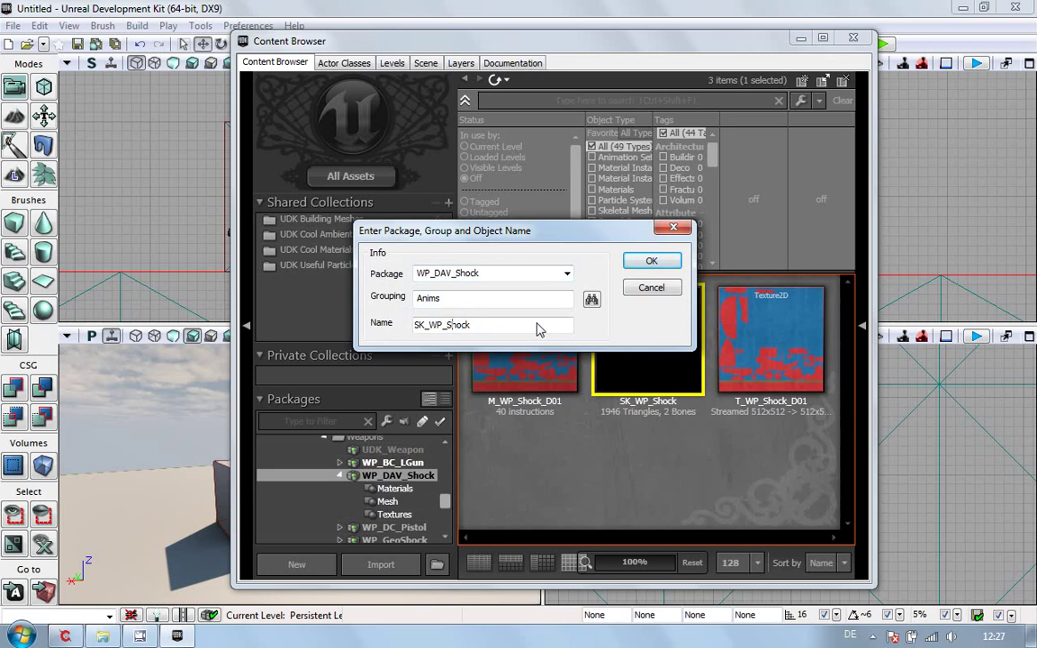
pyautogui.press('Home')
pyautogui.press('Delete')
pyautogui.write('B')
pyautogui.click(652, 261)
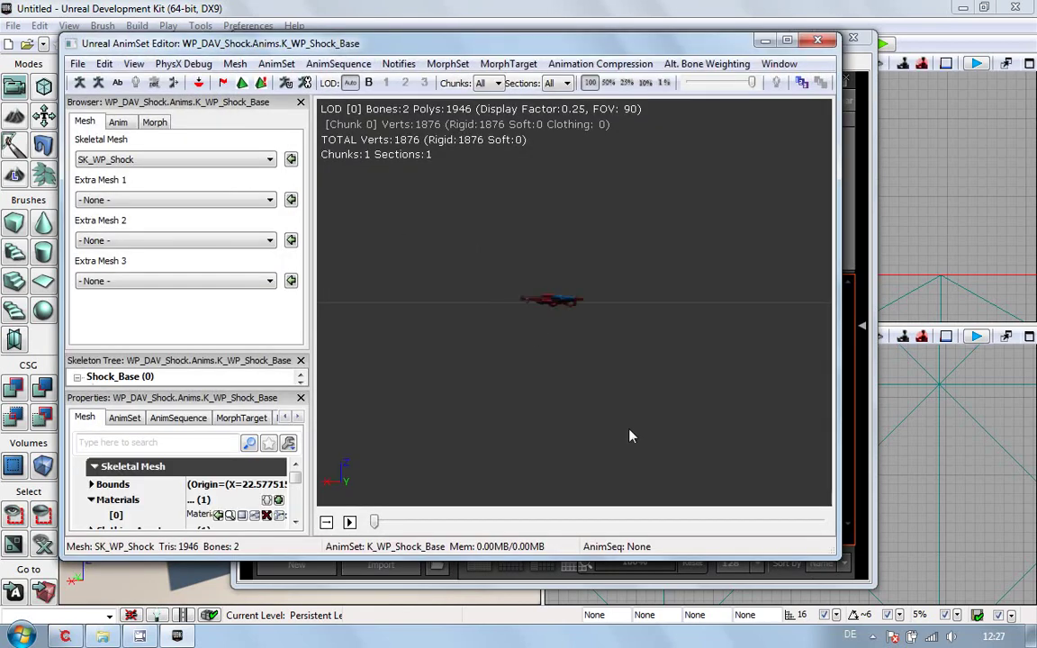
# - Import K_WP_Shock_Anim.PSA from the Warhammer40k/UT3Tutorials/exports folder on drive E into the K_WP_Shock_Base AnimSet
pyautogui.moveTo(630, 437); pyautogui.dragTo(660, 283)
pyautogui.moveTo(465, 385); pyautogui.dragTo(604, 324)
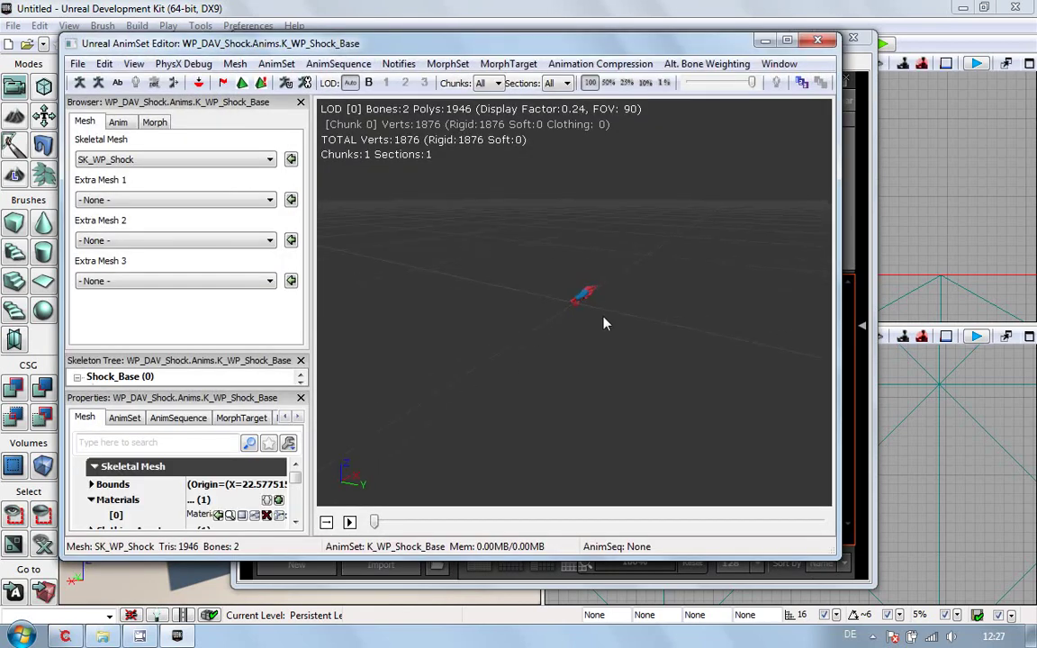
pyautogui.scroll(10, 731, 108)
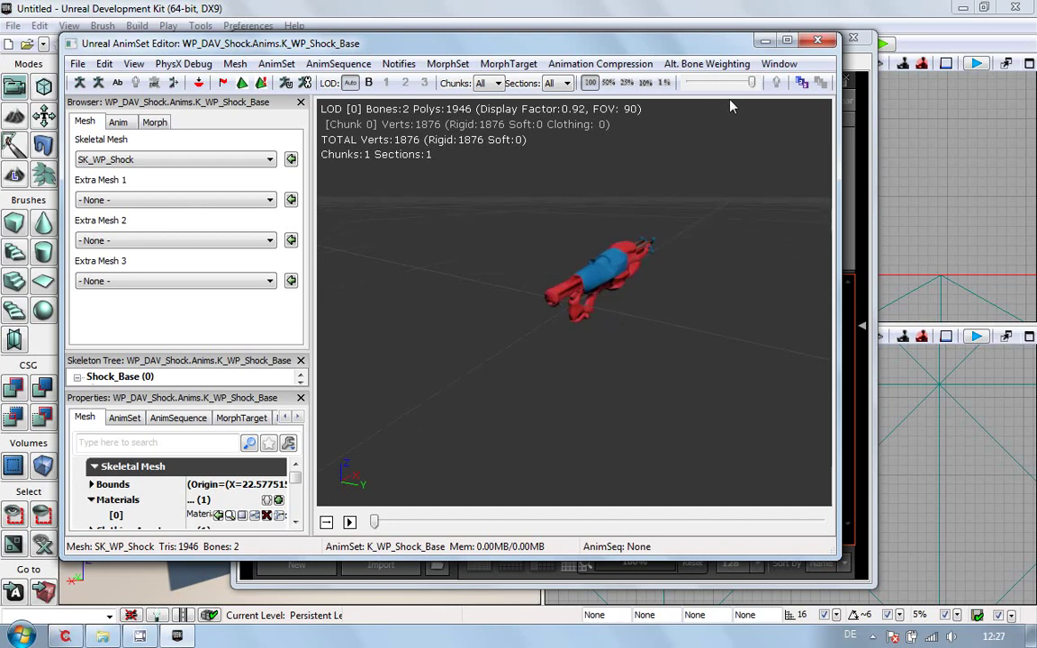
pyautogui.moveTo(734, 108); pyautogui.dragTo(405, 203)
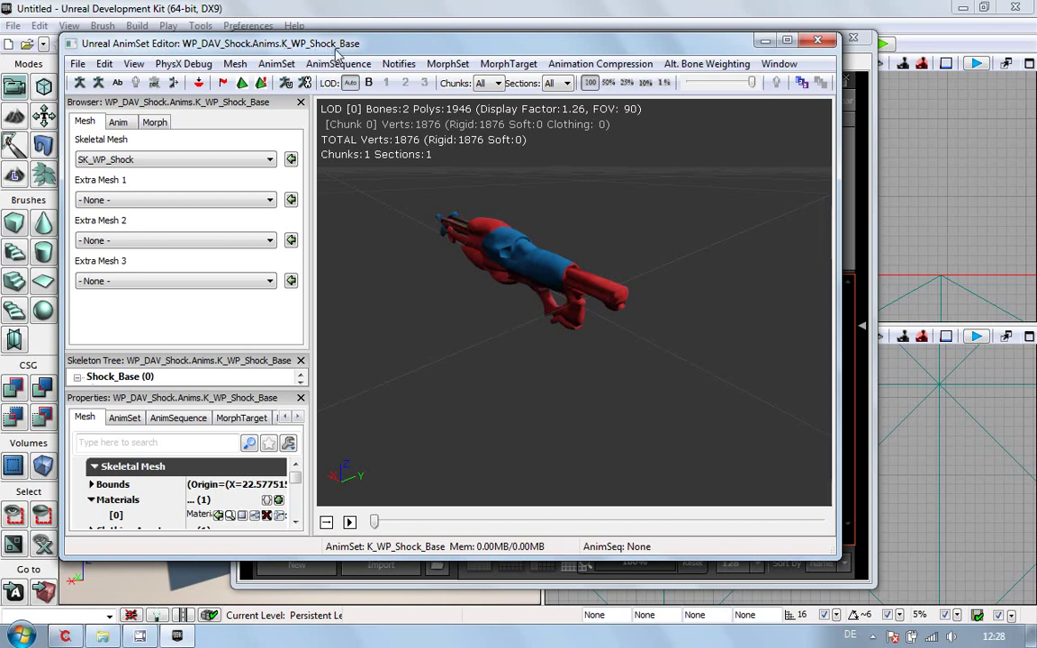
pyautogui.click(78, 65)
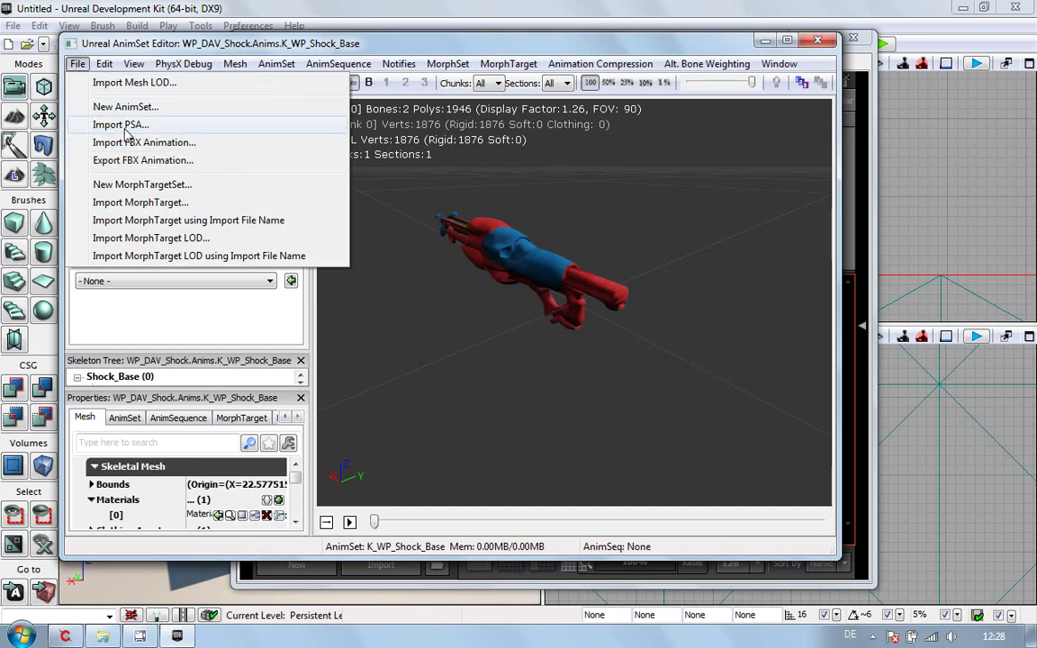
pyautogui.click(125, 128)
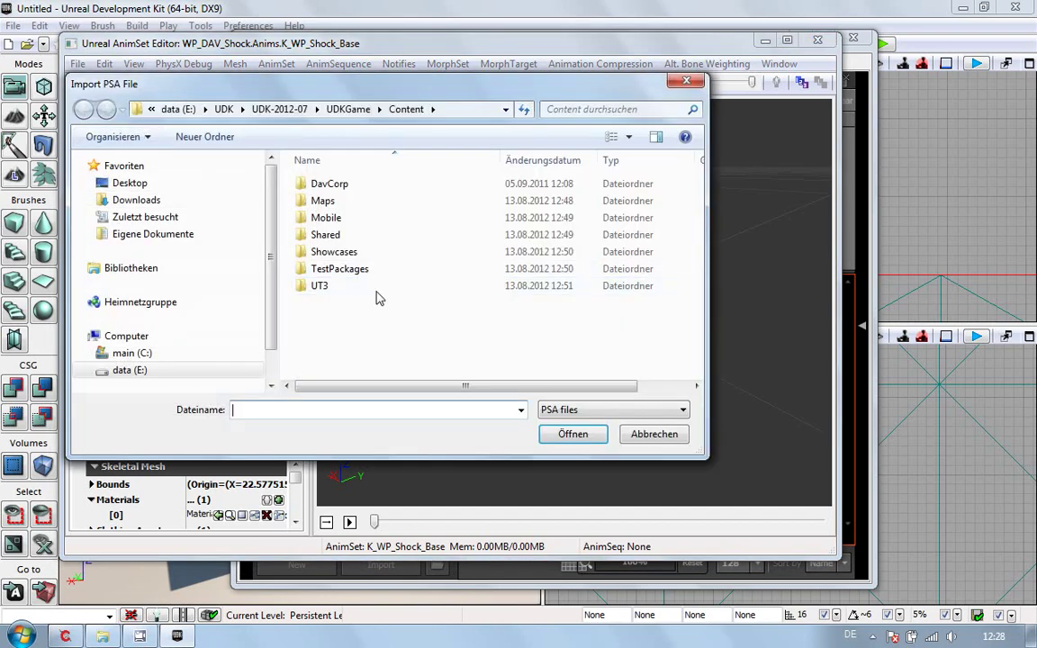
pyautogui.click(173, 109)
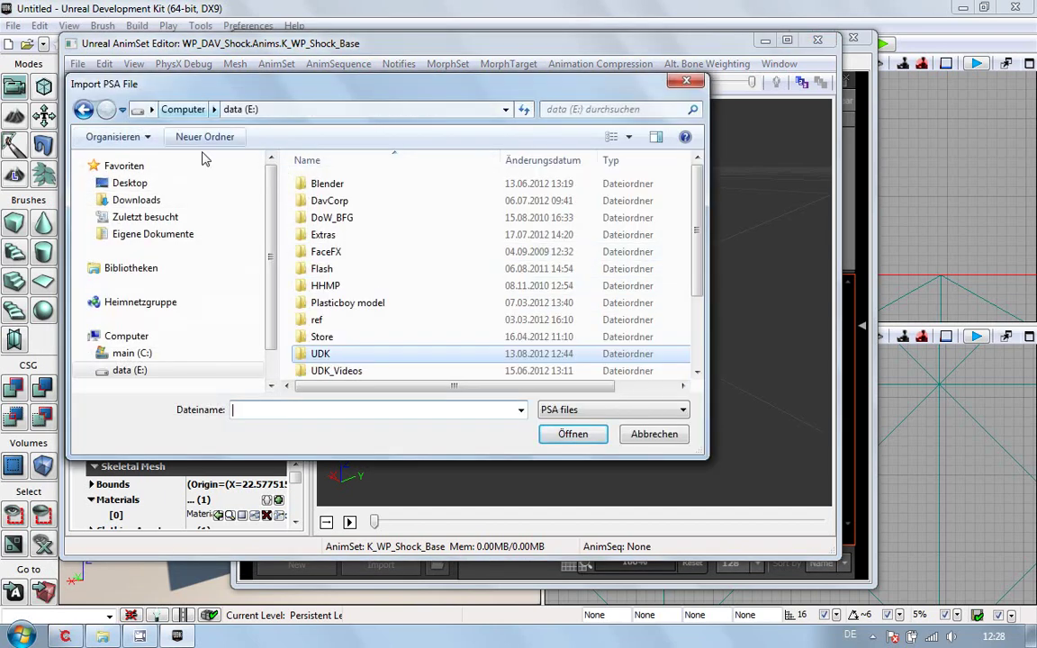
pyautogui.scroll(-2, 630, 252)
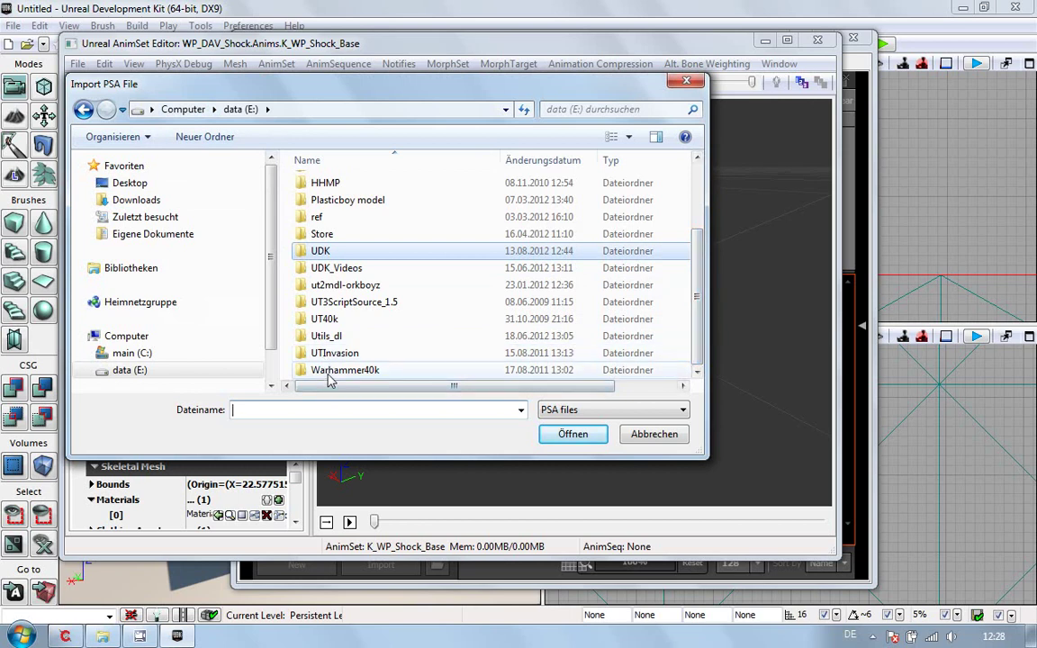
pyautogui.doubleClick(329, 371)
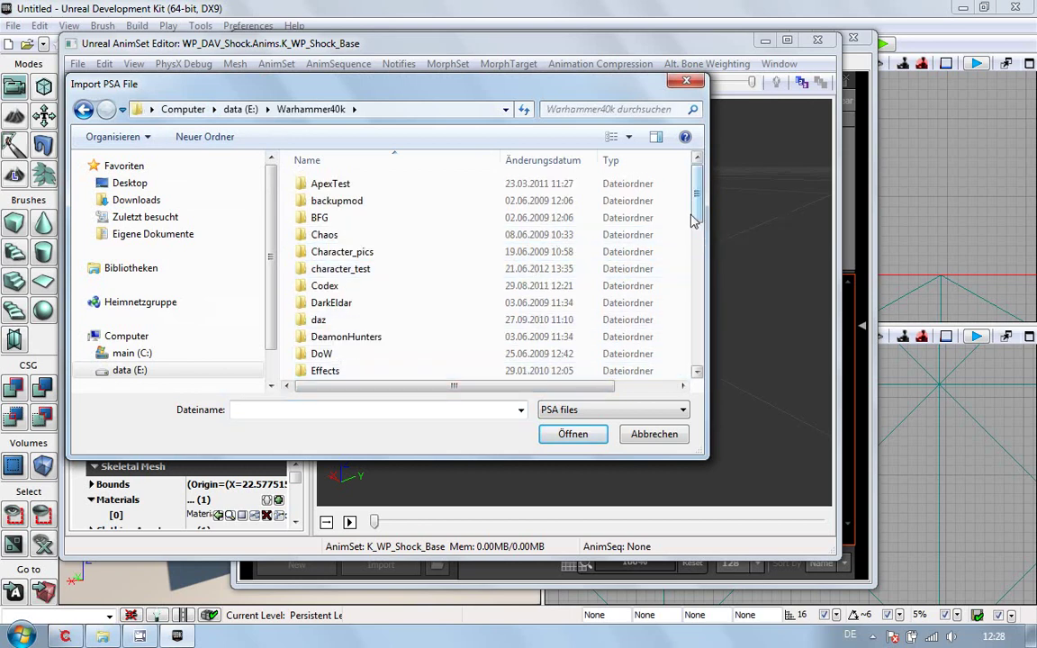
pyautogui.moveTo(694, 220); pyautogui.dragTo(691, 369)
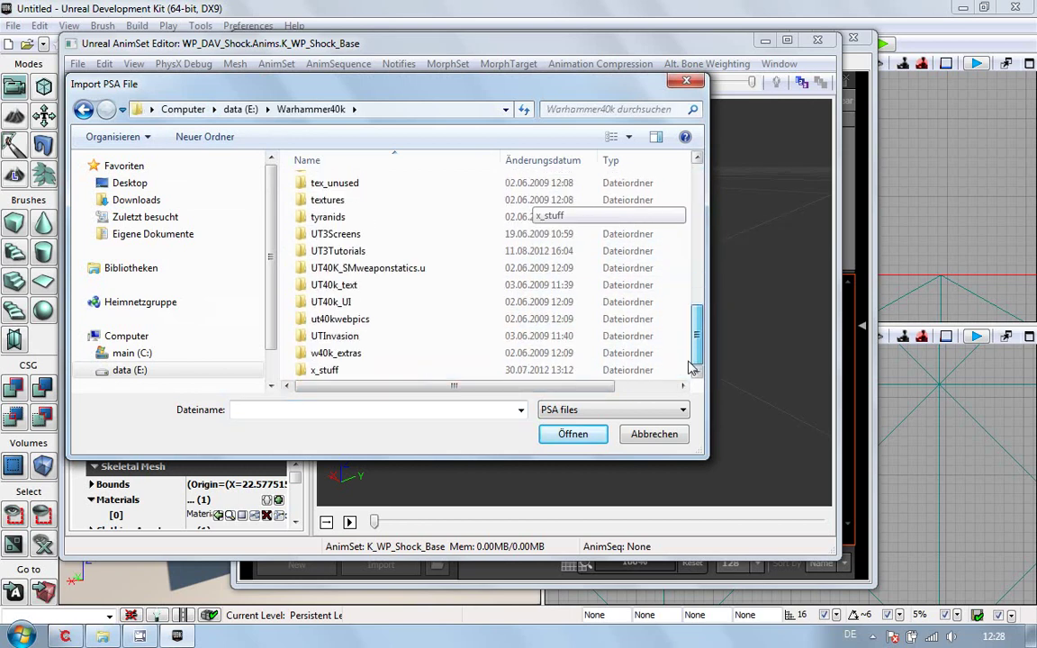
pyautogui.doubleClick(378, 252)
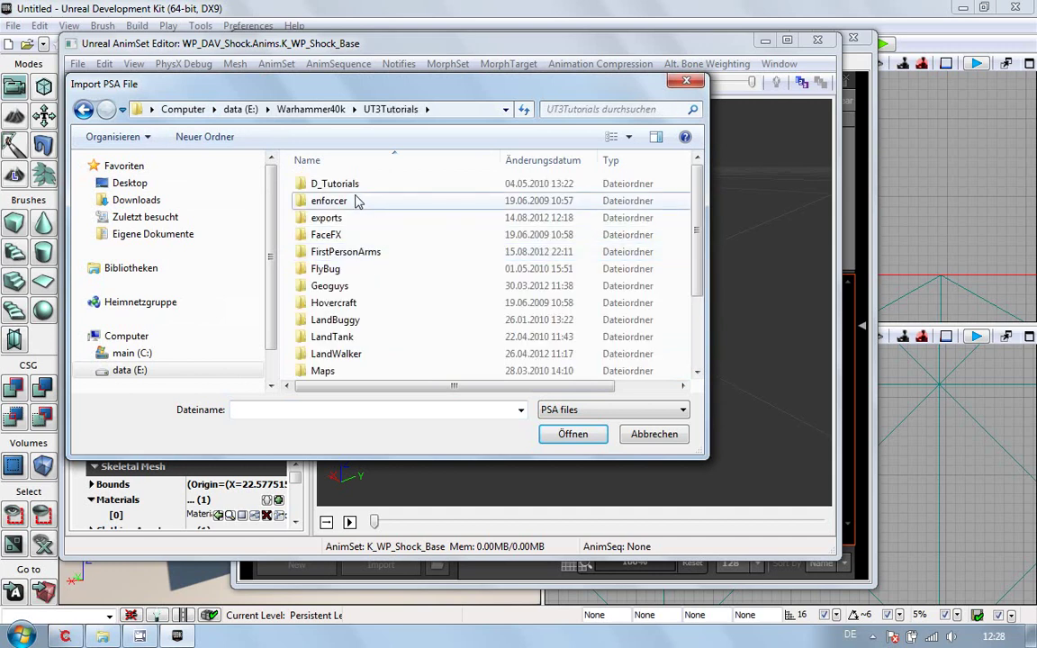
pyautogui.doubleClick(351, 218)
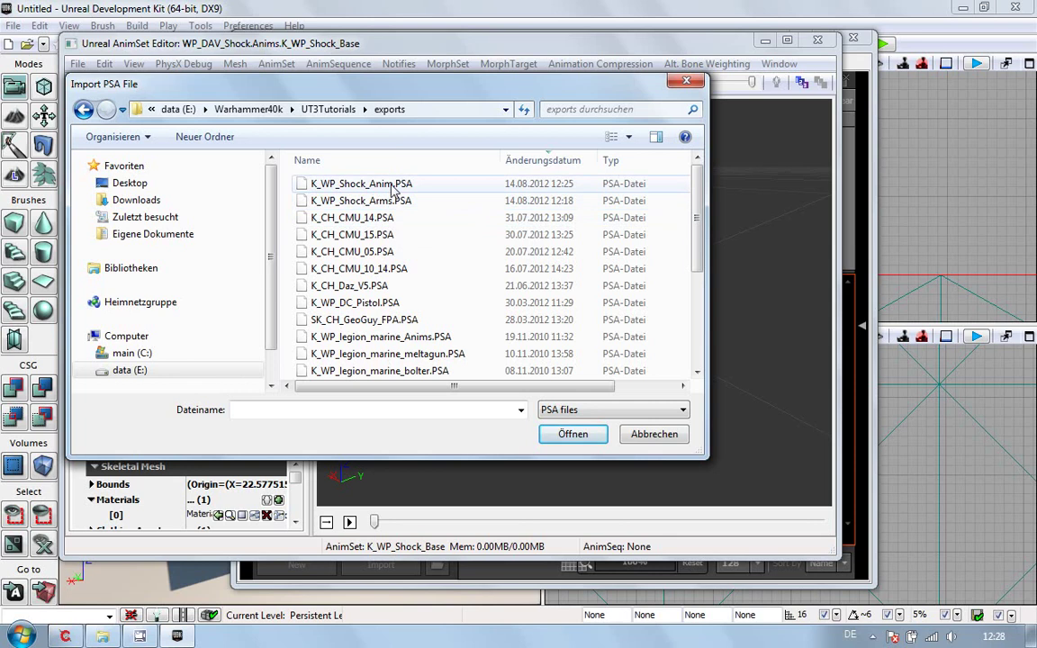
pyautogui.click(357, 182)
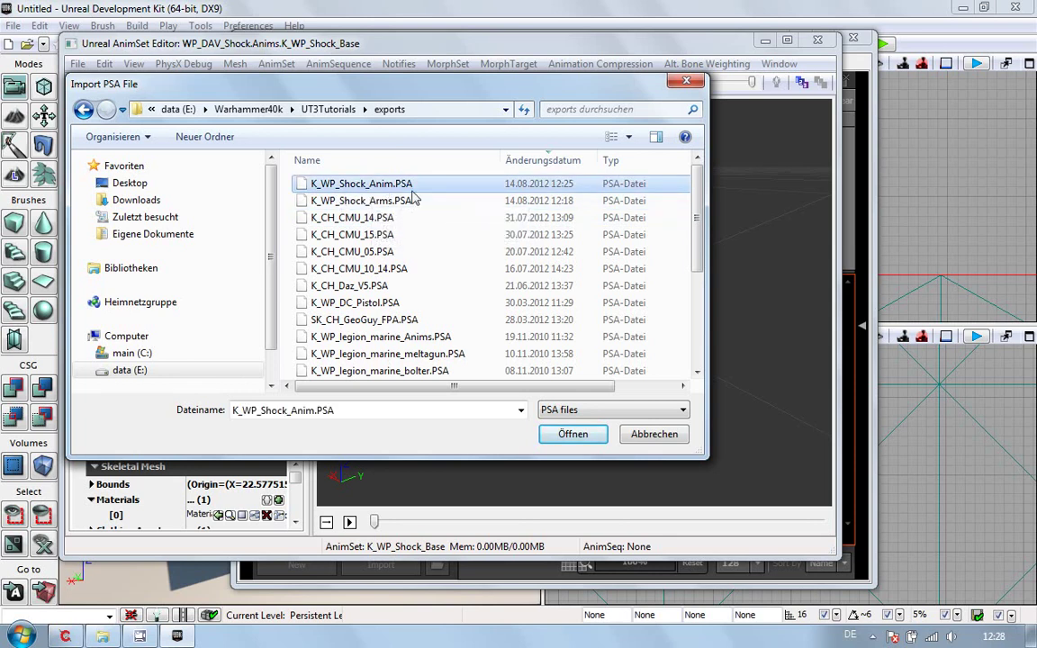
pyautogui.click(573, 435)
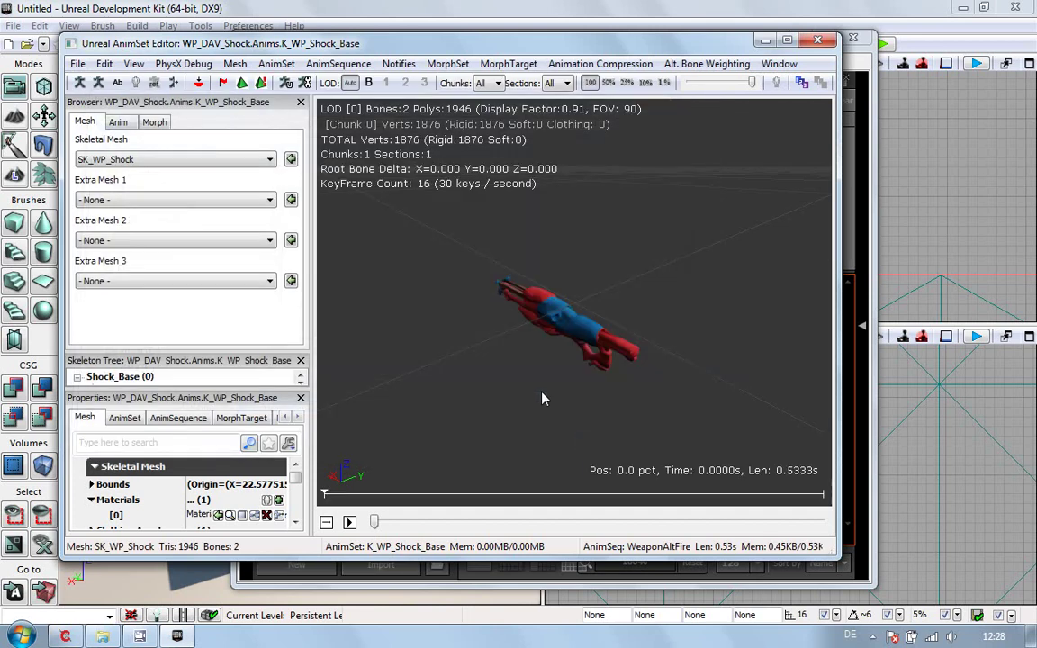
# - Preview the WeaponAltFire and WeaponEquip sequences on the rifle from the side and close the AnimSet Editor
pyautogui.moveTo(536, 387); pyautogui.dragTo(702, 360)
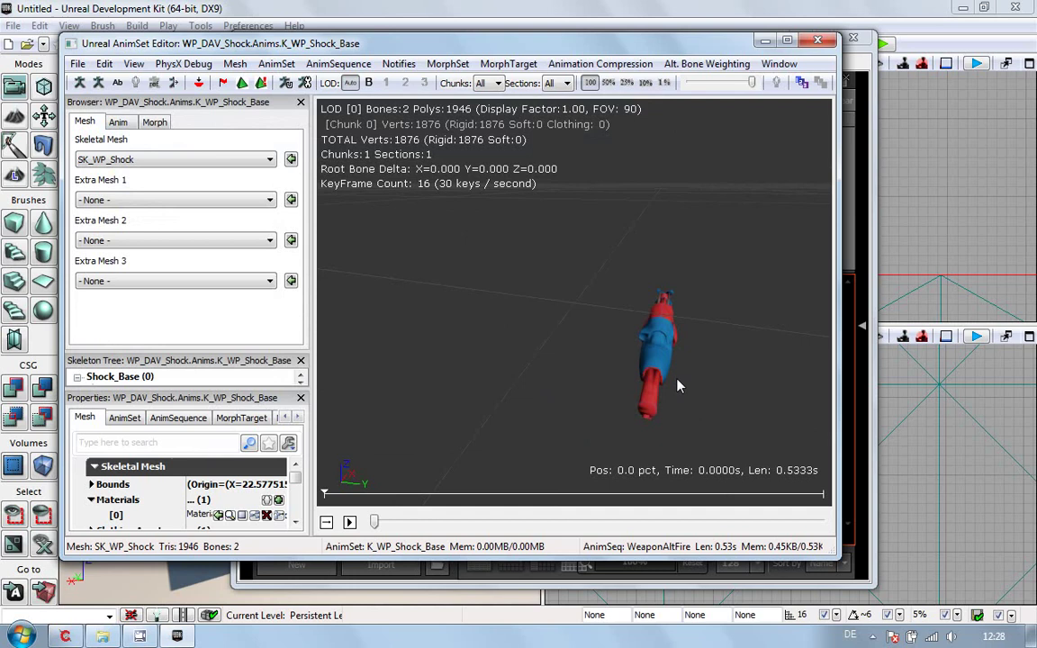
pyautogui.moveTo(670, 397); pyautogui.dragTo(658, 477)
pyautogui.moveTo(668, 384); pyautogui.dragTo(475, 386)
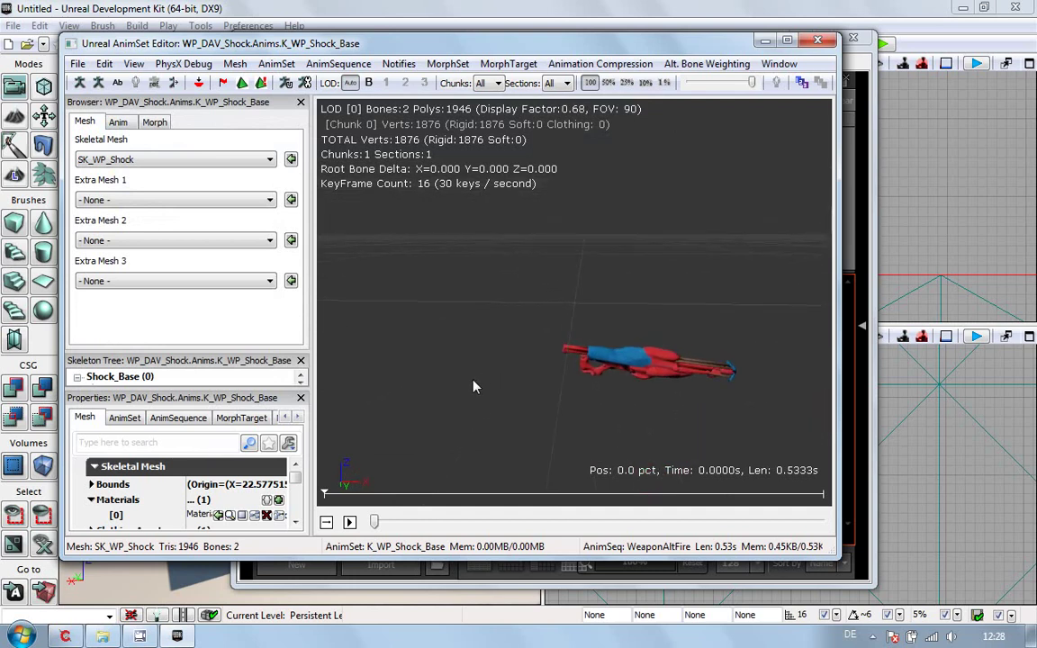
pyautogui.click(115, 121)
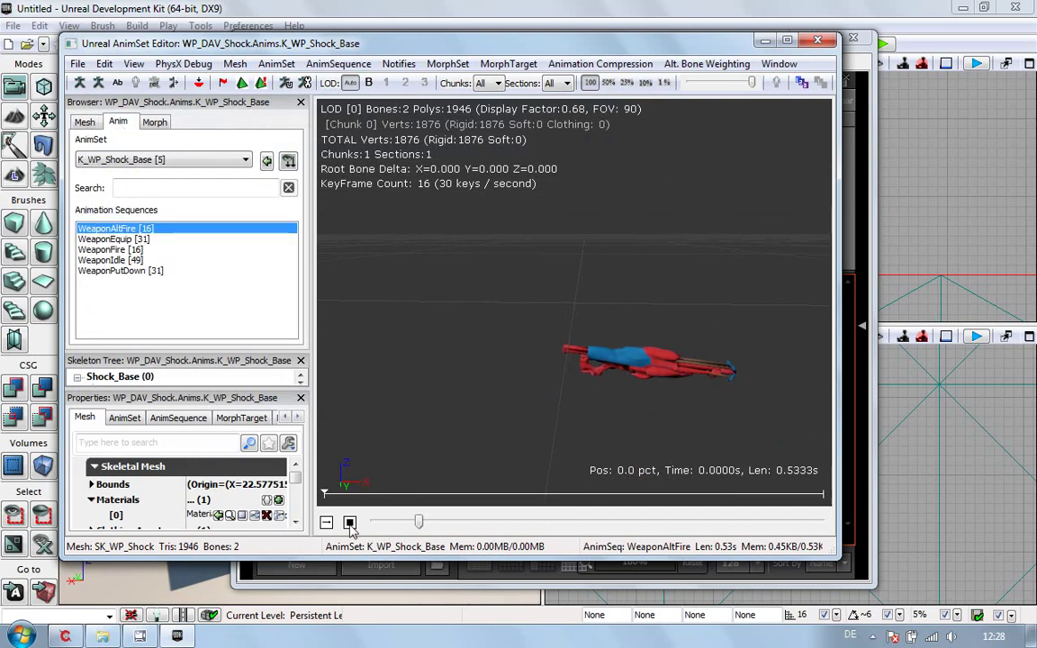
pyautogui.click(350, 523)
pyautogui.click(350, 523)
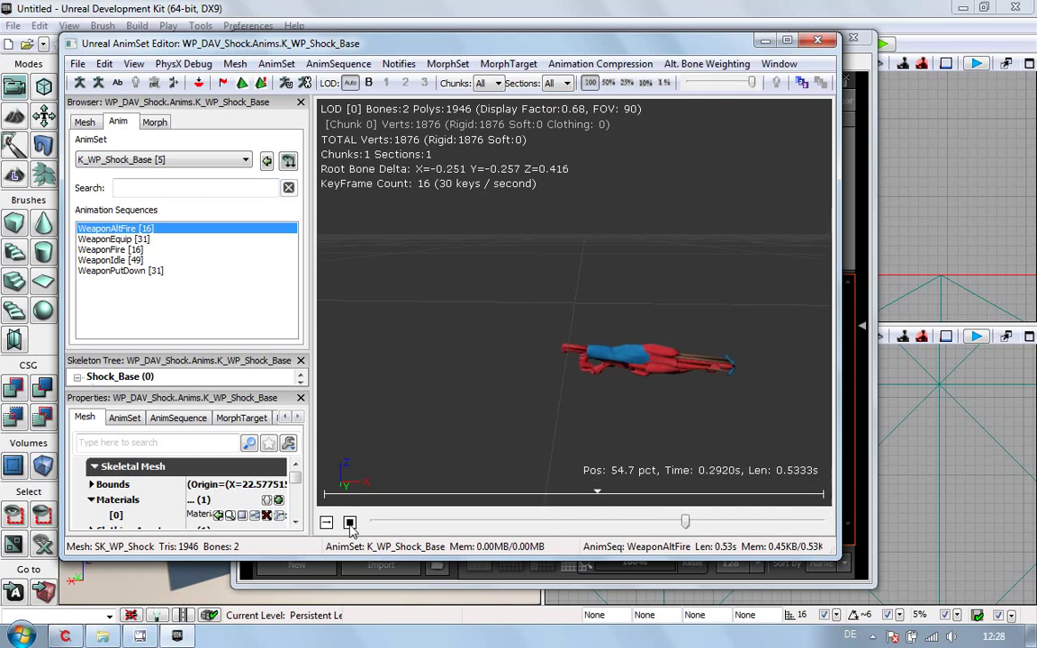
pyautogui.click(112, 238)
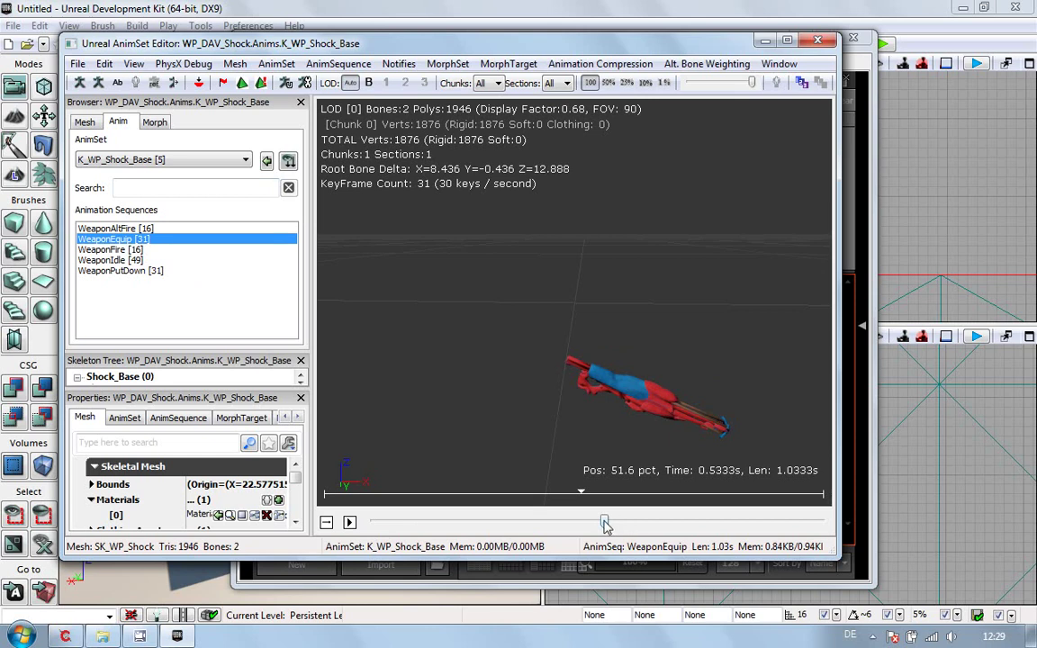
pyautogui.moveTo(604, 523); pyautogui.dragTo(374, 523)
pyautogui.click(351, 523)
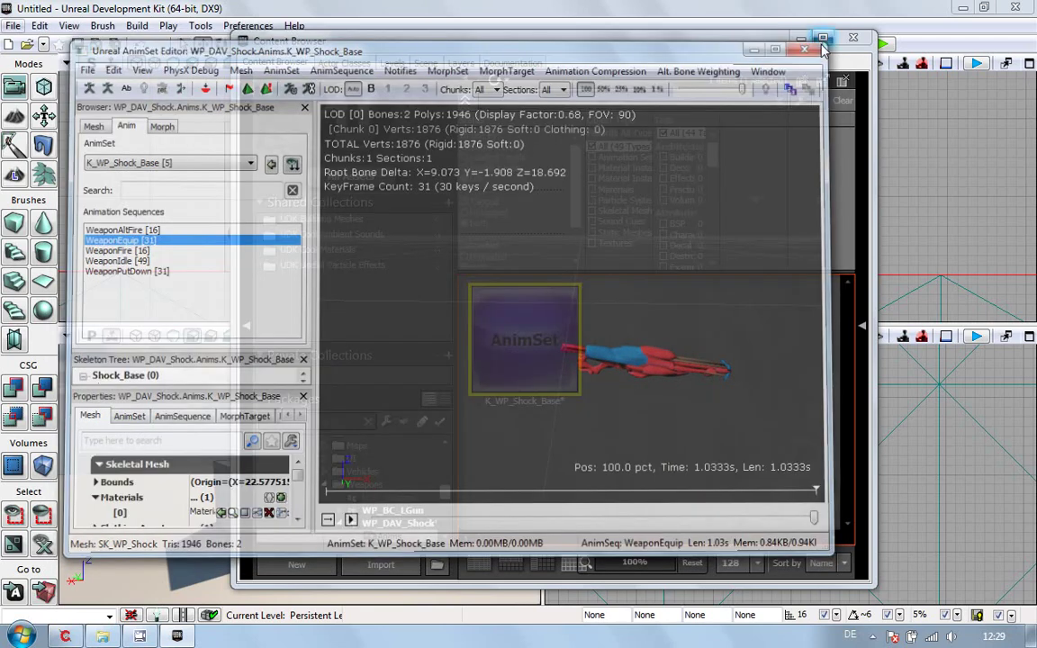
pyautogui.click(818, 39)
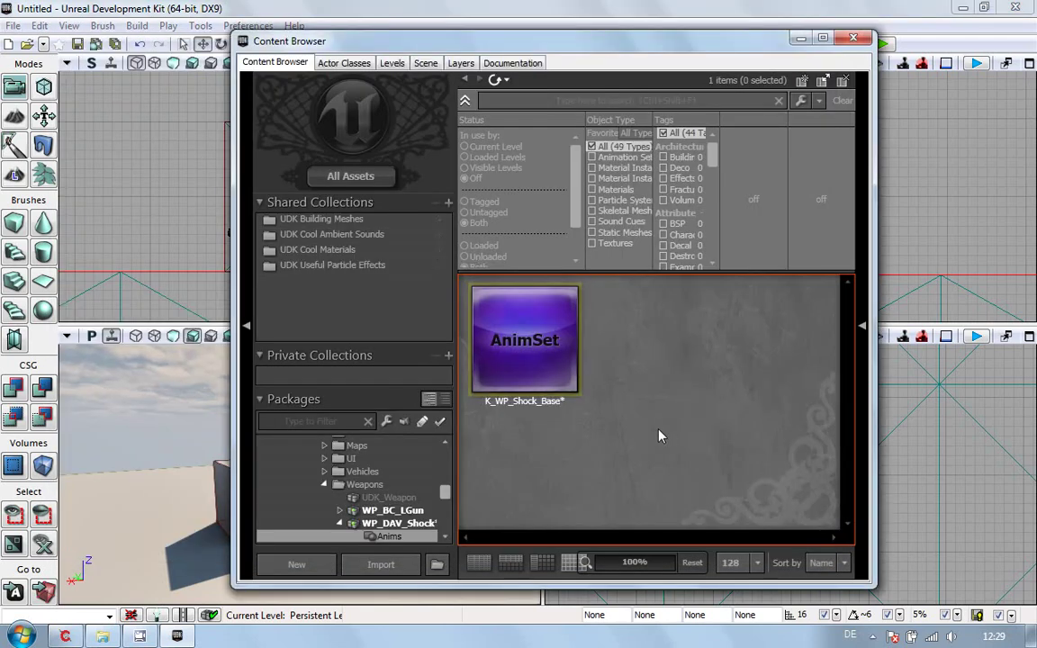
# - Save the WP_DAV_Shock package
pyautogui.click(396, 522)
pyautogui.rightClick(401, 525)
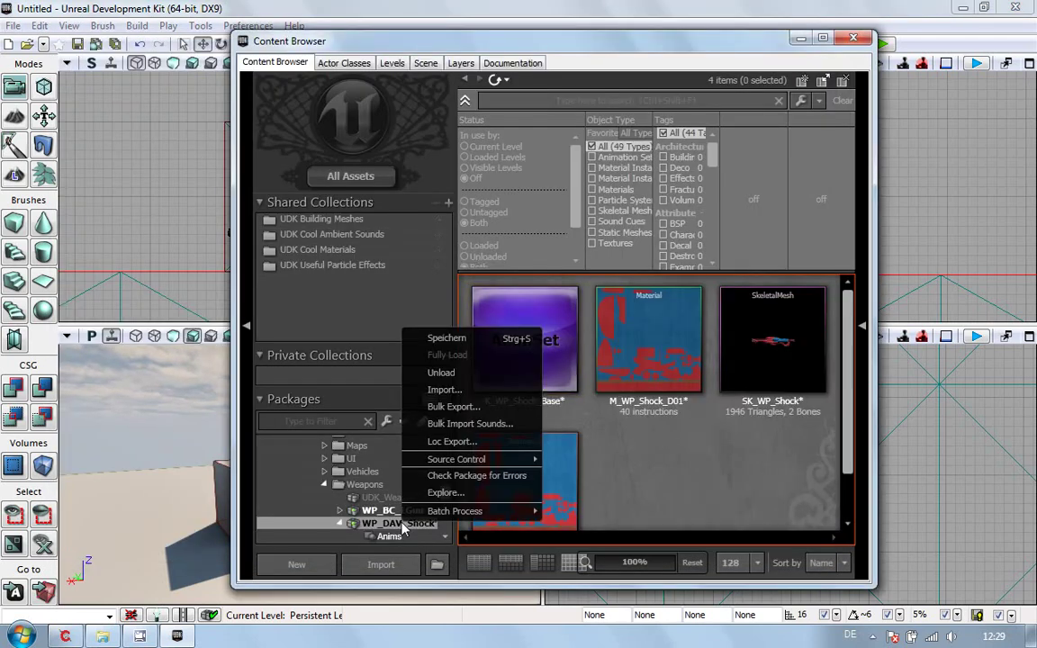
pyautogui.click(441, 337)
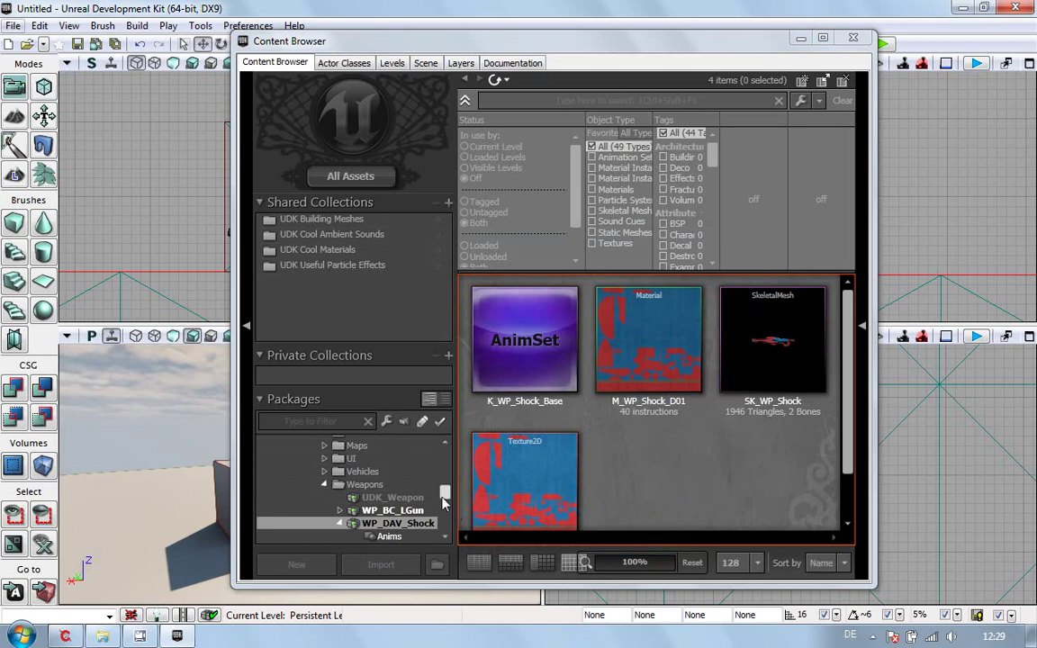
# - Start a new AnimSet from the SK_CH_Arms mesh in CH_DAV_Arms, with the package WP_DAV_Shock and the grouping Anims
pyautogui.moveTo(444, 501); pyautogui.dragTo(443, 477)
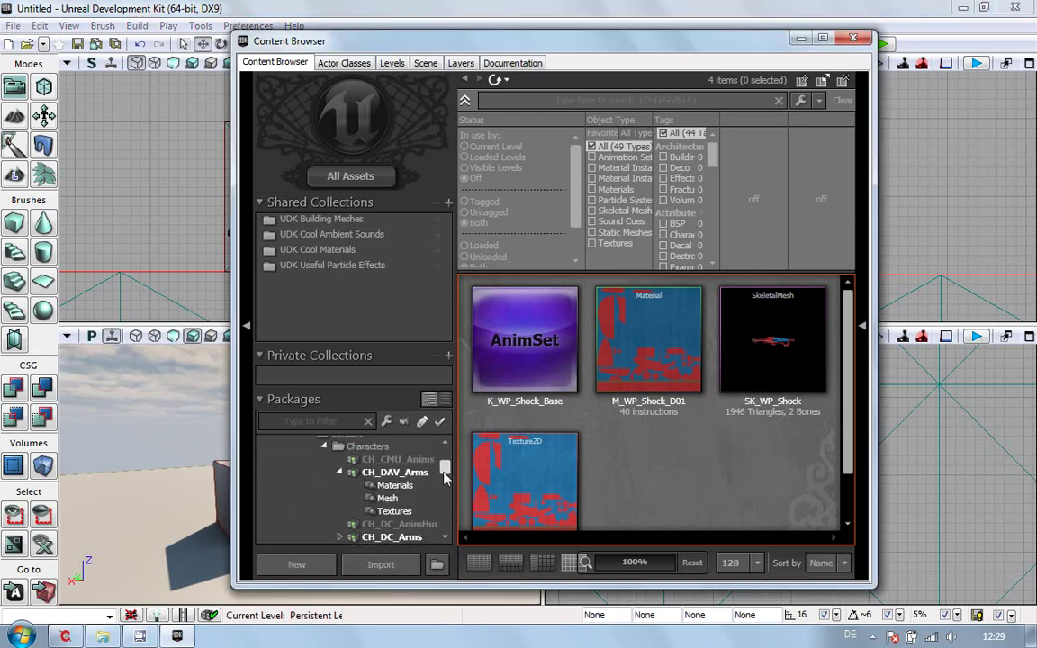
pyautogui.click(389, 498)
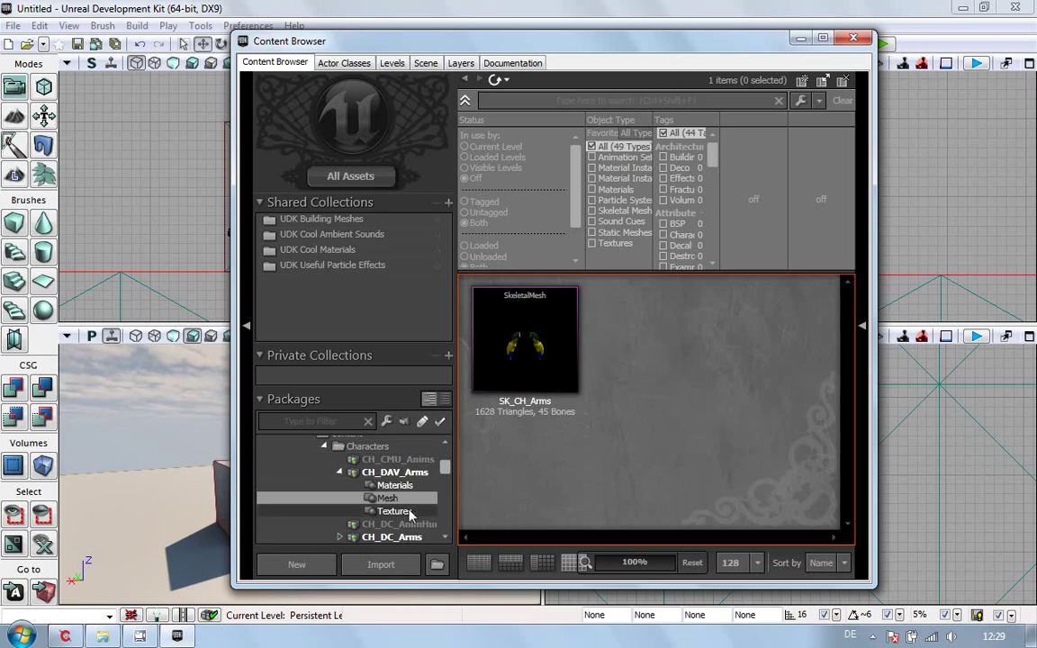
pyautogui.moveTo(530, 337)
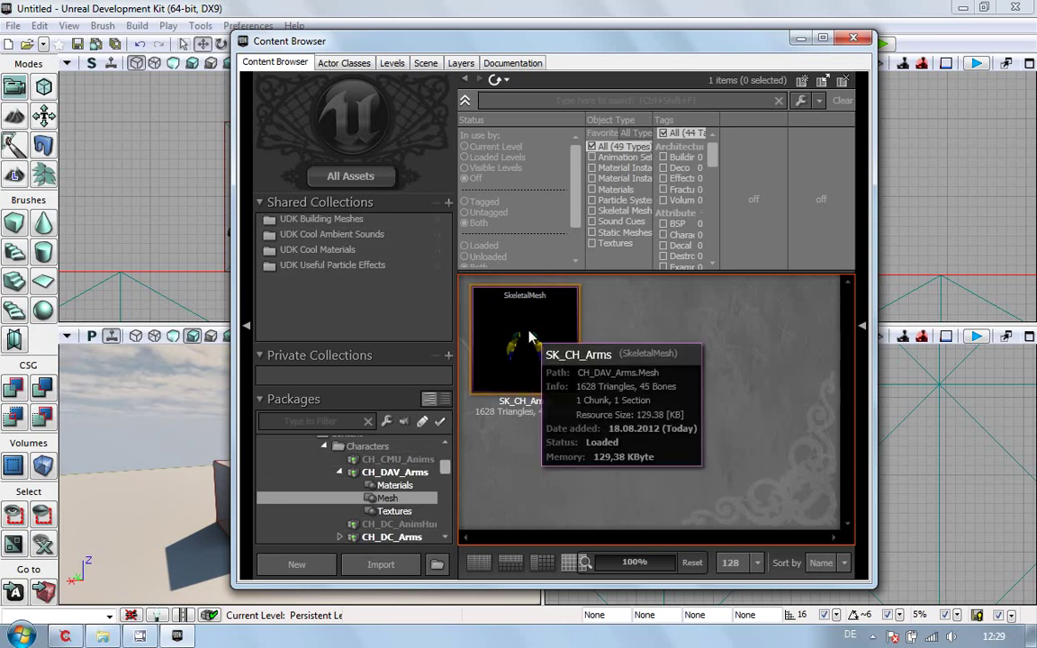
pyautogui.rightClick(530, 337)
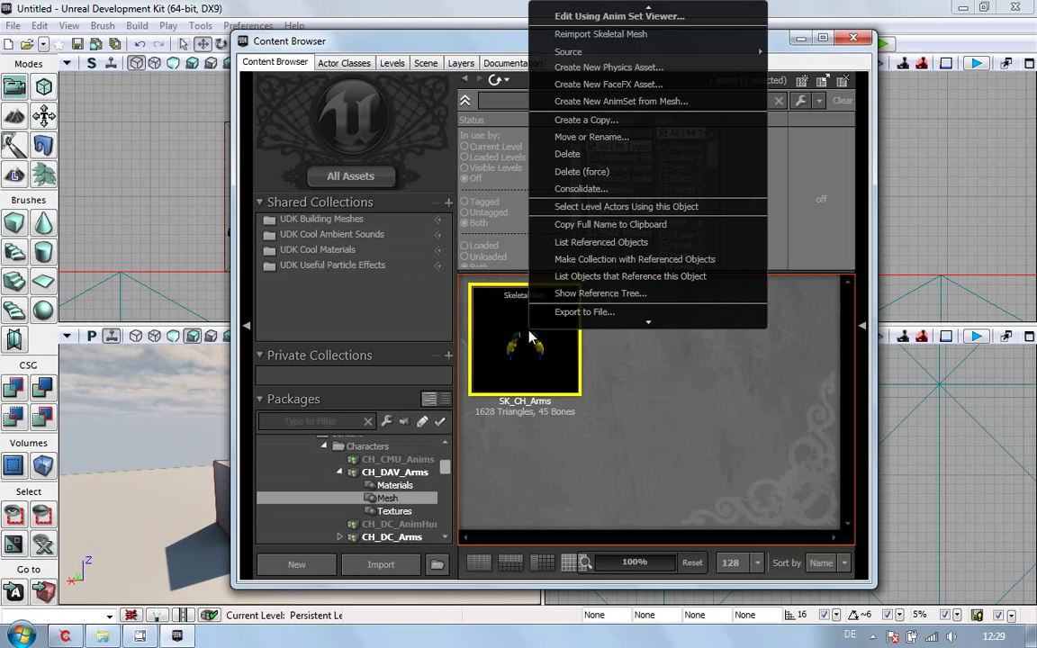
pyautogui.scroll(-1, 531, 342)
pyautogui.scroll(-1, 531, 351)
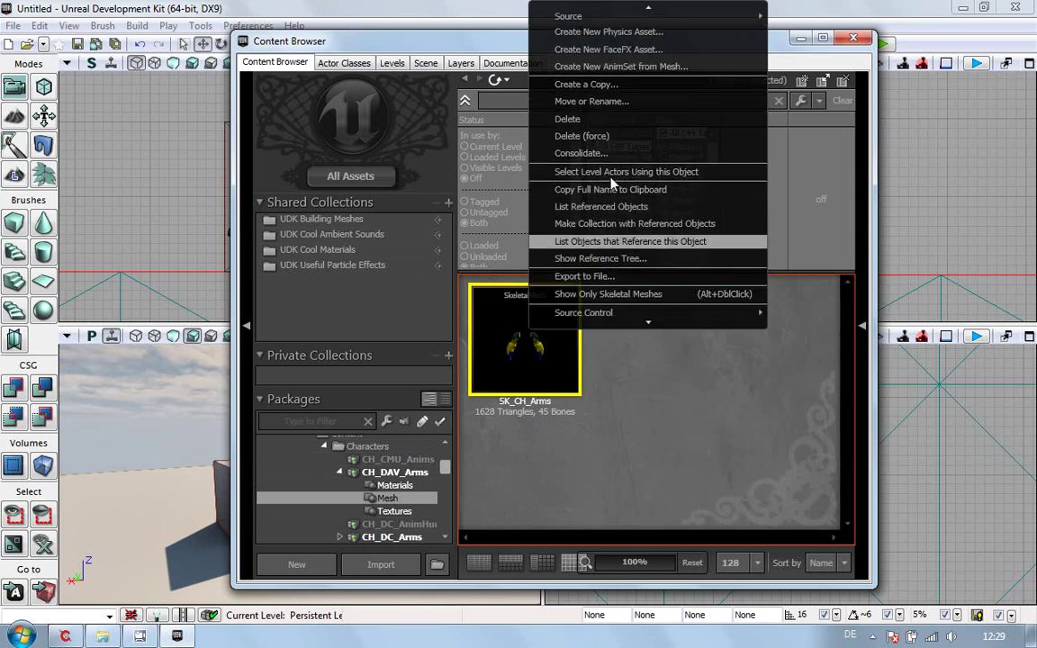
pyautogui.click(649, 67)
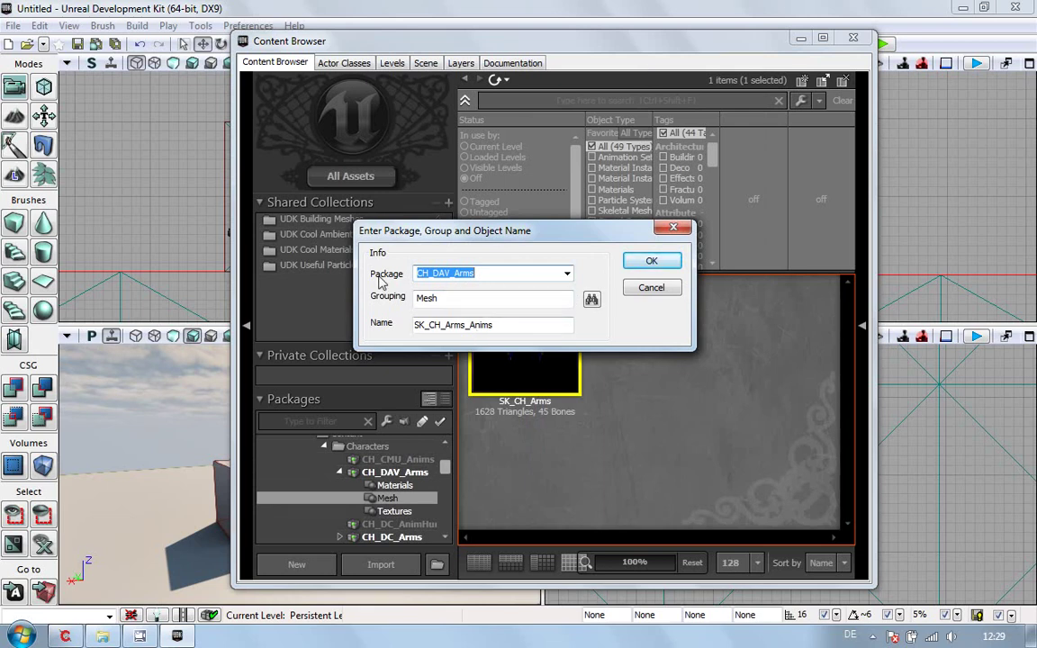
pyautogui.click(568, 275)
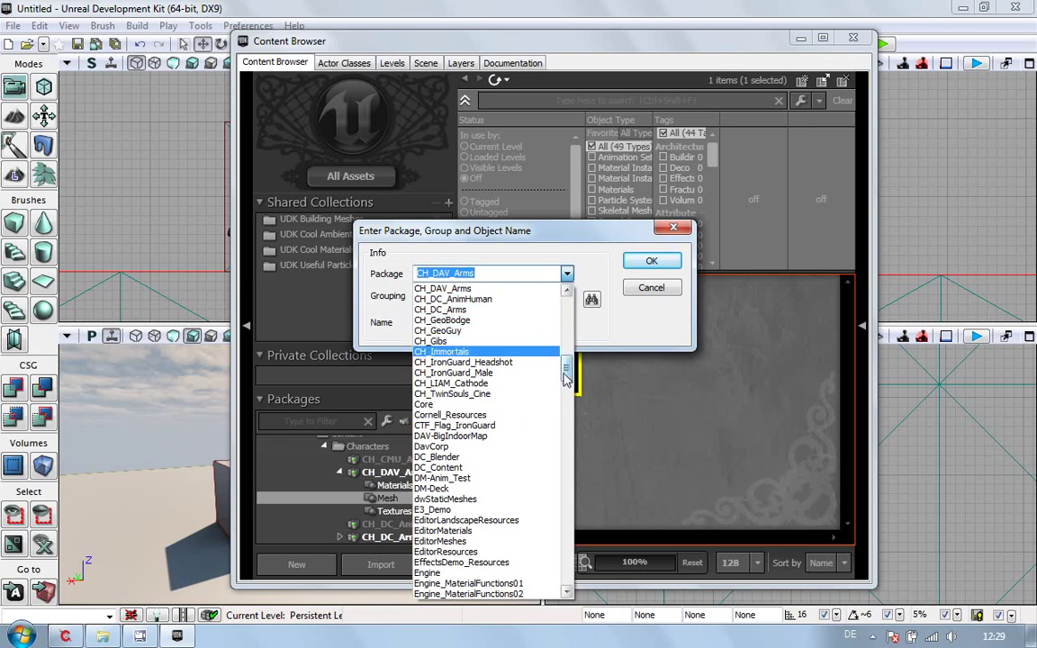
pyautogui.moveTo(566, 379); pyautogui.dragTo(573, 589)
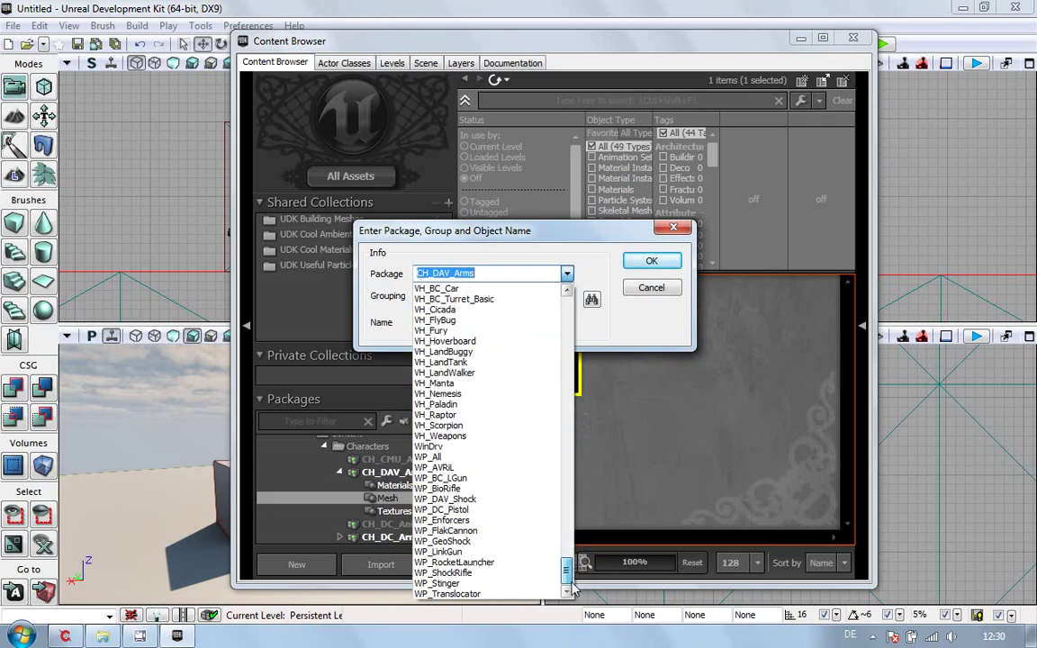
pyautogui.click(445, 499)
pyautogui.press('Tab')
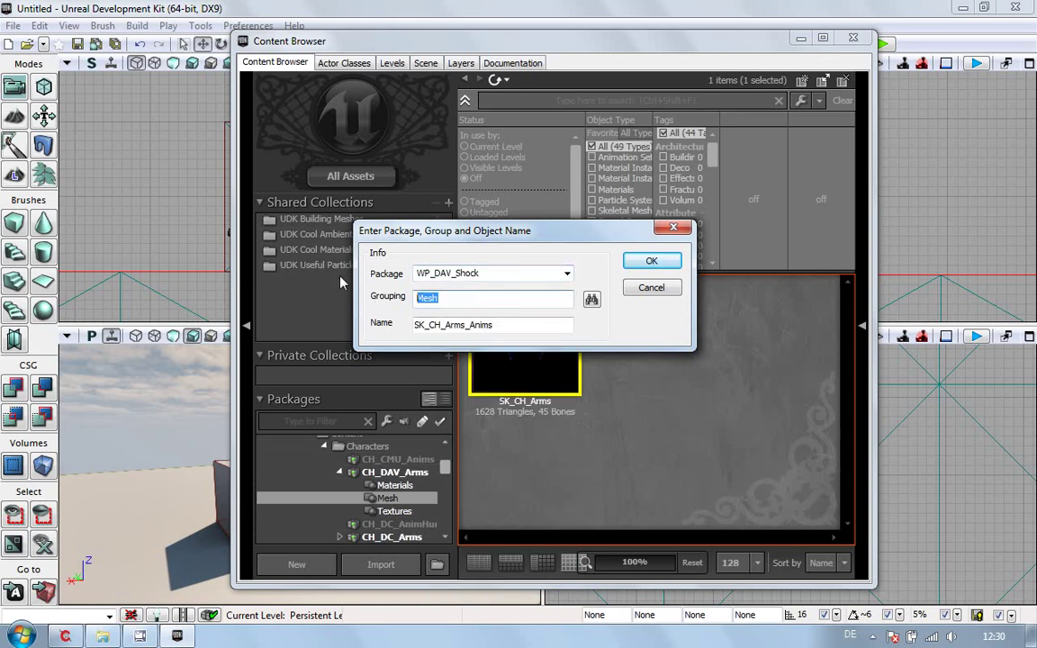
pyautogui.write('Anims')
# - Name the new AnimSet K_WP_Shock_Arms and create it
pyautogui.doubleClick(514, 330)
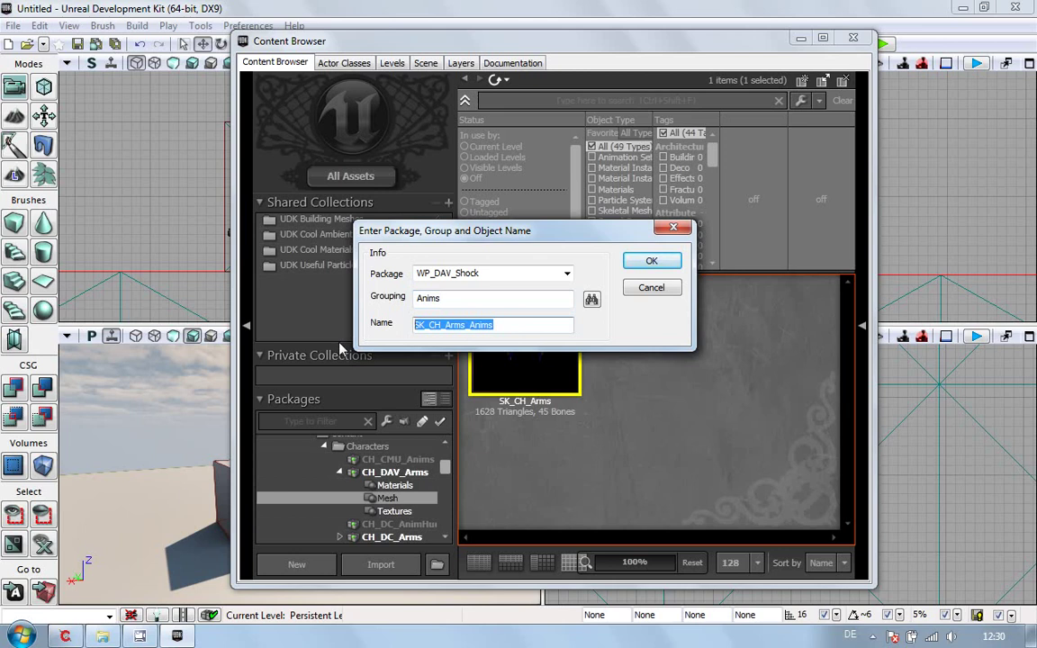
pyautogui.write('K_')
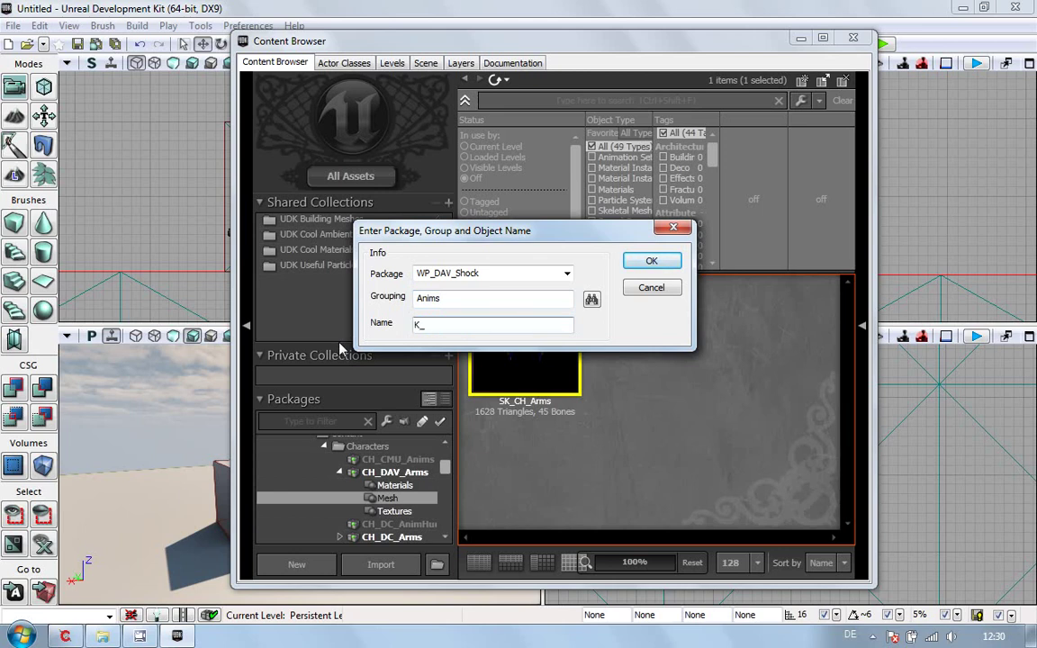
pyautogui.write('WP_S')
pyautogui.write('ock')
pyautogui.press('Left')
pyautogui.press('Left')
pyautogui.press('Left')
pyautogui.write('h')
pyautogui.press('Right')
pyautogui.press('Right')
pyautogui.press('Right')
pyautogui.write('_arms')
pyautogui.press('BackSpace')
pyautogui.write('A')
pyautogui.click(651, 262)
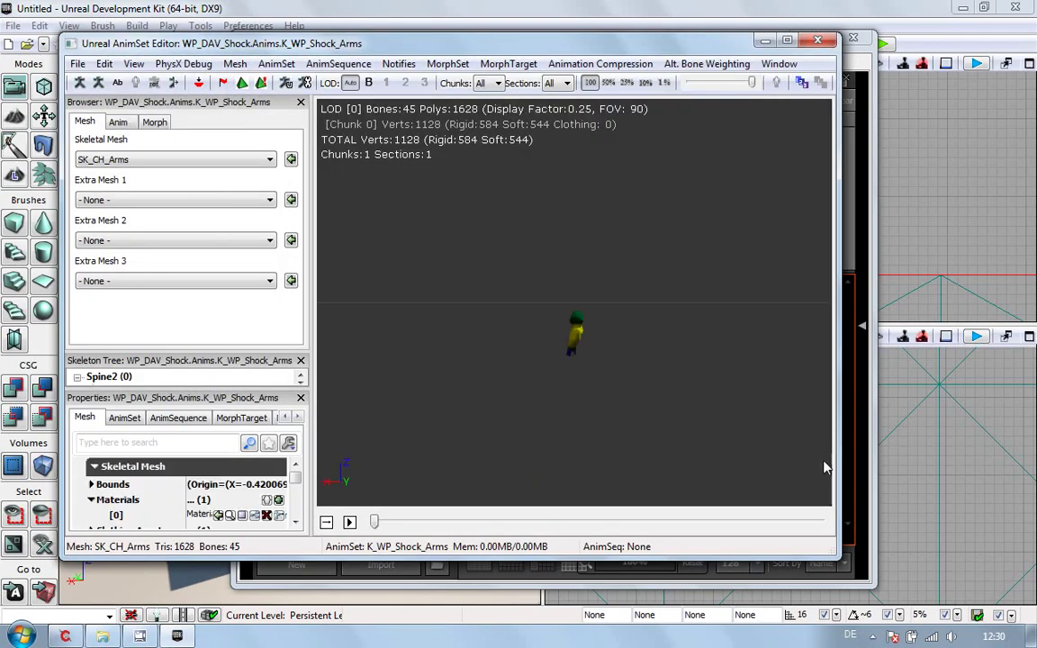
# - Import K_WP_Shock_Arms.PSA from the Warhammer40k/UT3Tutorials/exports folder on drive E into the K_WP_Shock_Arms AnimSet
pyautogui.moveTo(822, 463); pyautogui.dragTo(742, 460)
pyautogui.moveTo(519, 370); pyautogui.dragTo(542, 372)
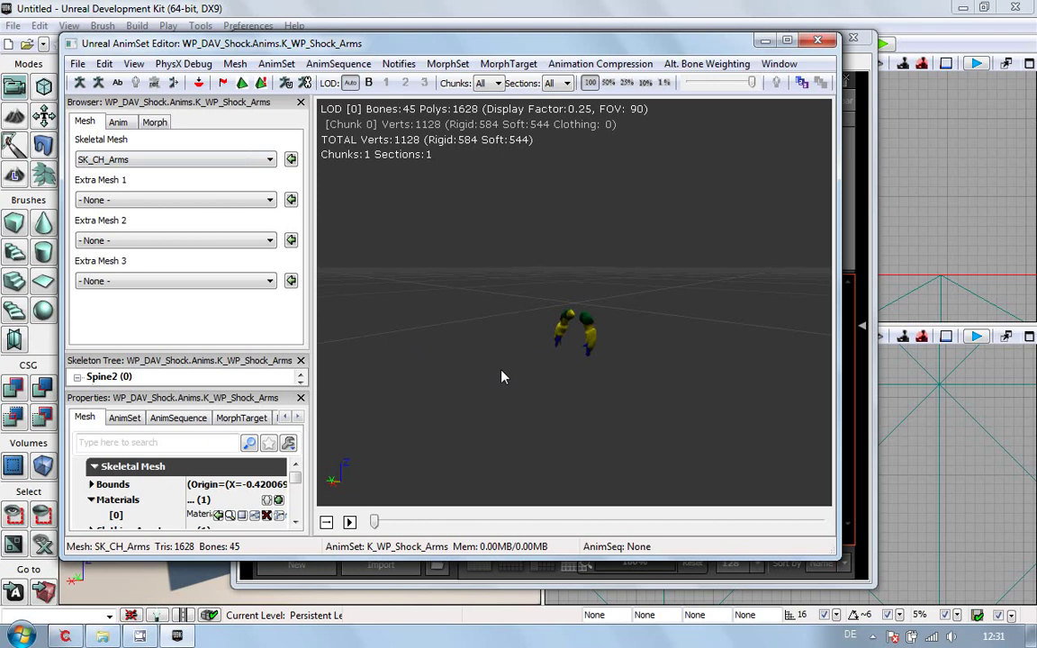
pyautogui.moveTo(530, 384); pyautogui.dragTo(556, 475)
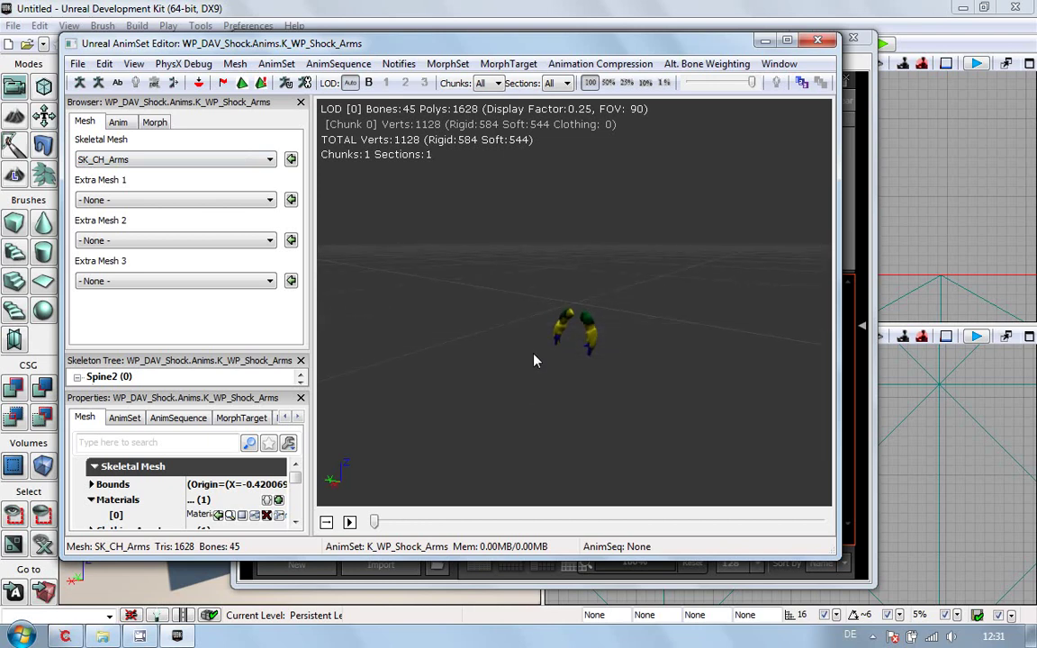
pyautogui.scroll(5, 533, 360)
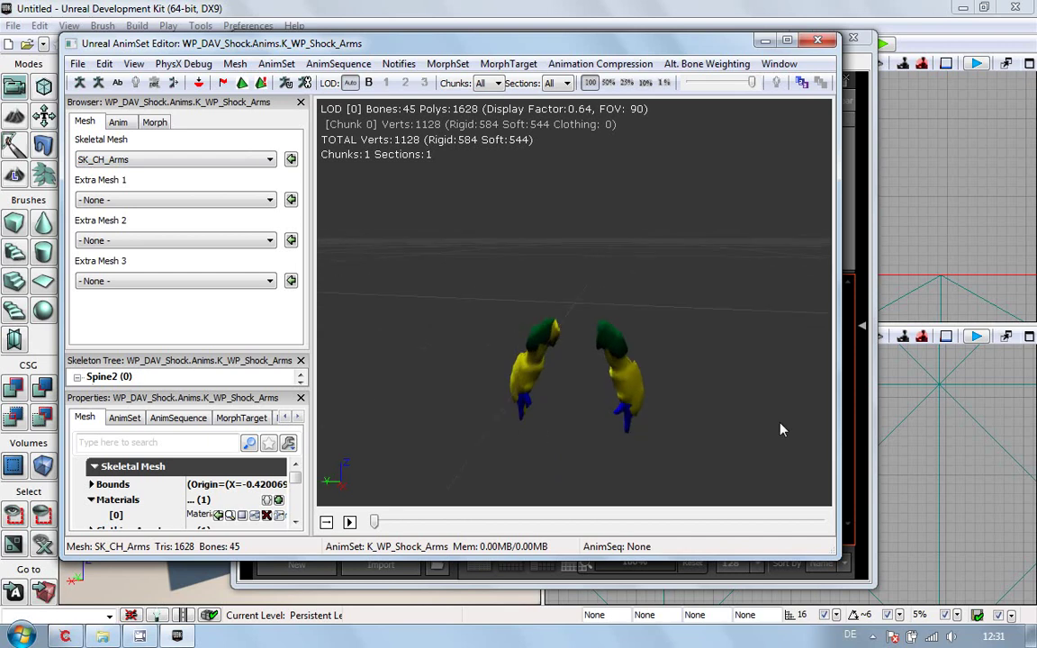
pyautogui.moveTo(781, 430); pyautogui.dragTo(318, 450)
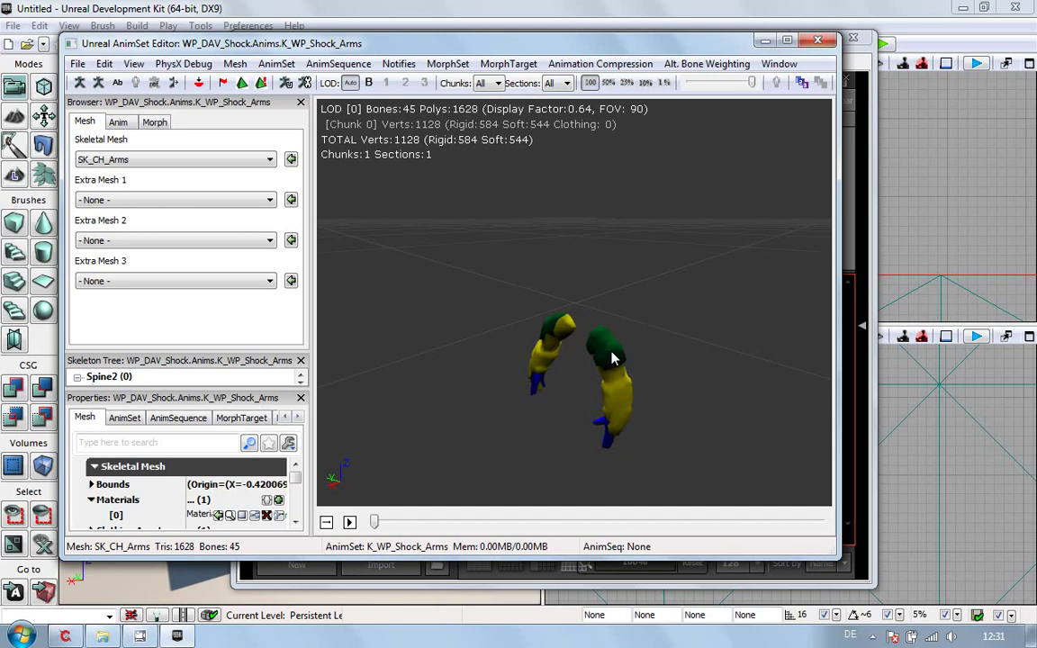
pyautogui.click(78, 64)
pyautogui.click(114, 125)
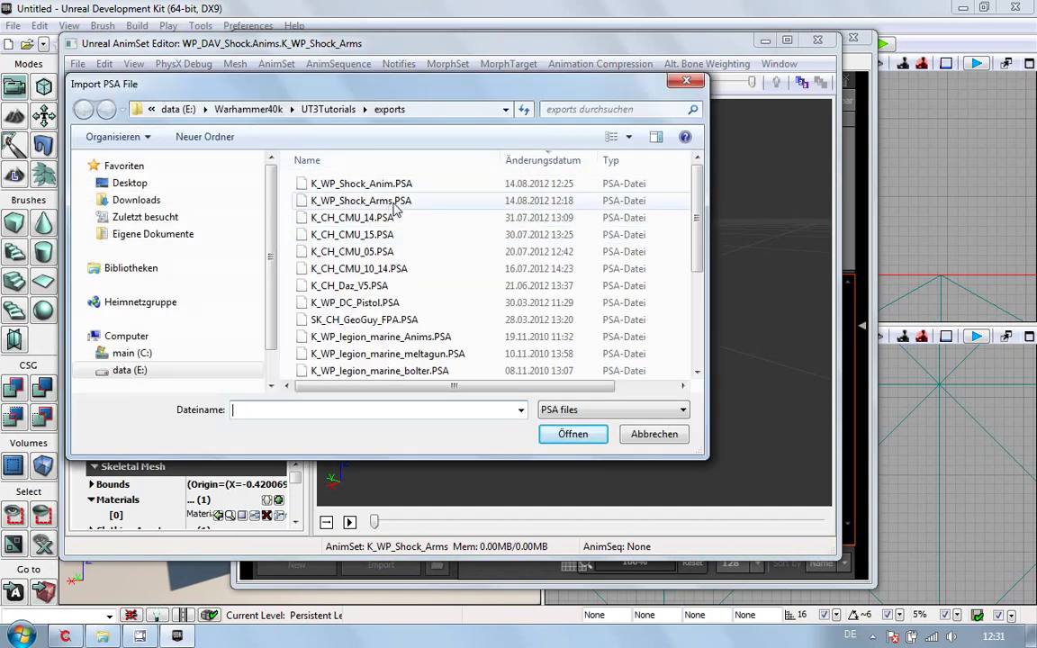
pyautogui.click(393, 204)
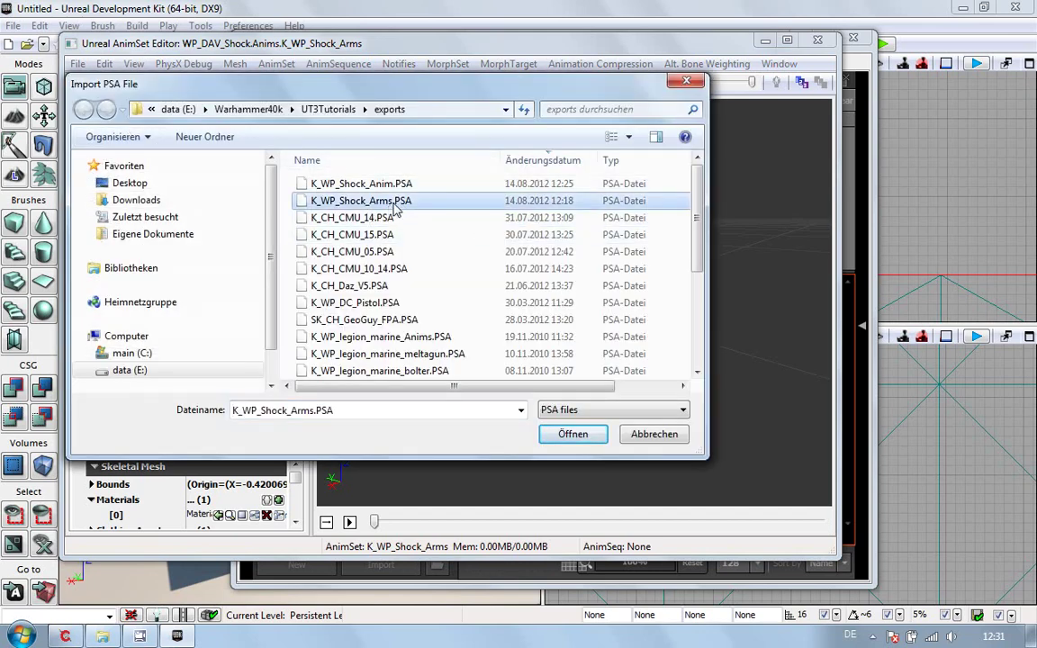
pyautogui.click(580, 436)
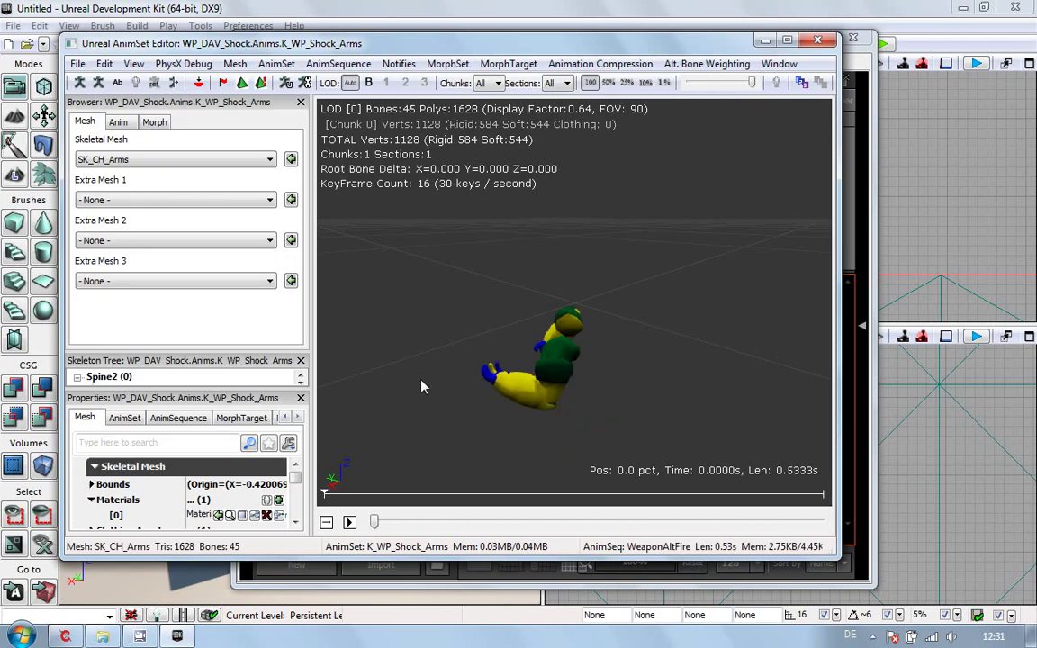
# - Show the imported animation sequences and inspect the arms in the WeaponAltFire pose from several angles
pyautogui.moveTo(422, 386); pyautogui.dragTo(835, 341)
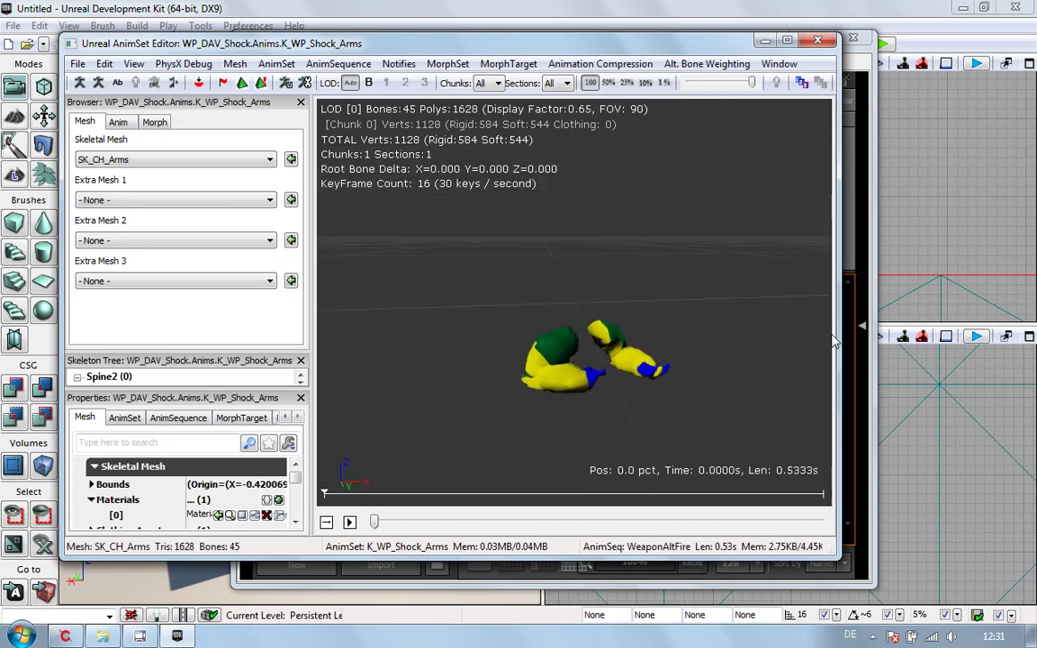
pyautogui.click(126, 126)
pyautogui.moveTo(712, 417); pyautogui.dragTo(400, 187)
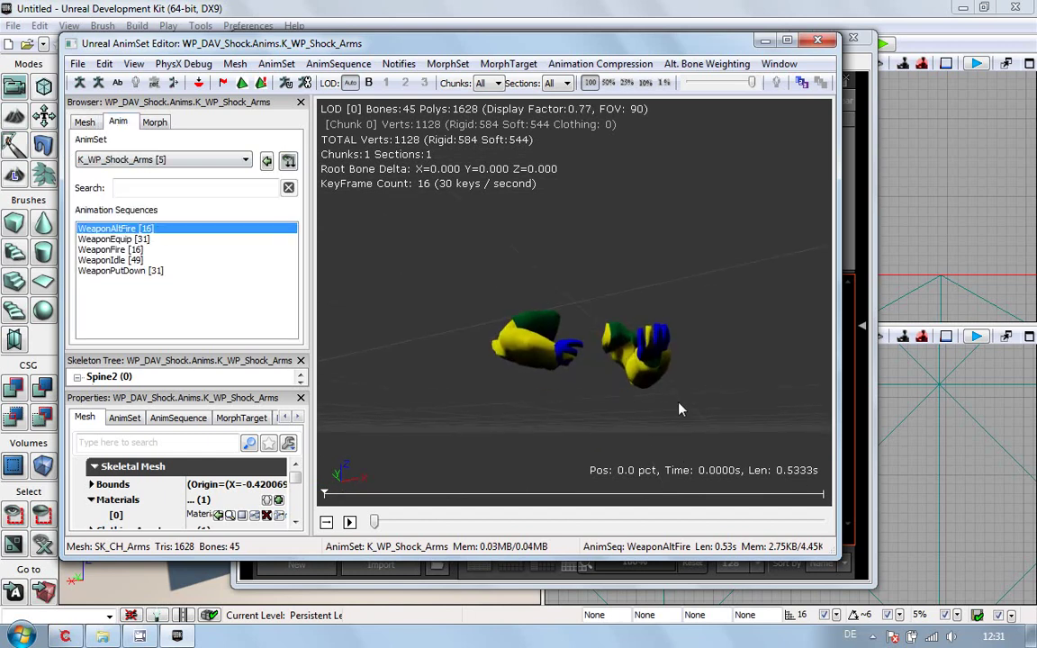
pyautogui.moveTo(682, 407)
pyautogui.mouseDown(button='right')
pyautogui.moveTo(682, 350)
pyautogui.moveTo(680, 406)
pyautogui.mouseUp(button='right')
pyautogui.moveTo(679, 406); pyautogui.dragTo(631, 459)
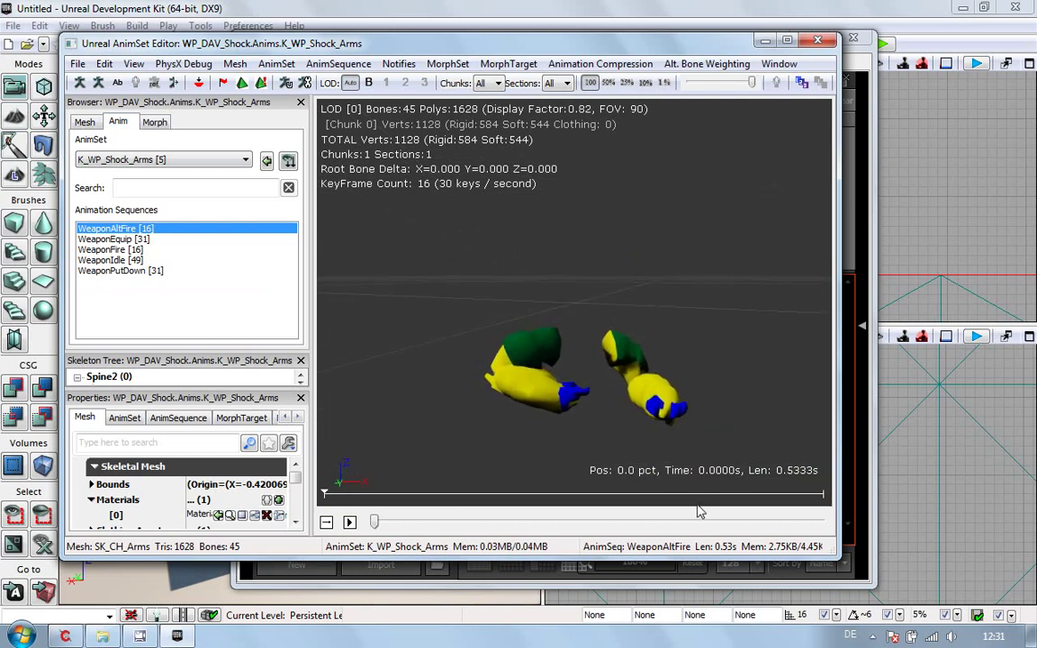
# - Scrub through the WeaponEquip sequence on the arms and inspect the WeaponIdle pose
pyautogui.click(114, 239)
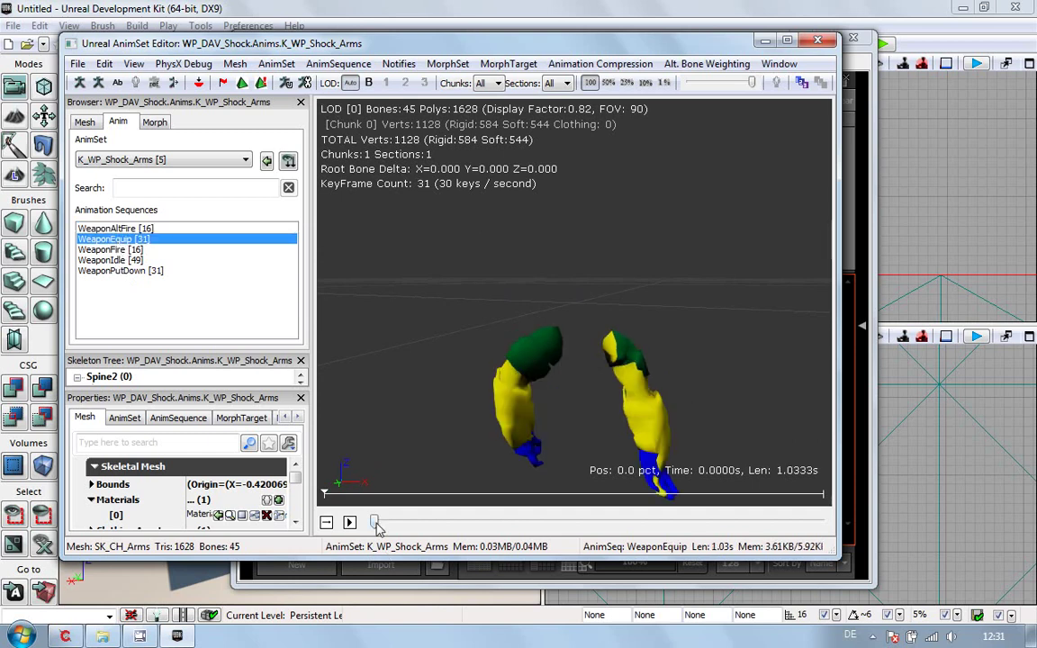
pyautogui.moveTo(376, 526)
pyautogui.mouseDown()
pyautogui.moveTo(793, 537)
pyautogui.moveTo(783, 486)
pyautogui.moveTo(648, 477)
pyautogui.moveTo(261, 490)
pyautogui.moveTo(718, 531)
pyautogui.moveTo(841, 467)
pyautogui.moveTo(526, 490)
pyautogui.moveTo(270, 486)
pyautogui.moveTo(816, 522)
pyautogui.moveTo(837, 491)
pyautogui.moveTo(351, 513)
pyautogui.moveTo(815, 497)
pyautogui.moveTo(803, 497)
pyautogui.mouseUp()
pyautogui.moveTo(485, 401); pyautogui.dragTo(624, 440)
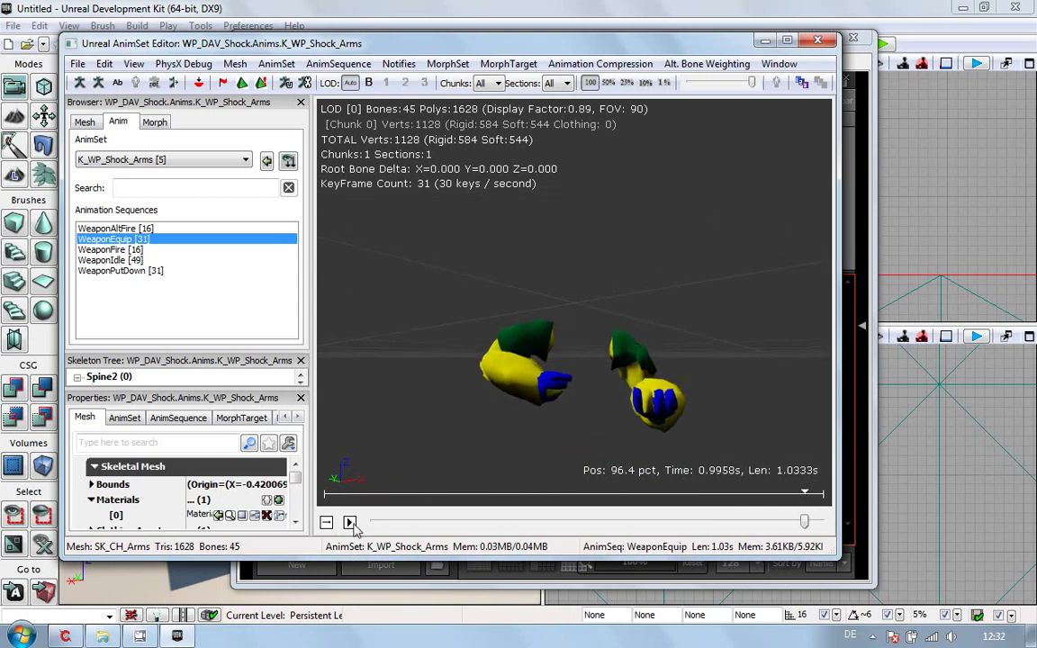
pyautogui.click(622, 494)
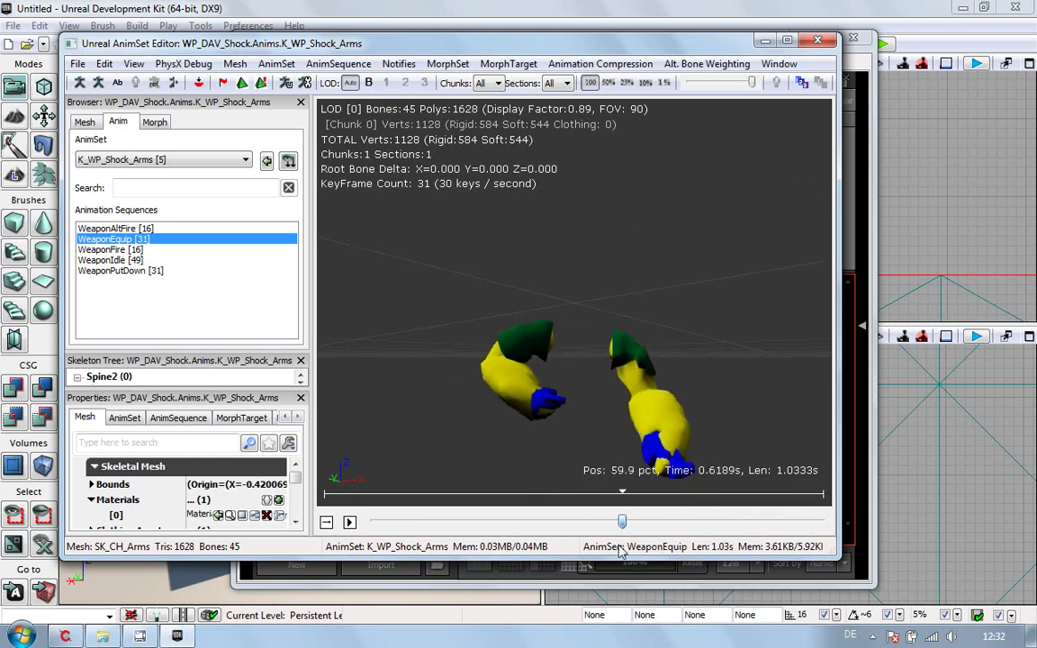
pyautogui.moveTo(621, 522); pyautogui.dragTo(297, 527)
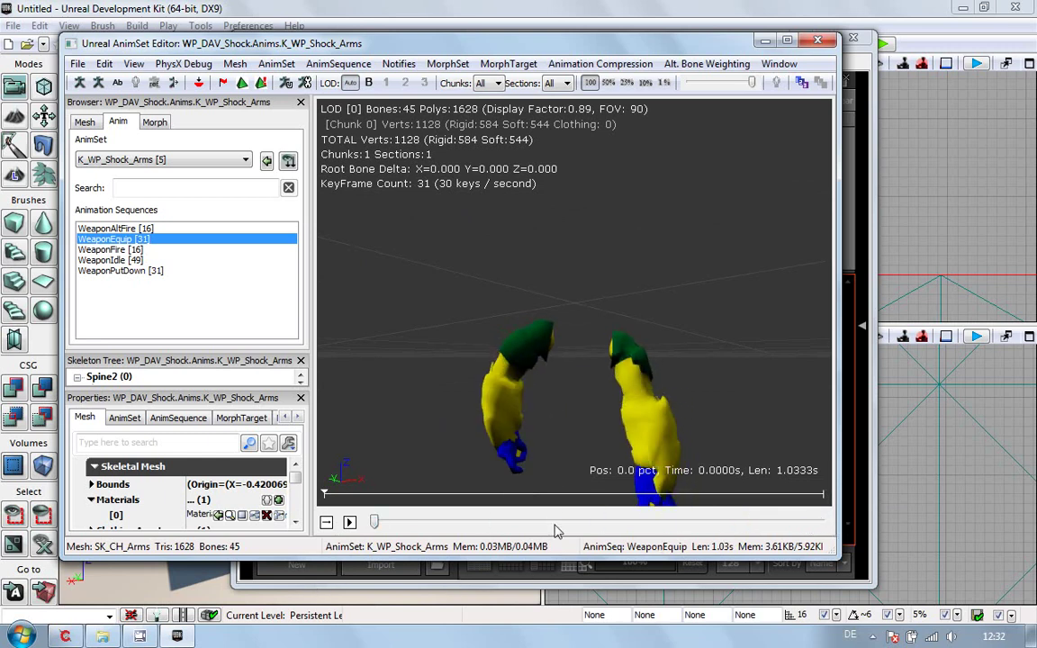
pyautogui.moveTo(491, 376); pyautogui.dragTo(587, 328)
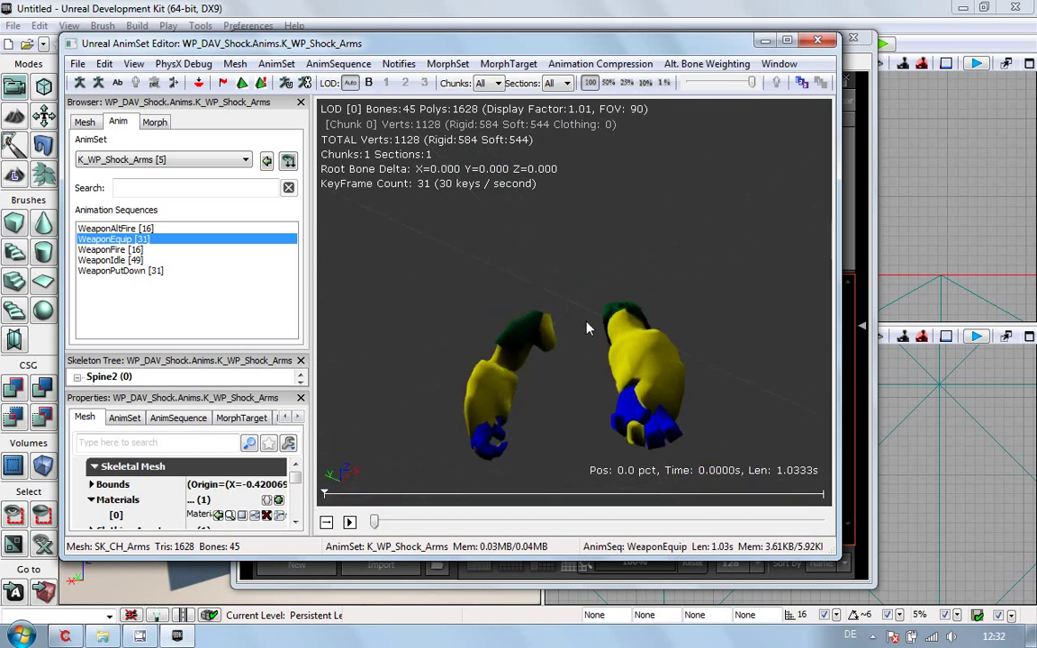
pyautogui.click(105, 260)
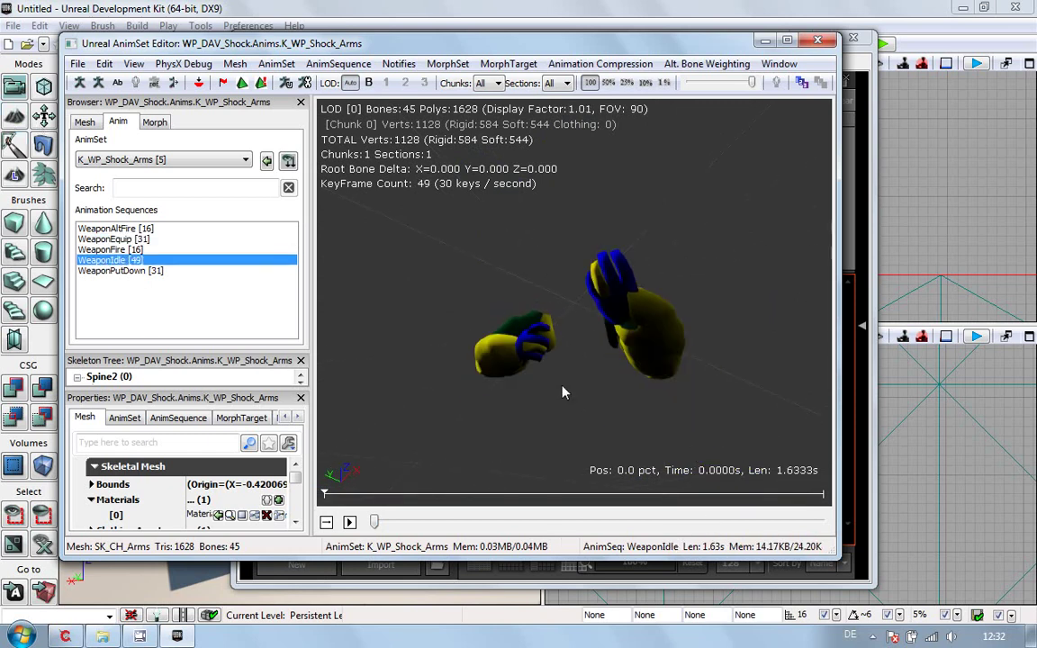
pyautogui.moveTo(506, 346); pyautogui.dragTo(556, 380)
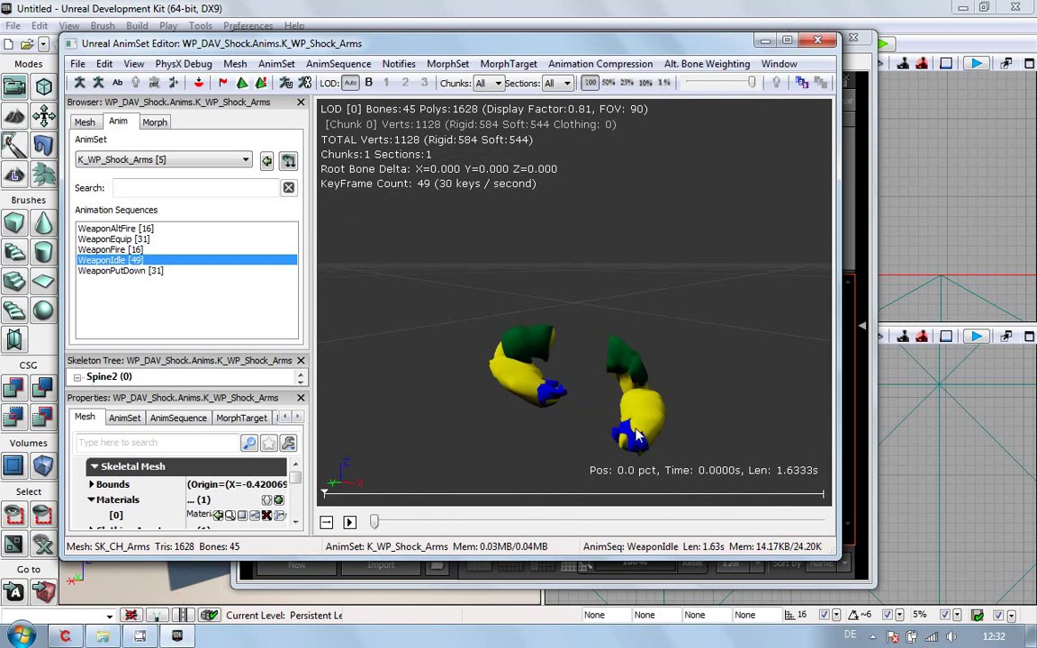
# - Turn off Anim Rotation Only for the K_WP_Shock_Arms AnimSet and widen the AnimSet Editor window
pyautogui.click(122, 419)
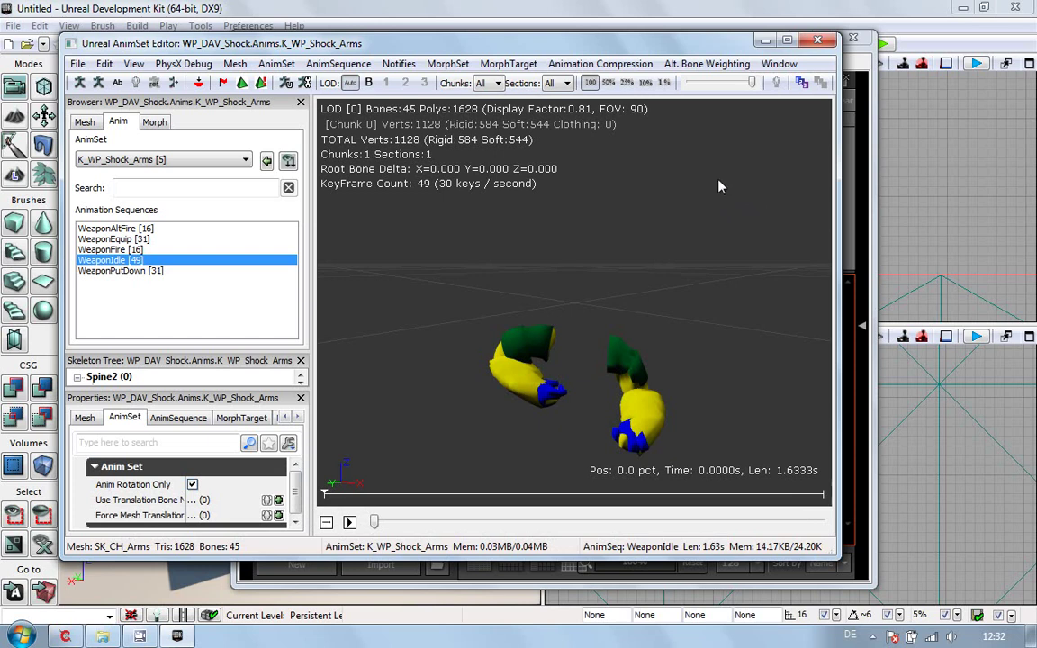
pyautogui.click(192, 485)
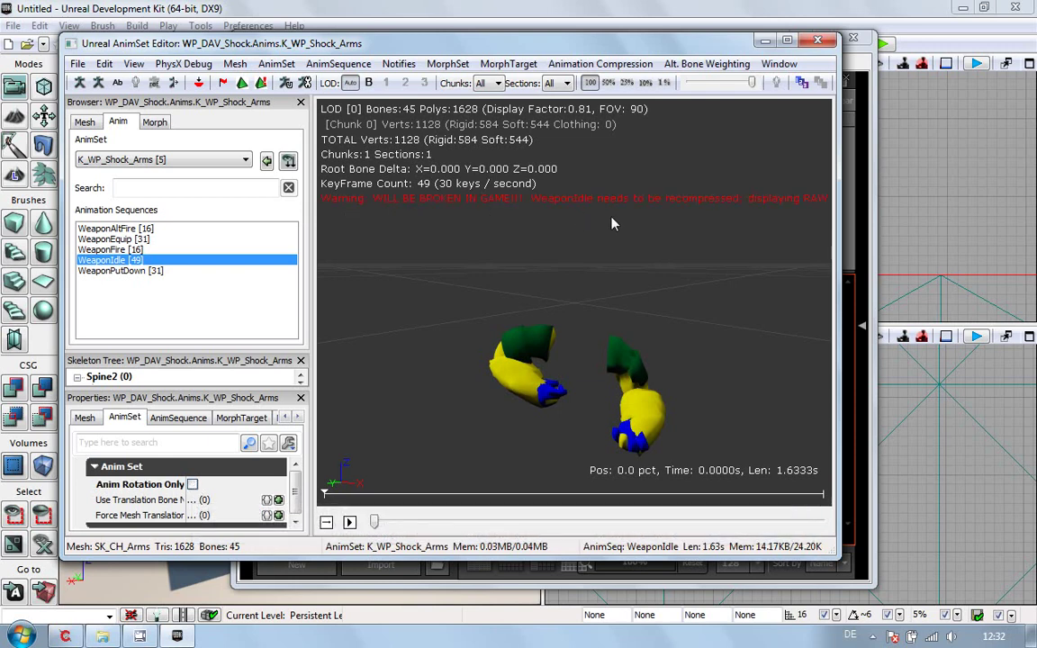
pyautogui.moveTo(657, 301); pyautogui.dragTo(780, 249)
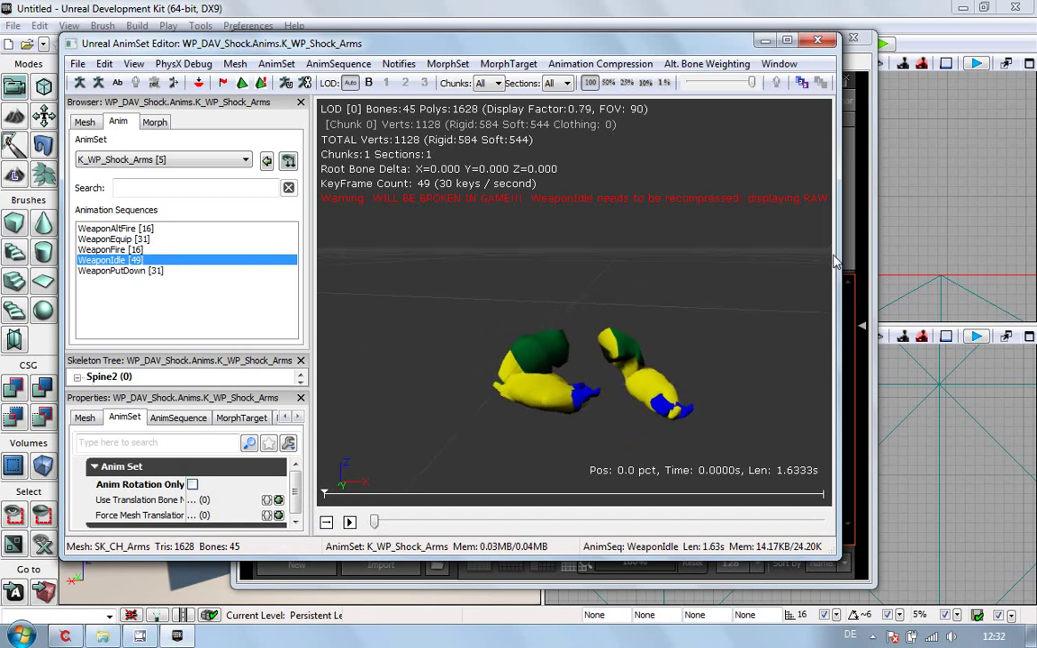
pyautogui.moveTo(838, 264); pyautogui.dragTo(1017, 270)
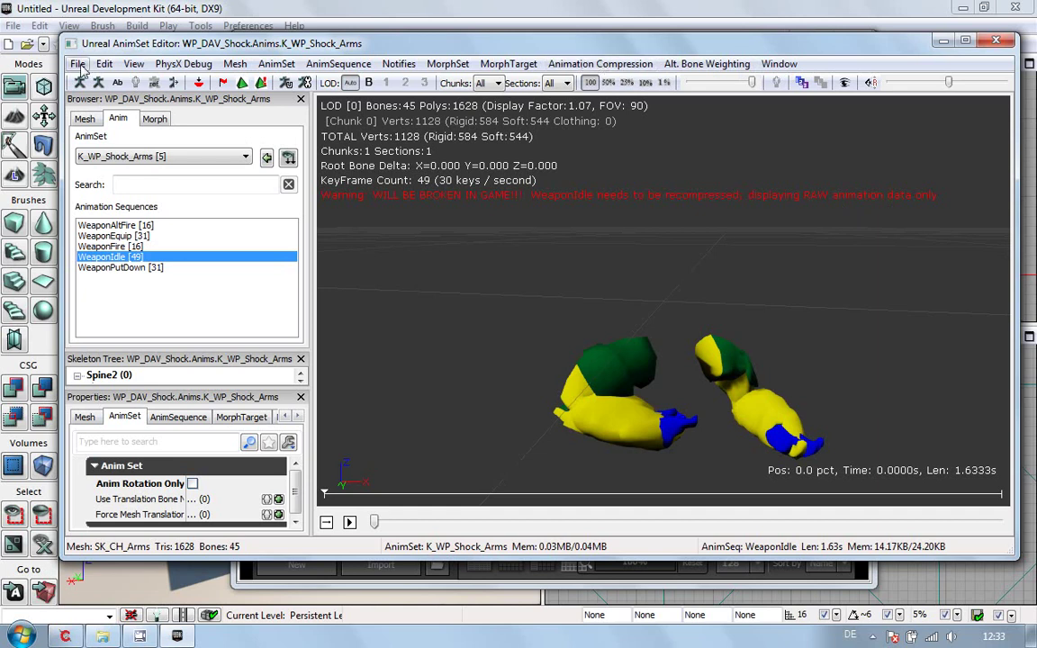
# - Reimport K_WP_Shock_Arms.PSA from the exports folder into the K_WP_Shock_Arms AnimSet, replacing all existing animation sequences
pyautogui.click(78, 65)
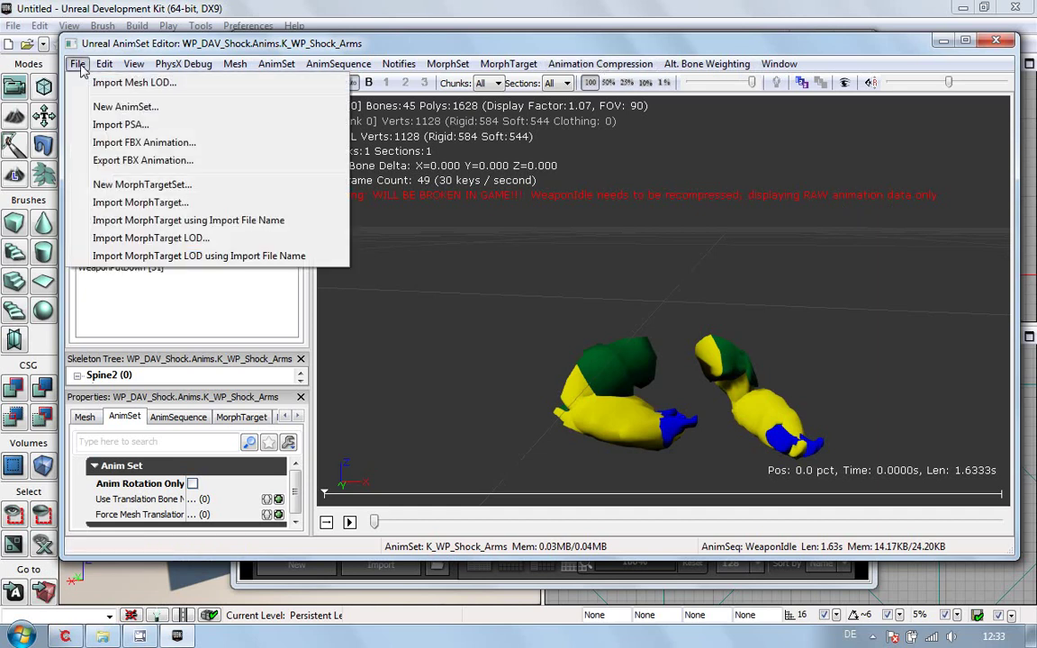
pyautogui.click(99, 121)
pyautogui.click(360, 200)
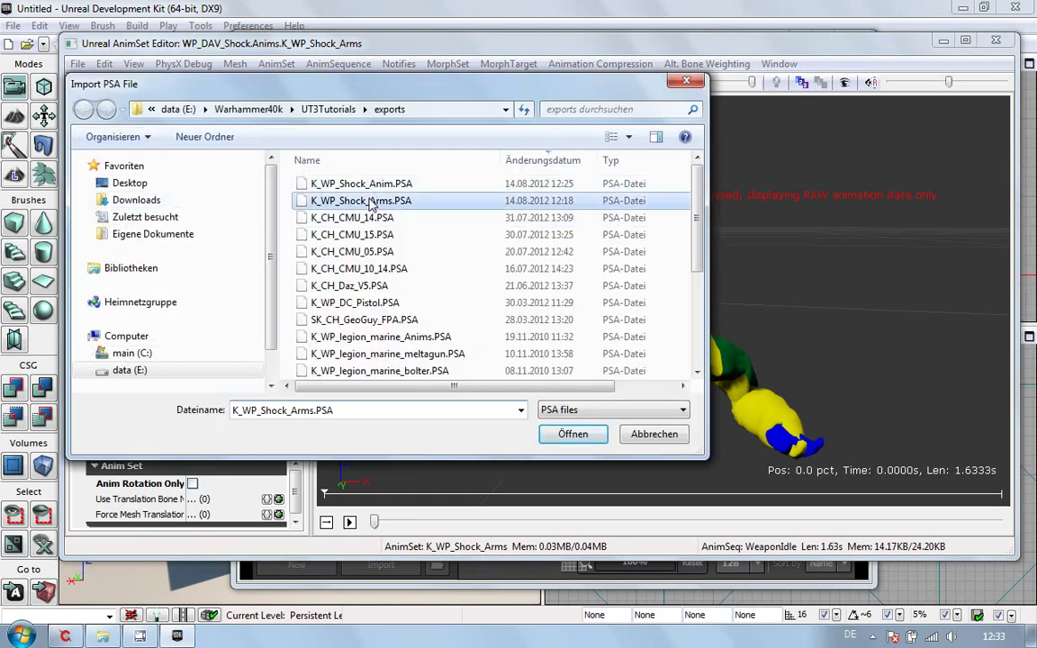
pyautogui.click(573, 434)
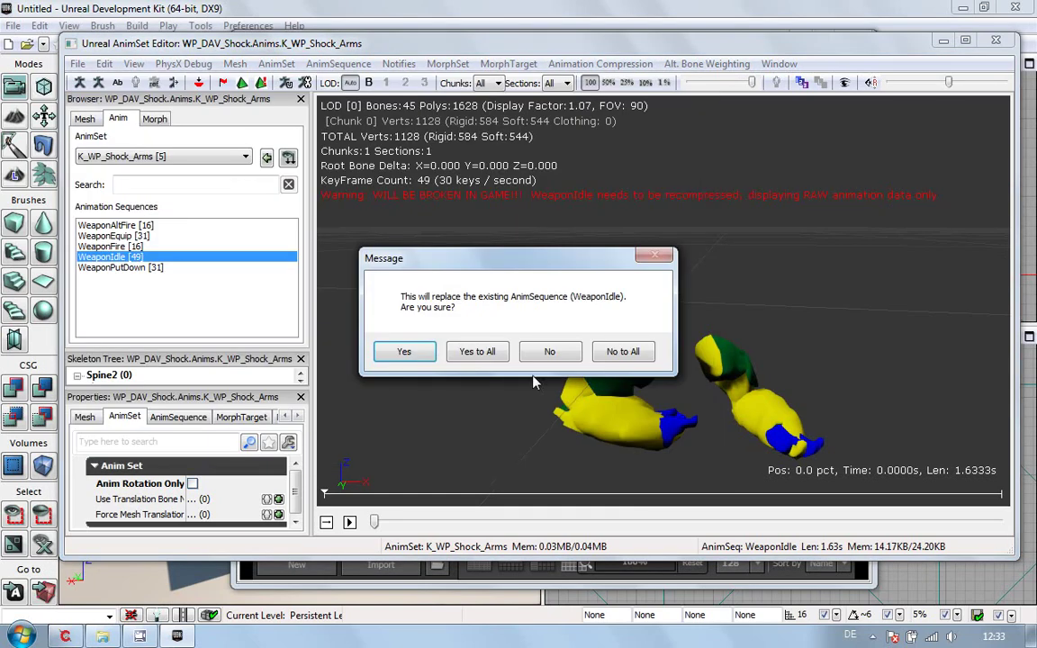
pyautogui.click(474, 354)
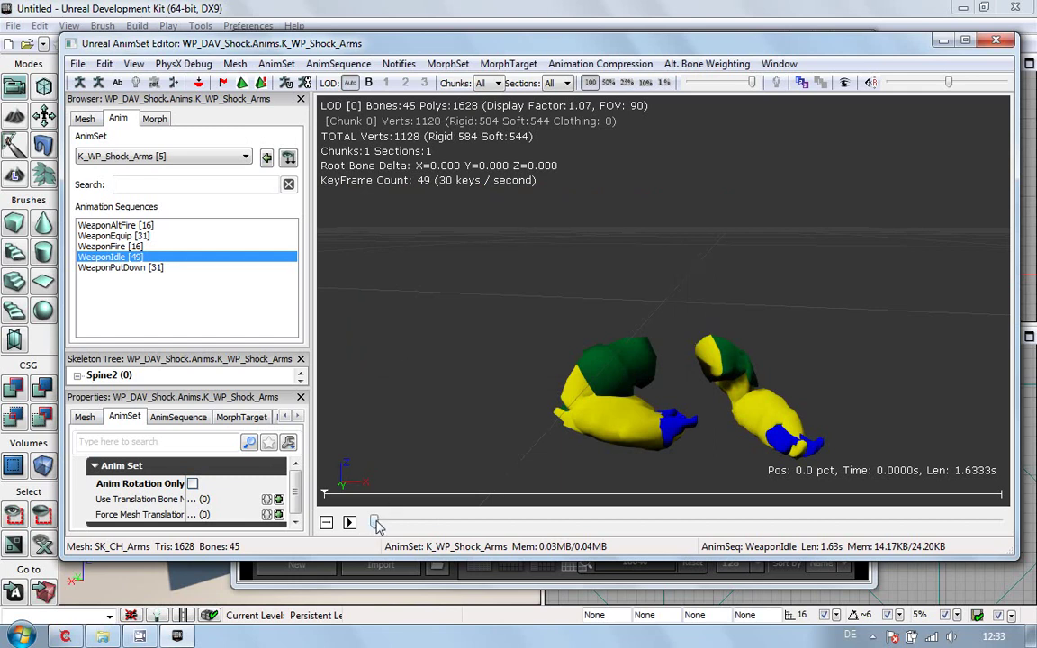
# - Scrub through the WeaponIdle and WeaponPutDown sequences and inspect the arms from several angles
pyautogui.moveTo(375, 521); pyautogui.dragTo(902, 545)
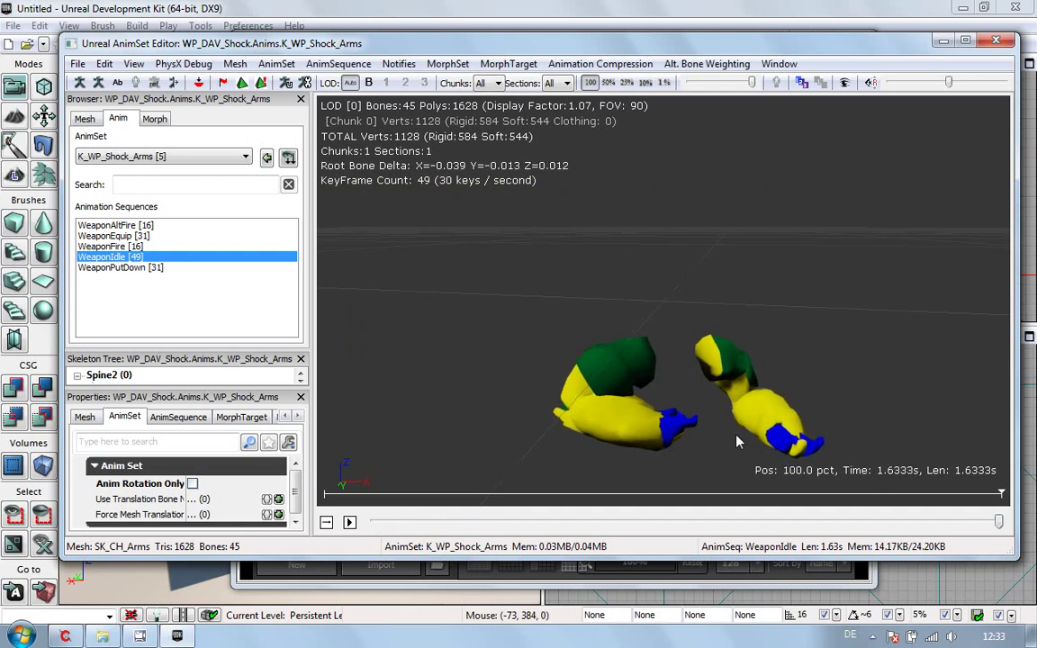
pyautogui.moveTo(737, 440); pyautogui.dragTo(603, 418)
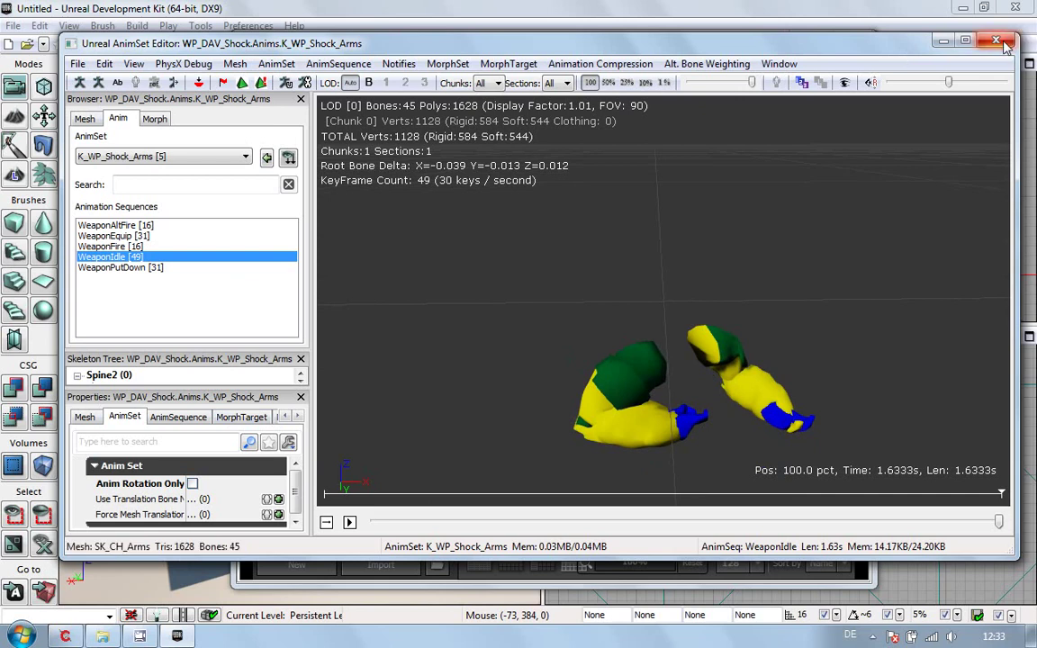
pyautogui.click(117, 268)
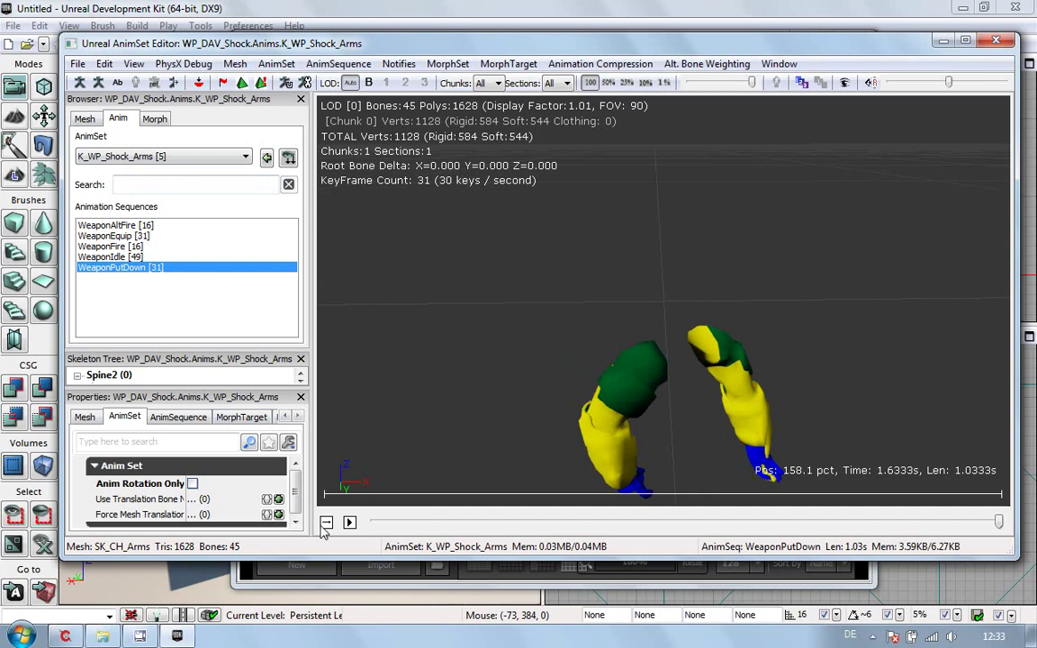
pyautogui.click(923, 521)
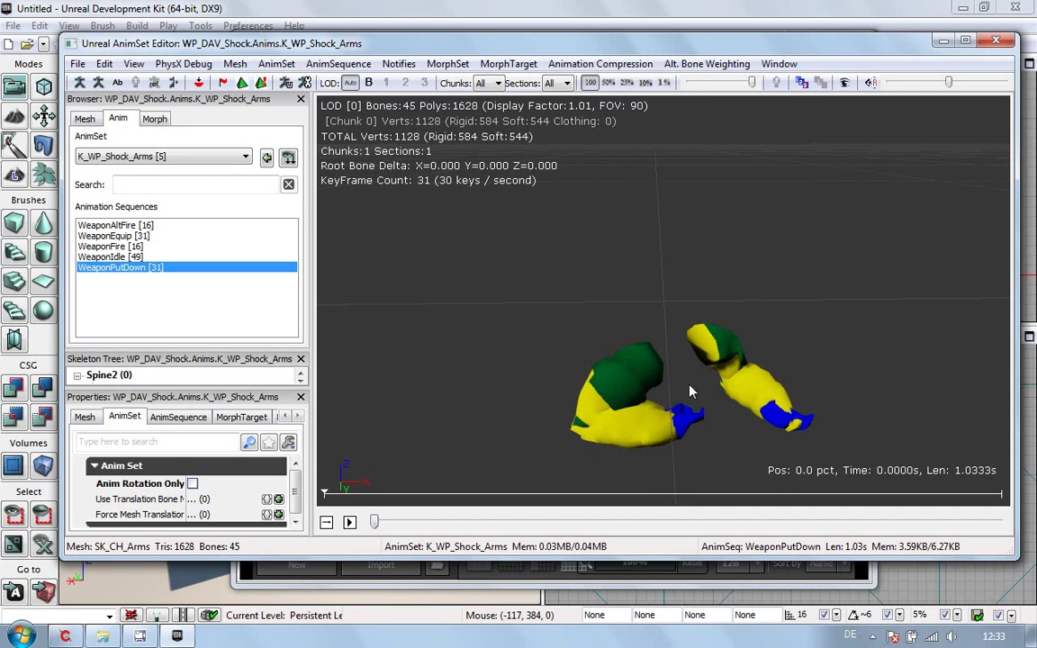
pyautogui.moveTo(690, 391); pyautogui.dragTo(473, 367)
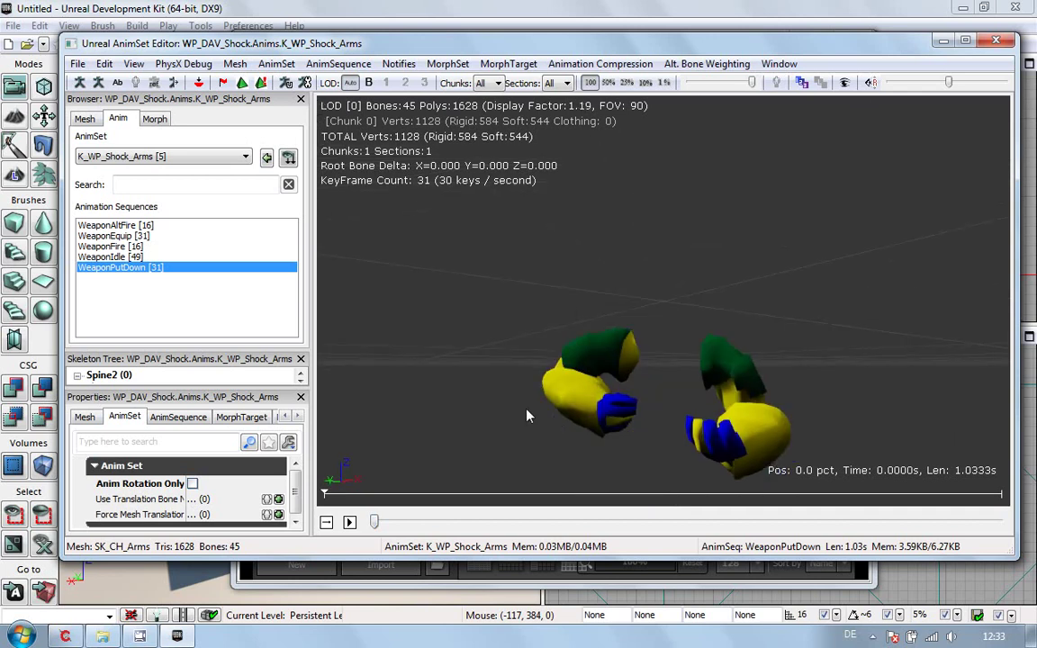
# - Close the AnimSet Editor and save the WP_DAV_Shock package
pyautogui.click(997, 43)
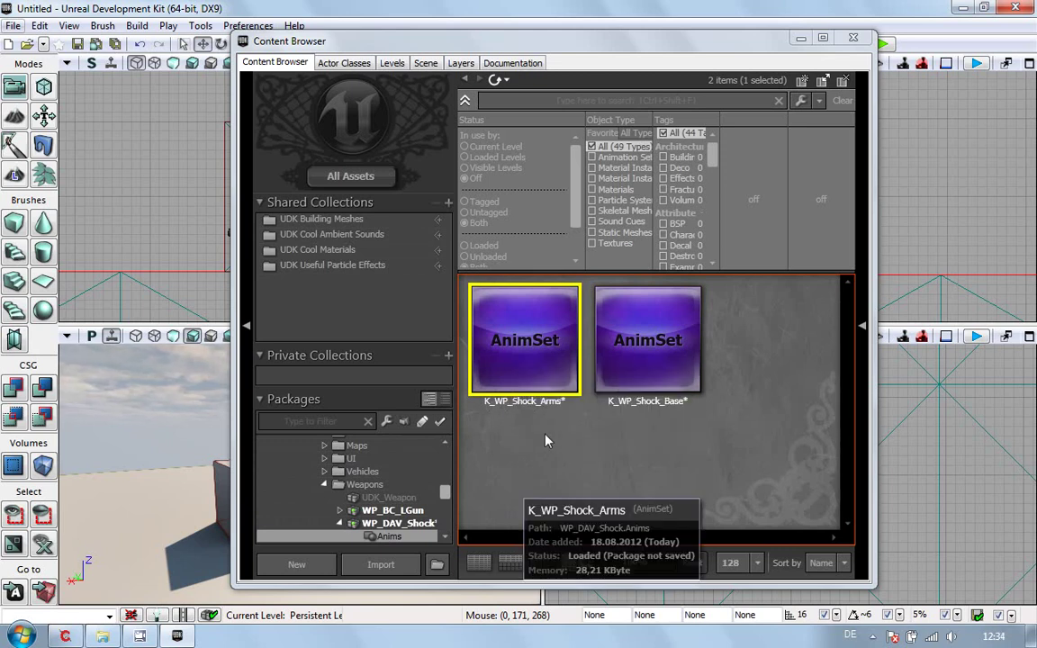
pyautogui.rightClick(429, 524)
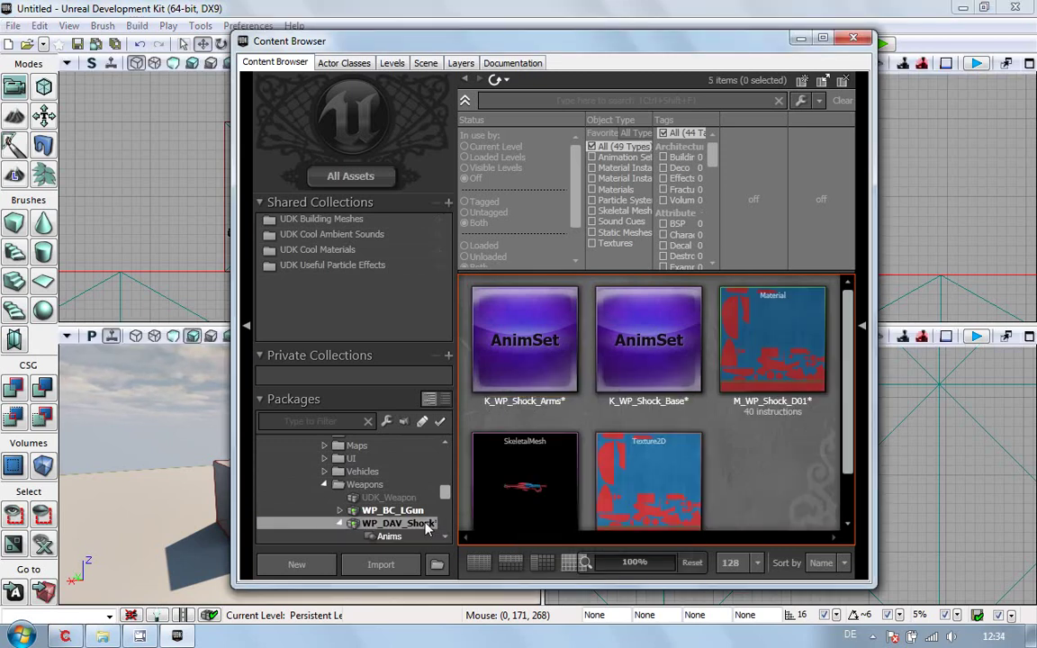
pyautogui.click(469, 338)
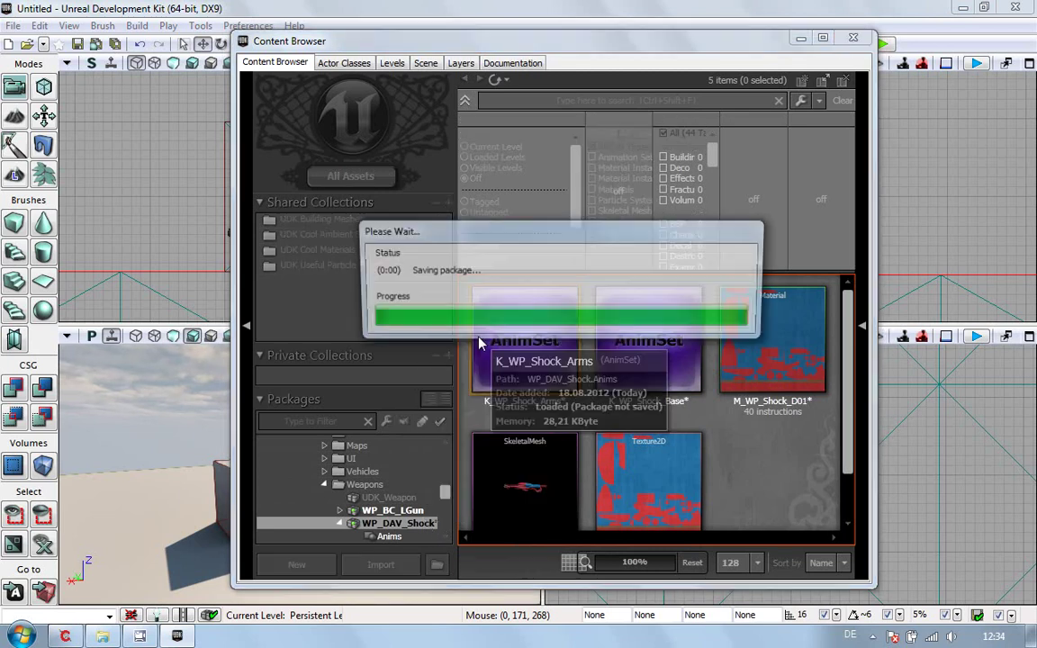
# - Reopen the K_WP_Shock_Arms AnimSet from the Anims group, inspect the arms in the WeaponAltFire pose, and close the editor
pyautogui.click(389, 535)
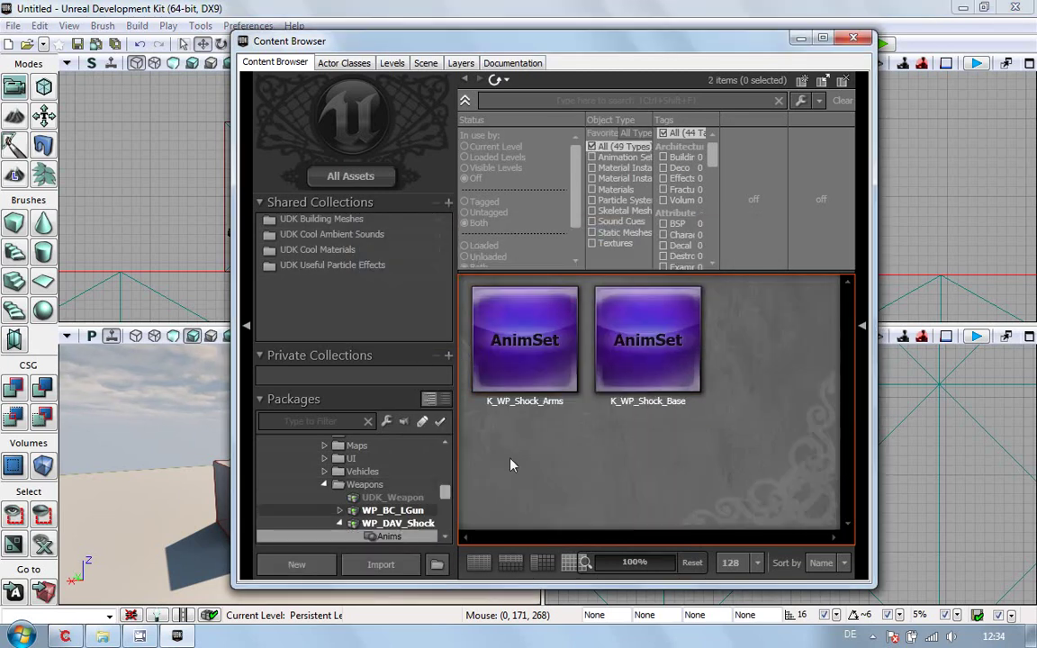
pyautogui.doubleClick(541, 342)
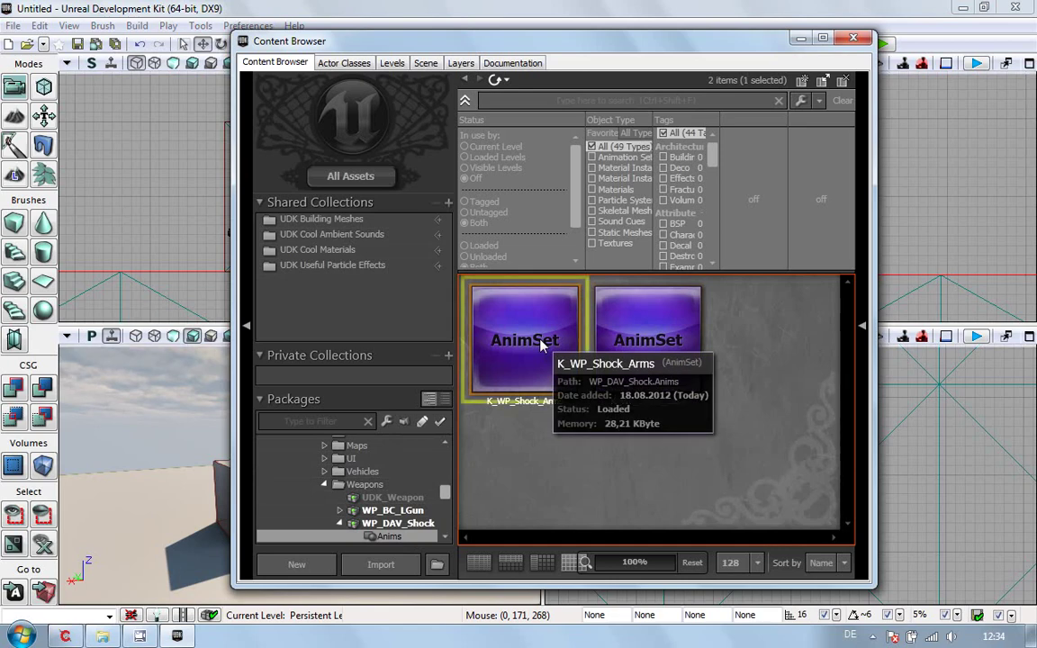
pyautogui.moveTo(543, 334); pyautogui.dragTo(746, 357)
pyautogui.scroll(5, 746, 357)
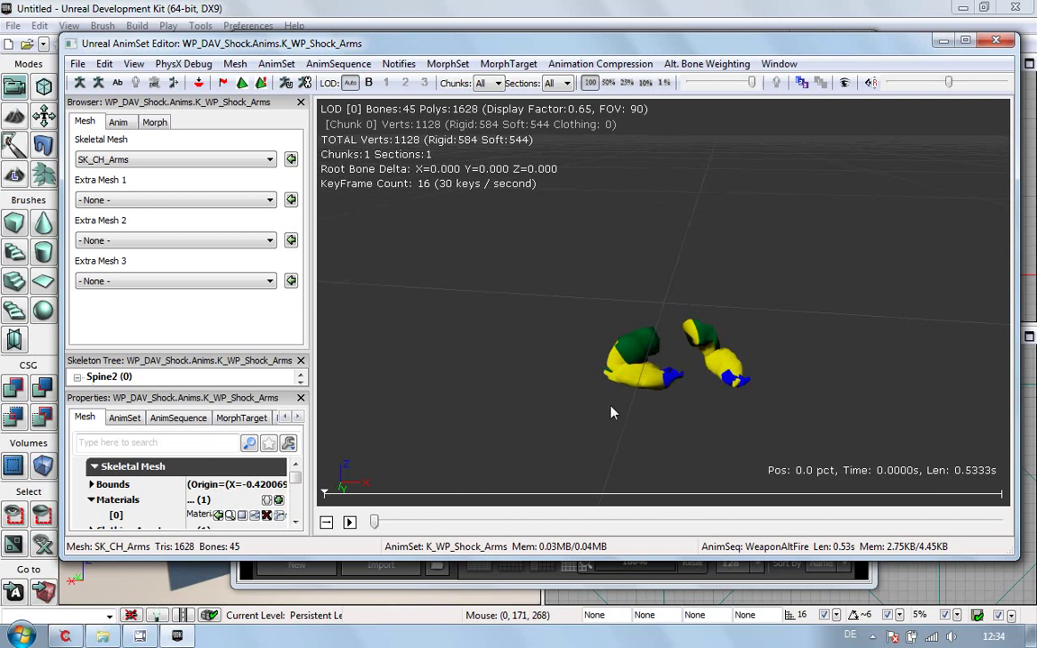
pyautogui.moveTo(611, 413); pyautogui.dragTo(600, 377)
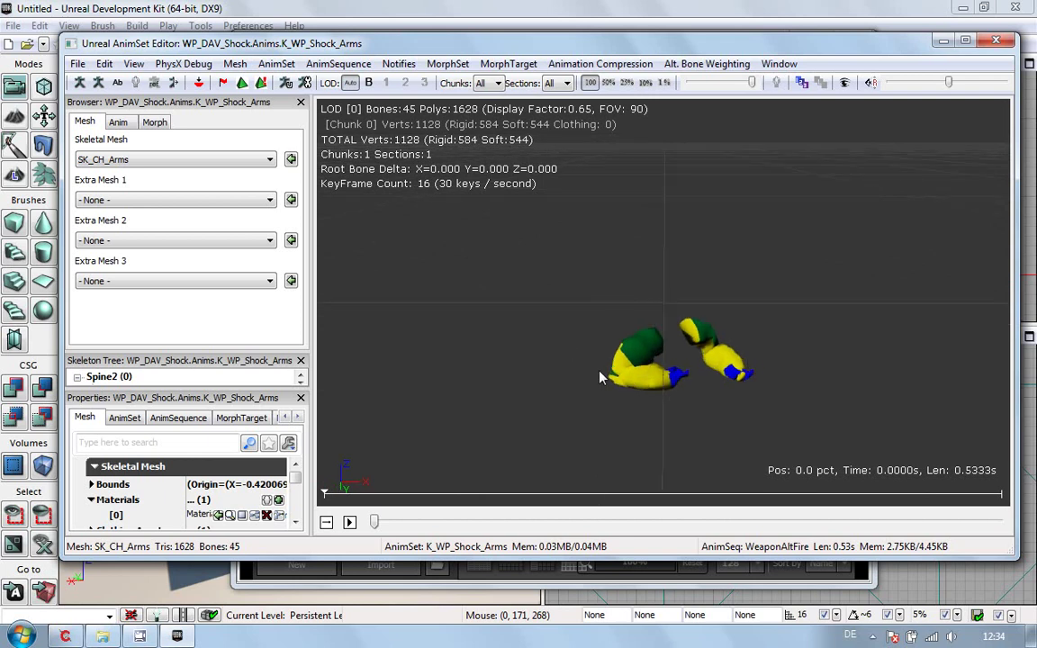
pyautogui.click(996, 40)
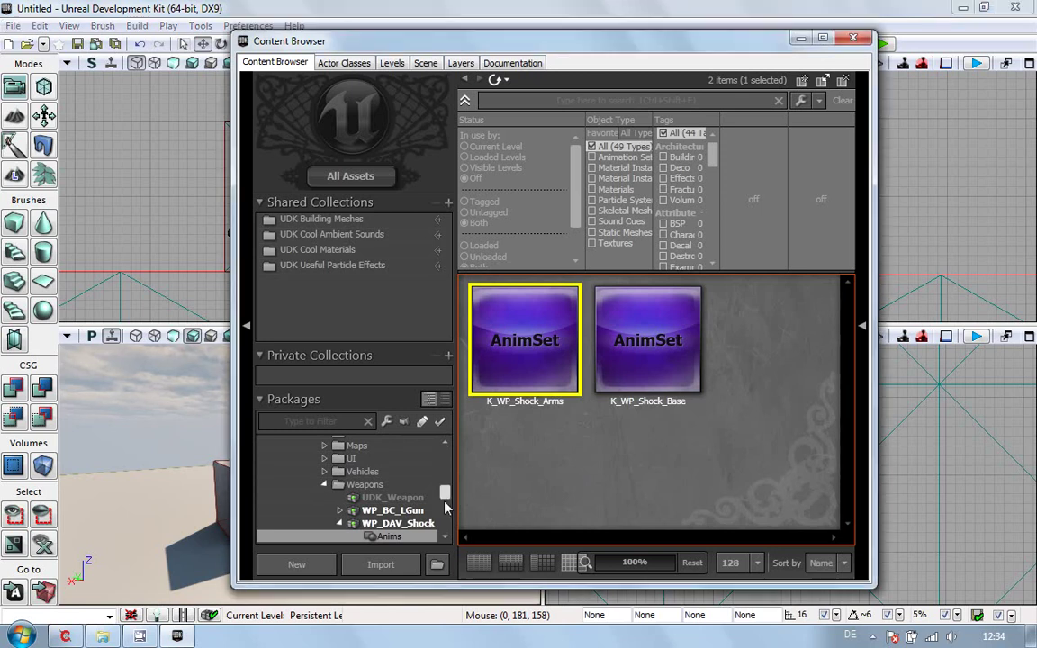
pyautogui.scroll(-2, 444, 502)
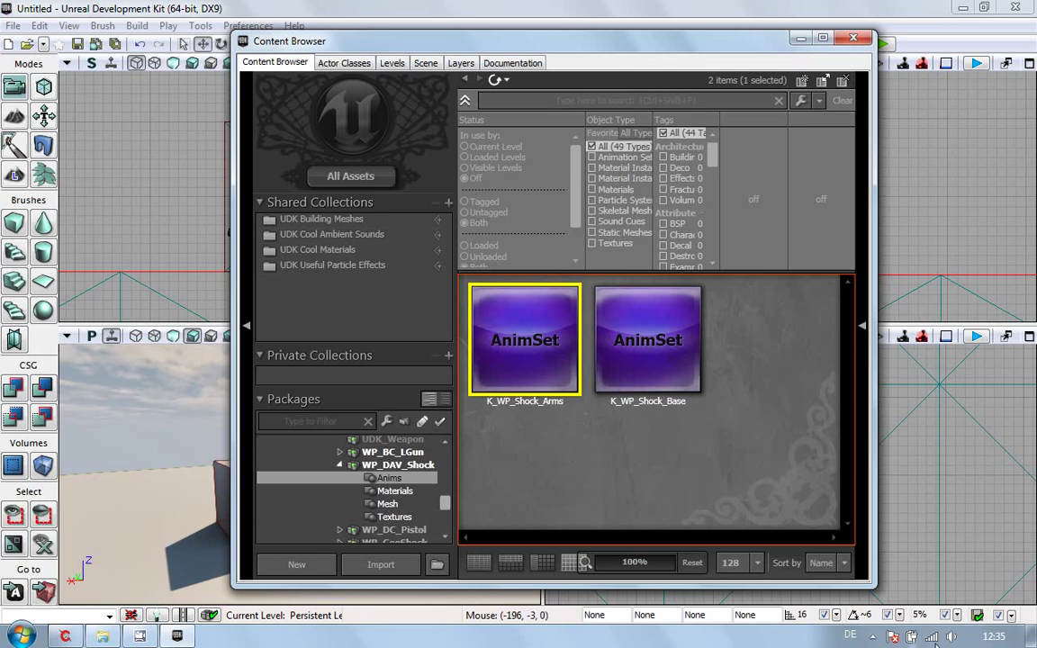
pyautogui.click(871, 636)
pyautogui.click(884, 533)
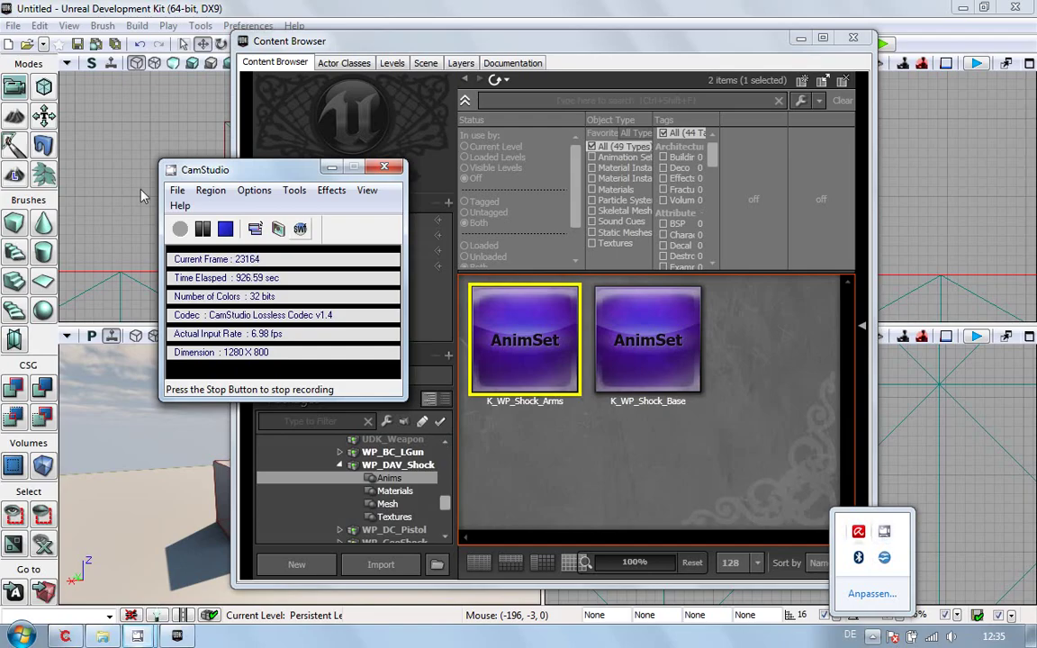